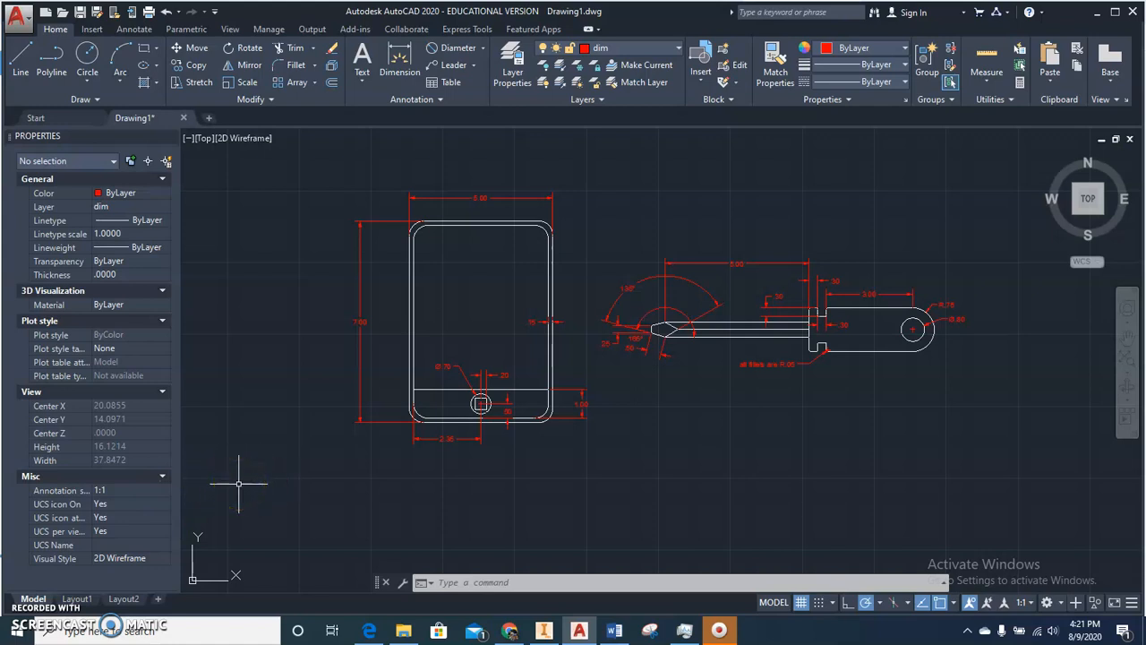
# Step: Switch to Chrome and read through the "introduction to AutoCAD 1:1" worksheet from its goals to its end
pyautogui.click(678, 584)
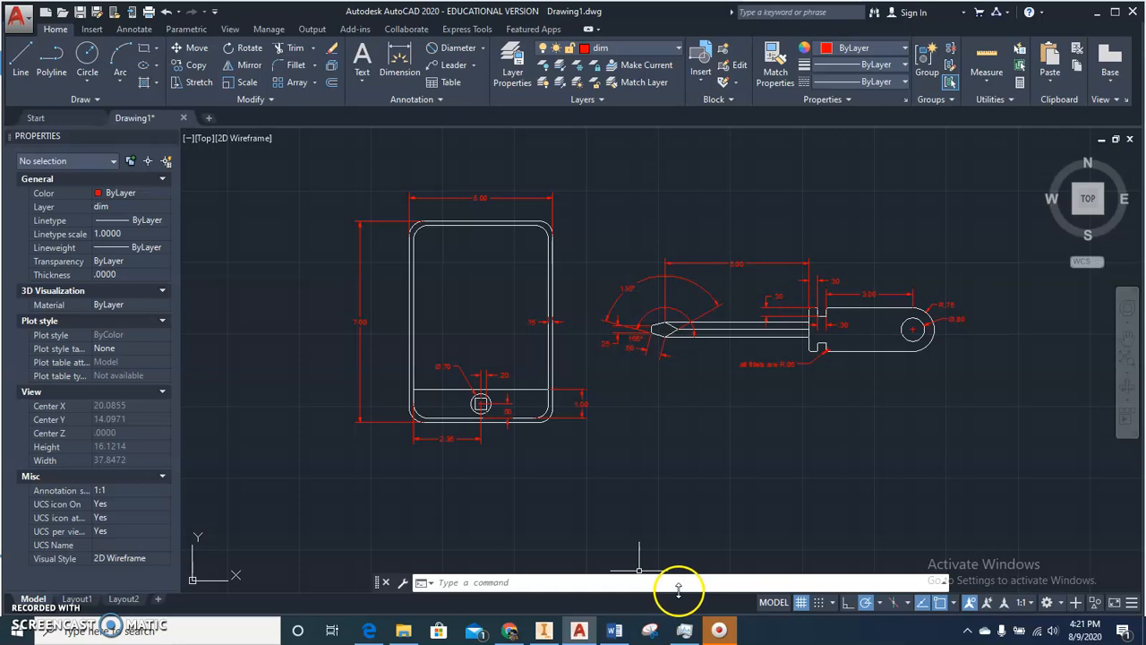
pyautogui.click(508, 631)
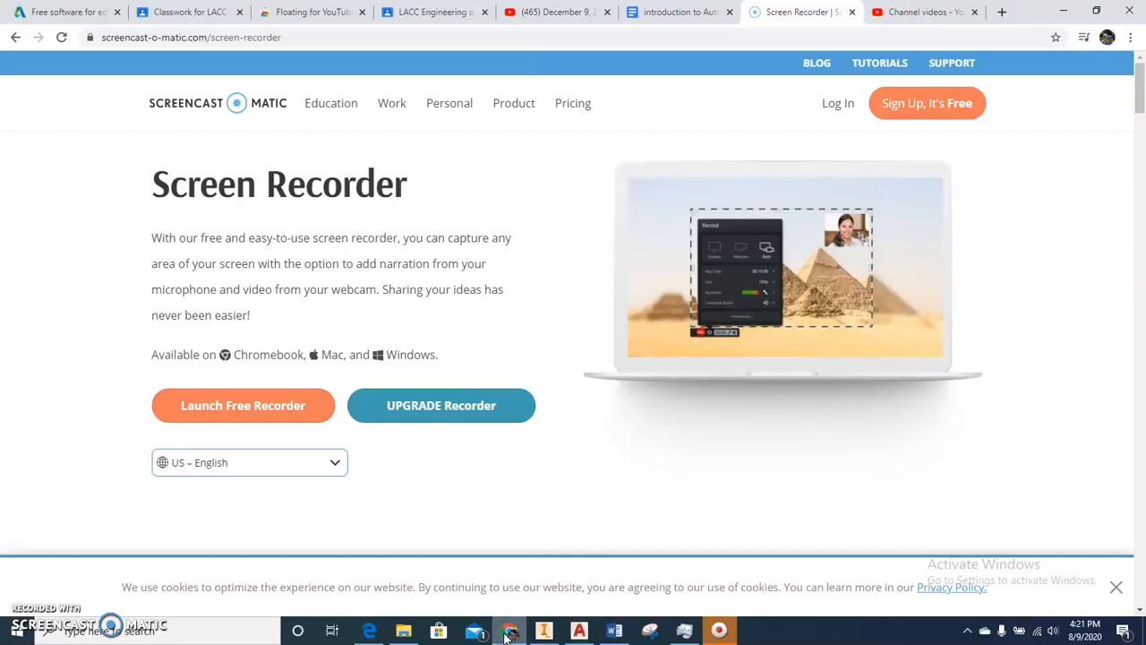
pyautogui.click(681, 12)
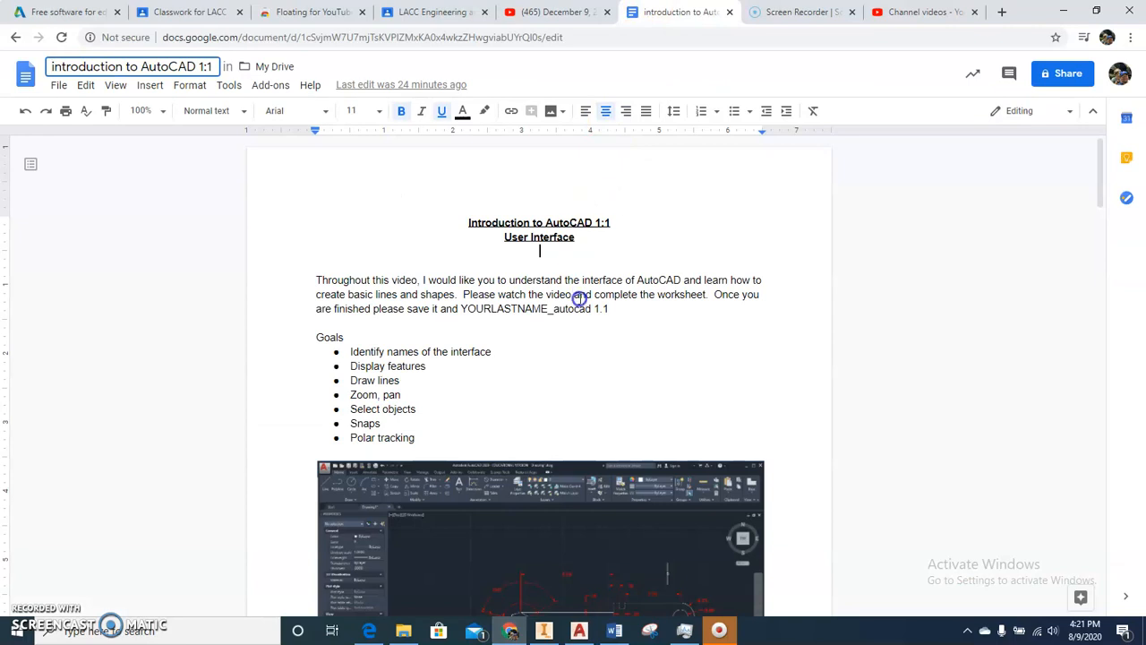
pyautogui.scroll(-3, 579, 298)
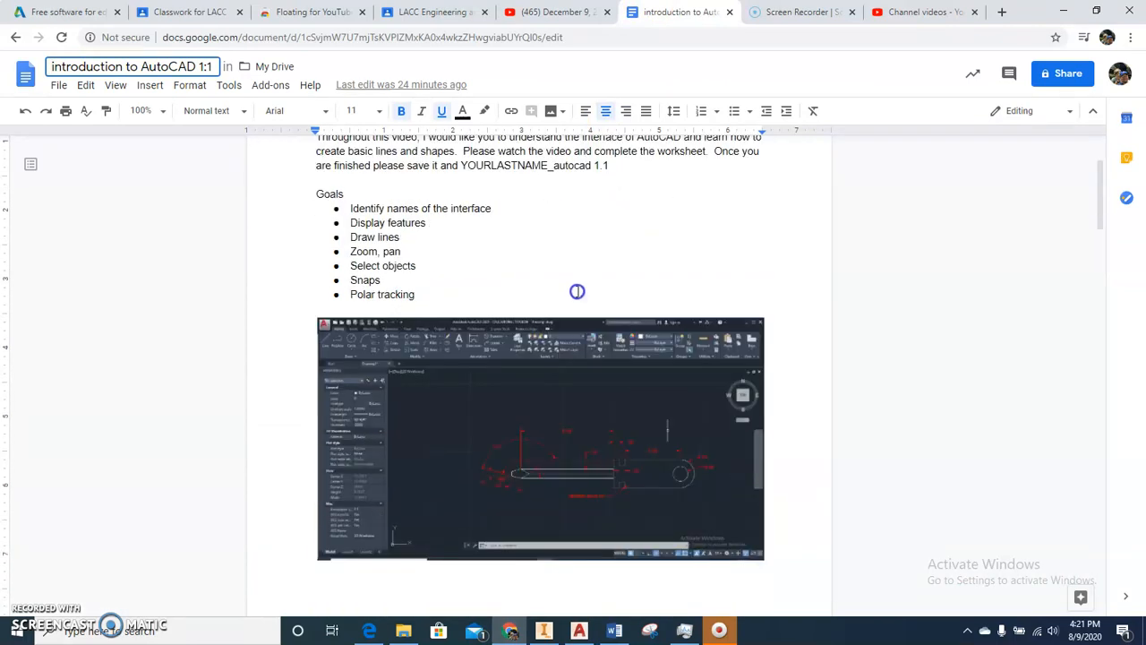
pyautogui.click(562, 468)
pyautogui.scroll(-3, 565, 412)
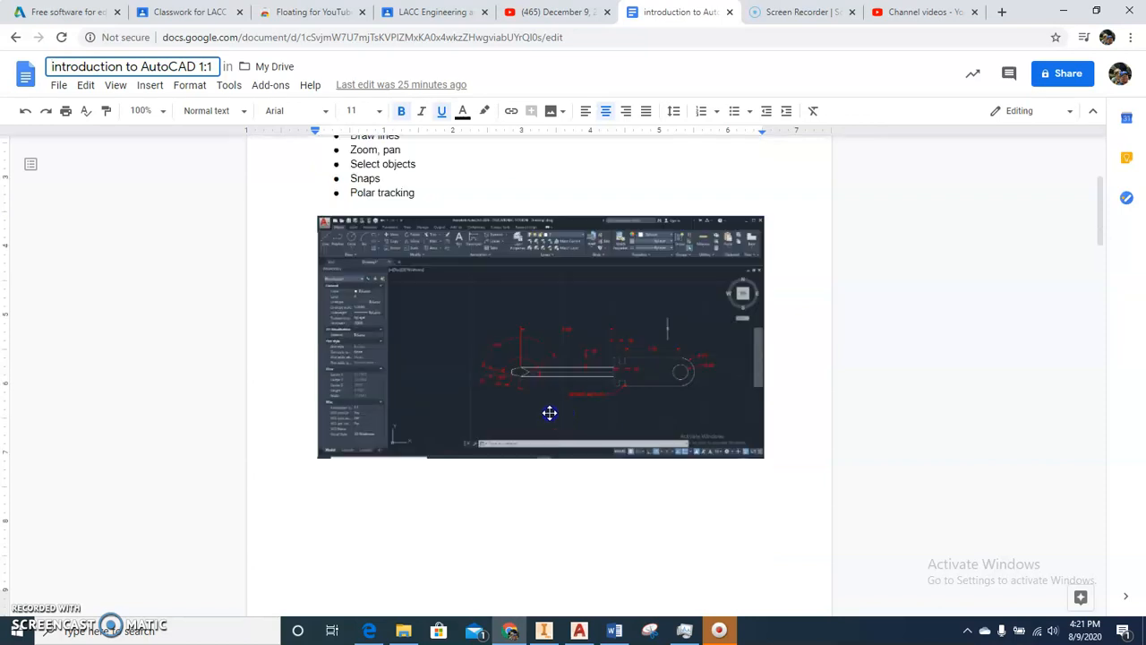
pyautogui.scroll(-6, 544, 333)
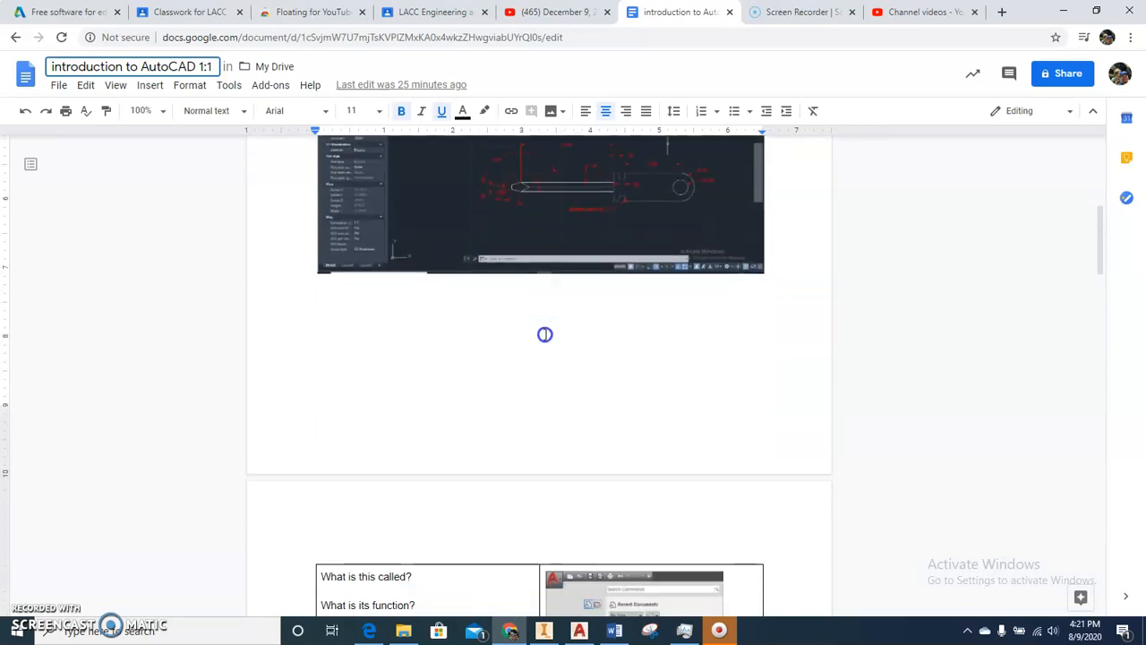
pyautogui.scroll(-3, 542, 334)
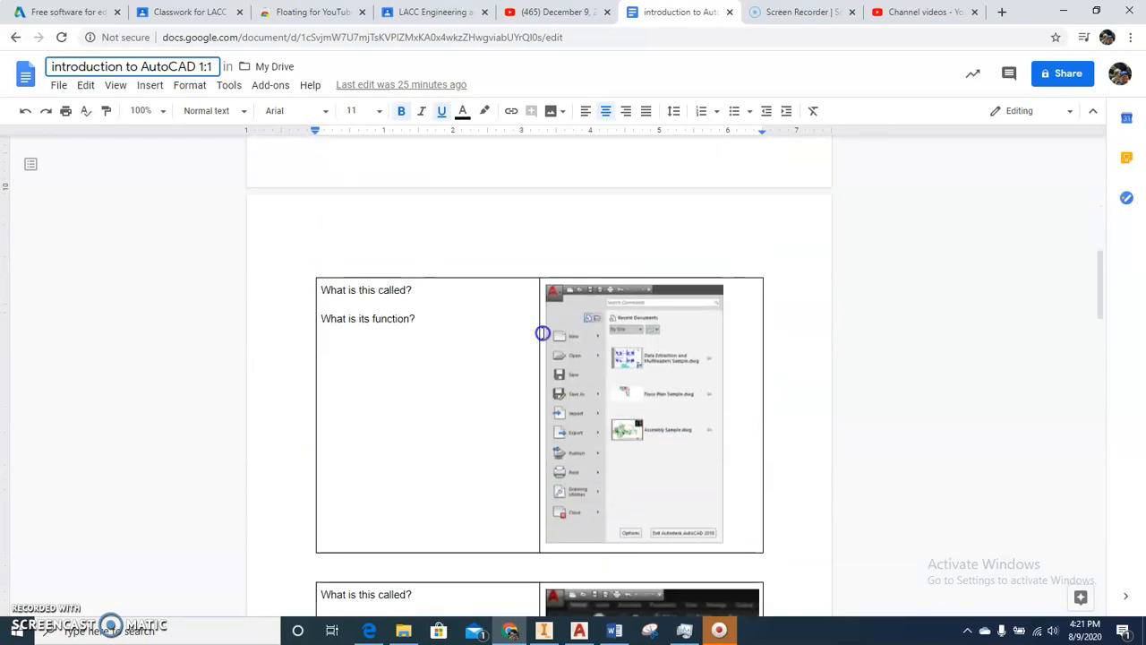
pyautogui.scroll(-8, 543, 333)
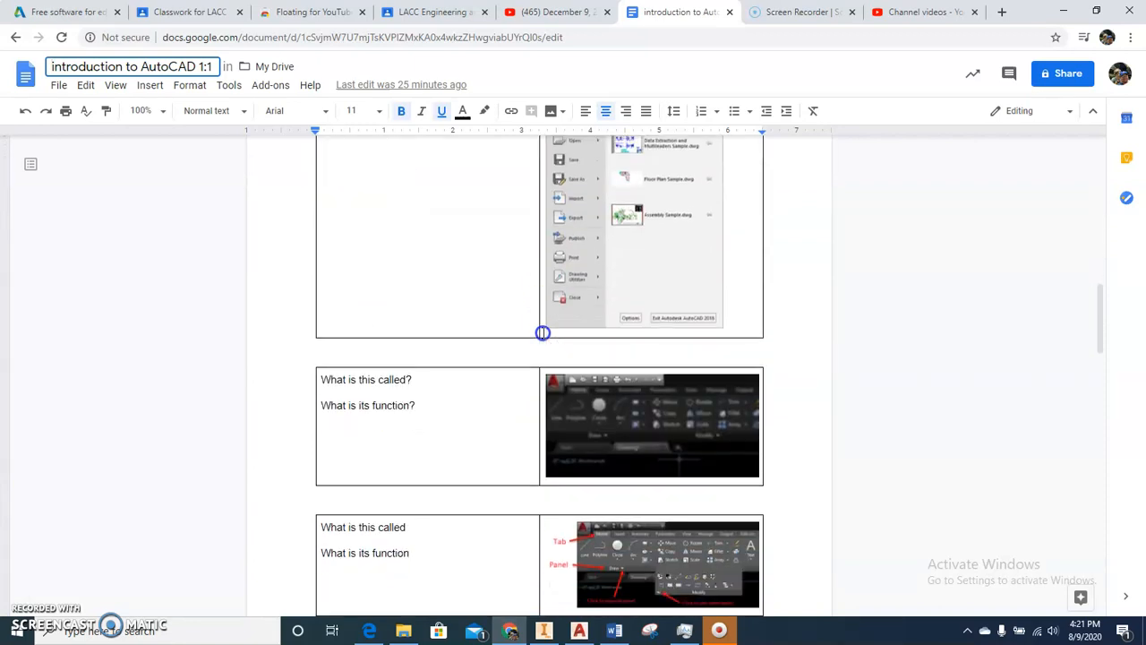
pyautogui.scroll(-2, 543, 333)
pyautogui.scroll(-3, 542, 333)
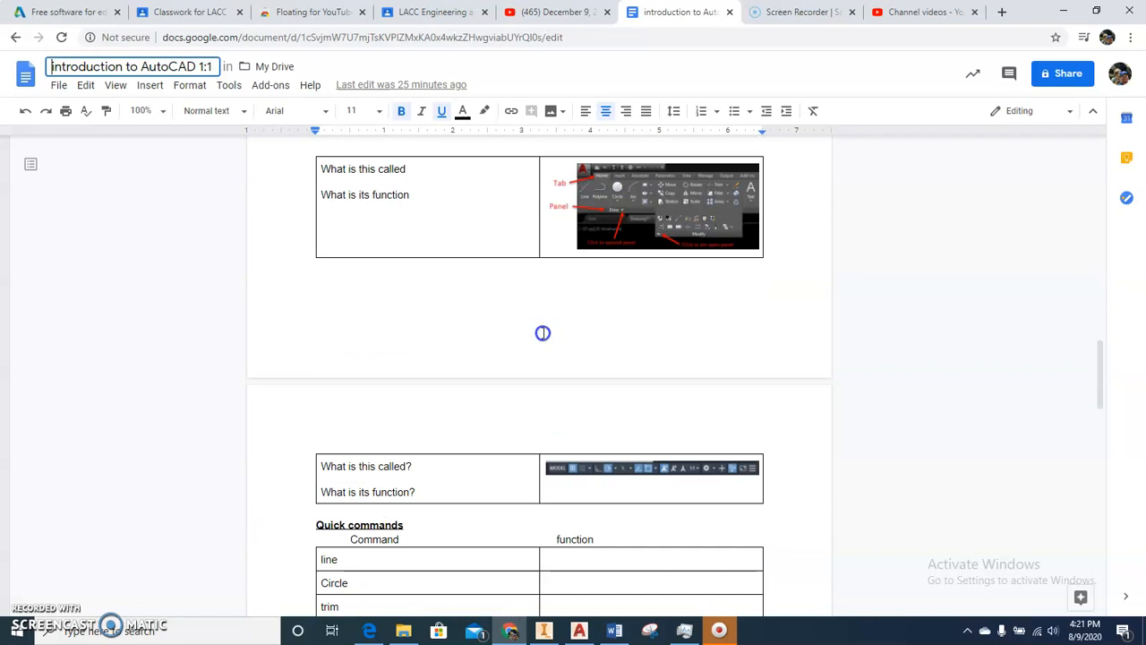
pyautogui.scroll(-8, 543, 333)
pyautogui.scroll(-15, 542, 333)
pyautogui.scroll(-3, 543, 333)
# Step: Return to the worksheet's beginning and review its goals, the interface picture and the first name-and-function question
pyautogui.scroll(11, 542, 333)
pyautogui.scroll(18, 543, 331)
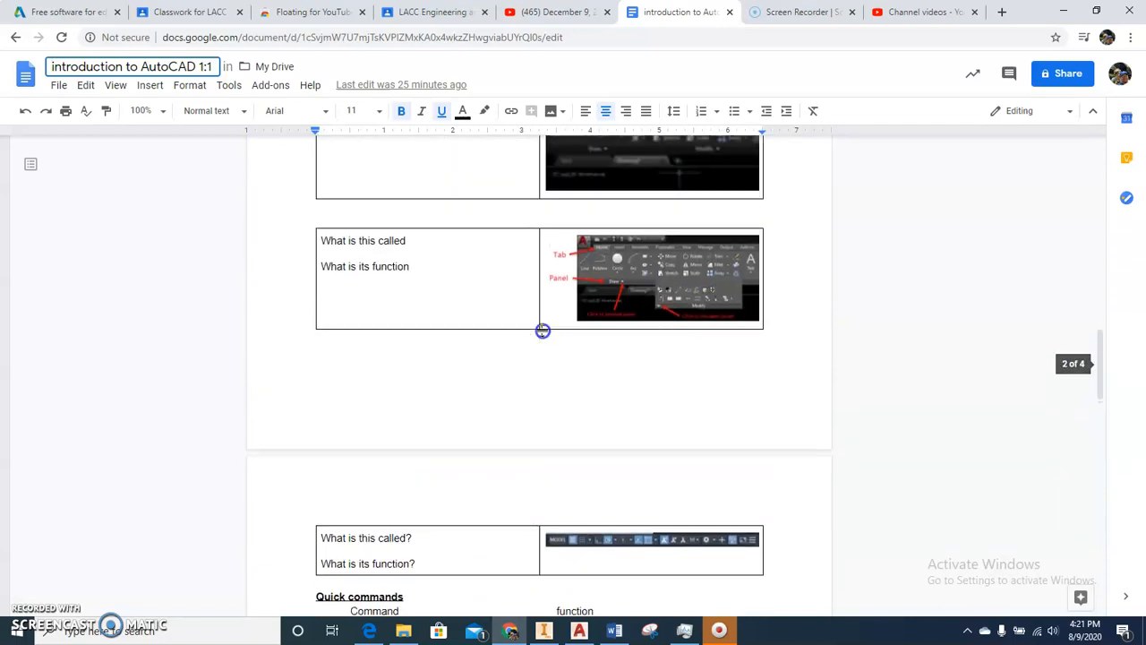
pyautogui.scroll(5, 542, 331)
pyautogui.scroll(12, 543, 331)
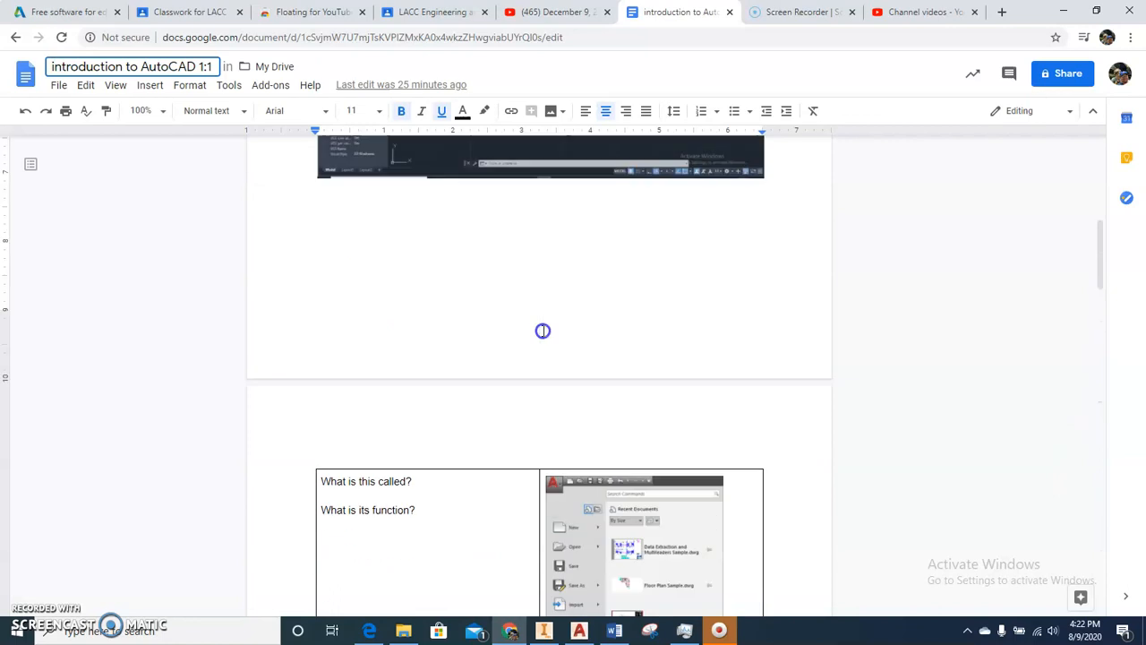
pyautogui.scroll(10, 542, 330)
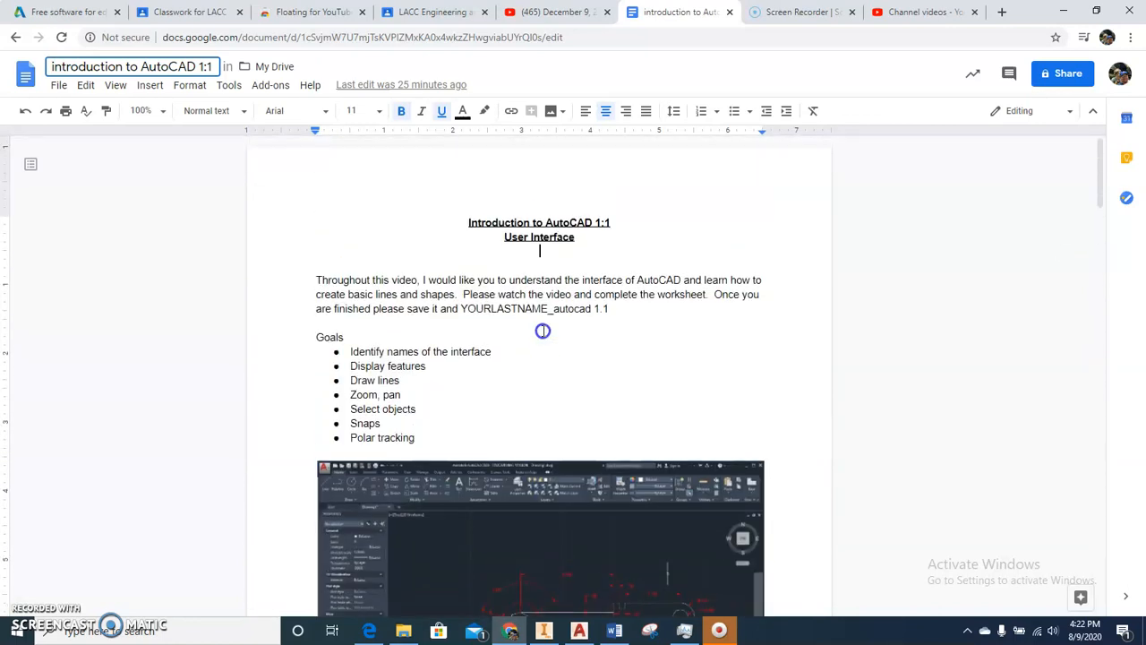
pyautogui.scroll(-10, 542, 330)
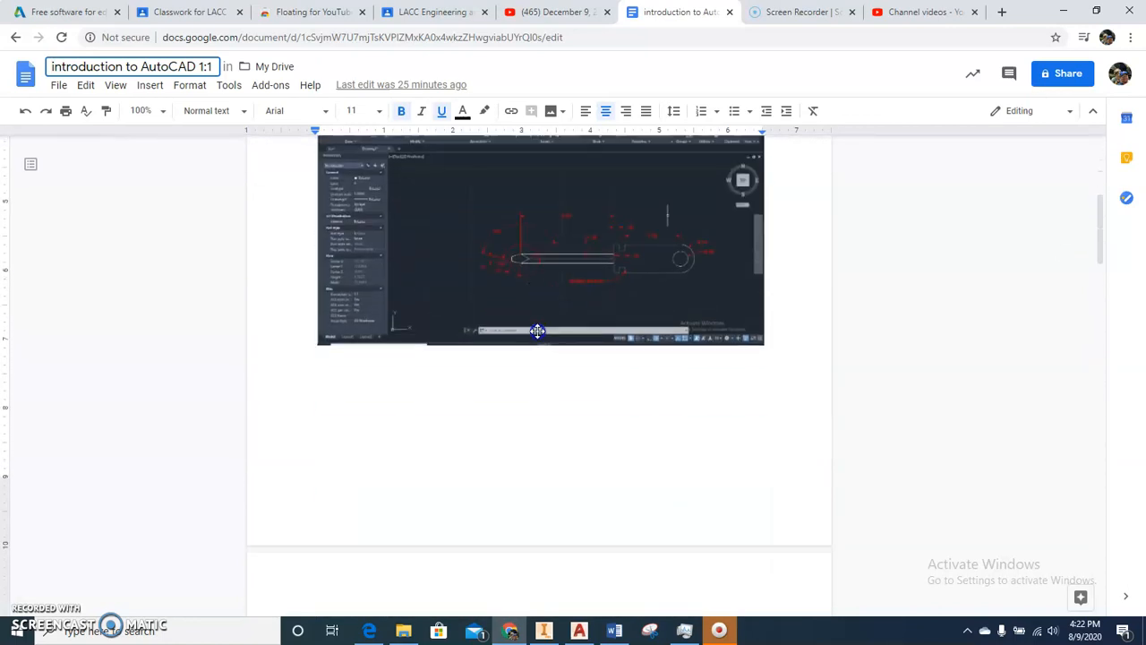
pyautogui.scroll(-7, 536, 331)
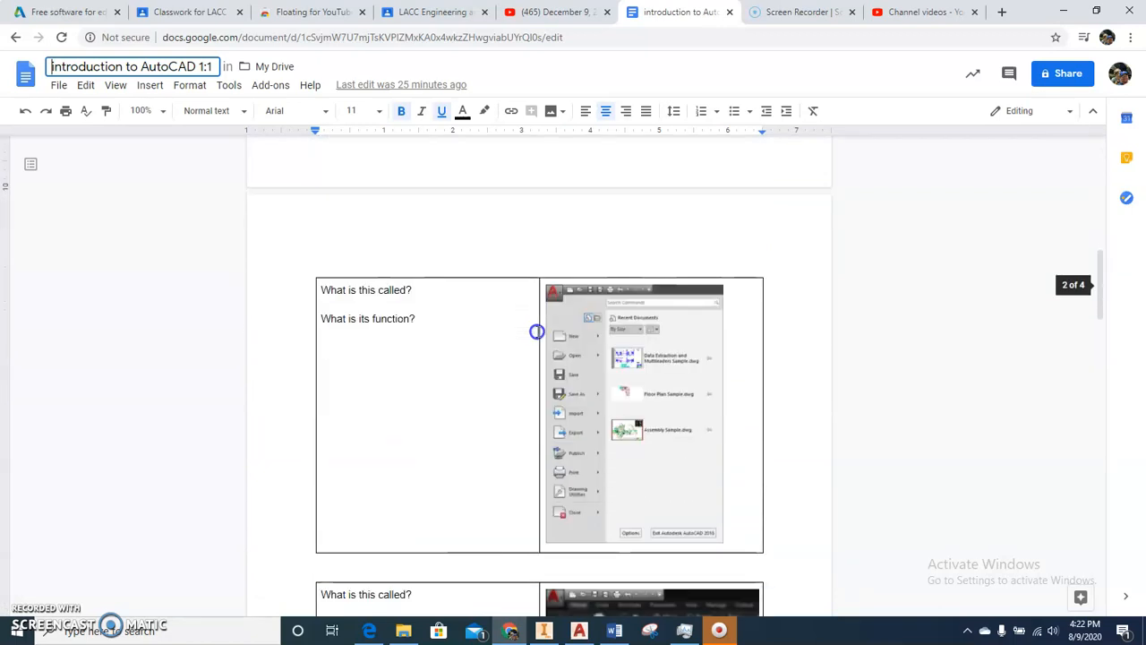
pyautogui.click(443, 325)
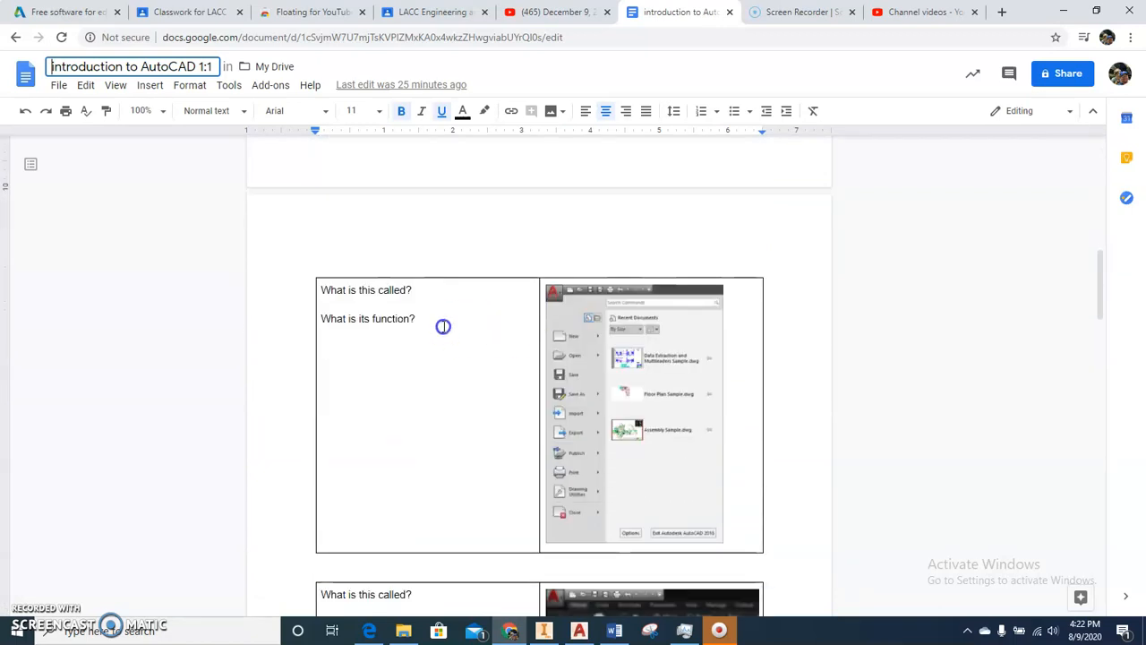
pyautogui.scroll(8, 442, 326)
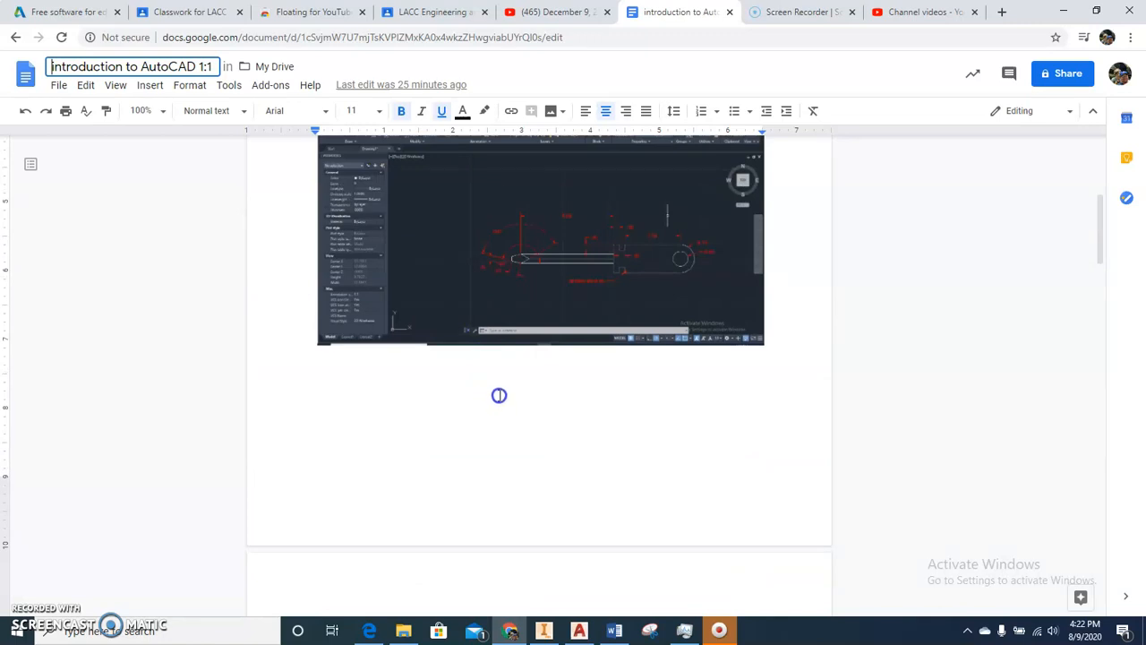
pyautogui.scroll(6, 498, 394)
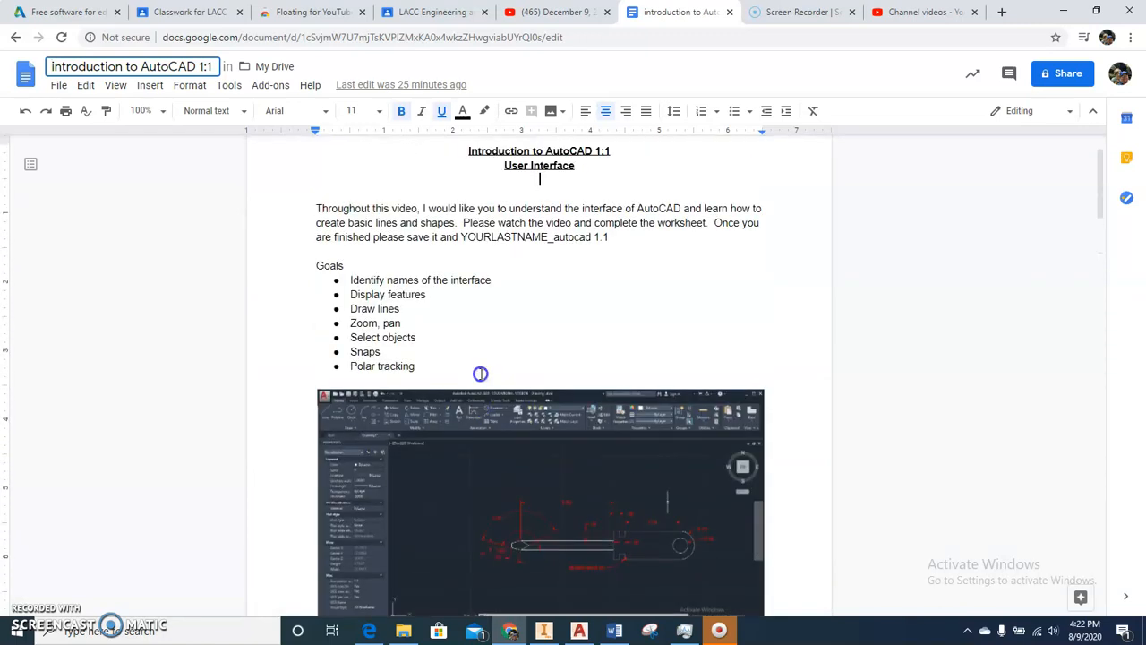
pyautogui.scroll(-3, 480, 373)
pyautogui.scroll(-2, 480, 373)
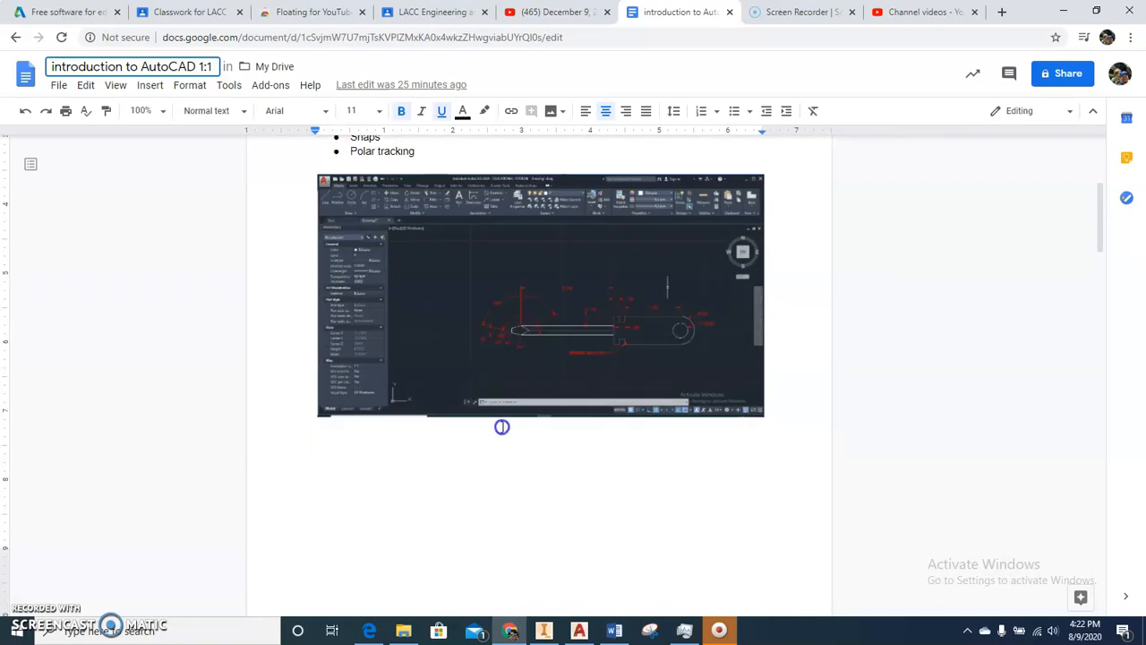
pyautogui.scroll(5, 529, 483)
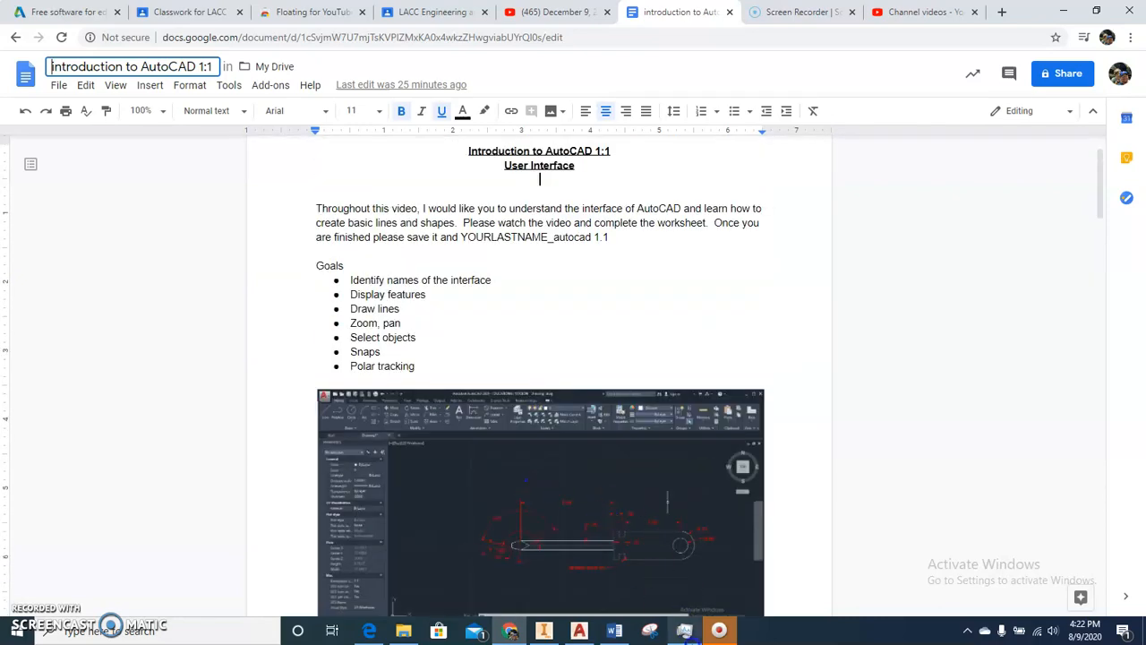
# Step: Switch to AutoCAD and save the drawing in the Drafting folder, named with the author's last name followed by "tutorial 1"
pyautogui.click(578, 630)
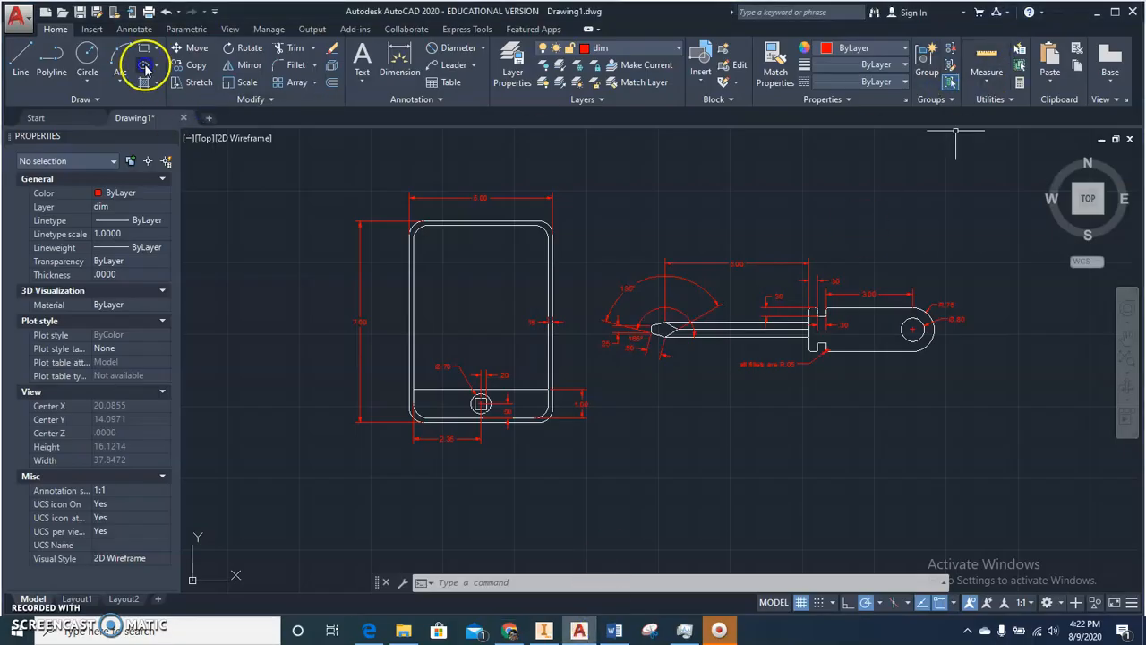
pyautogui.click(18, 20)
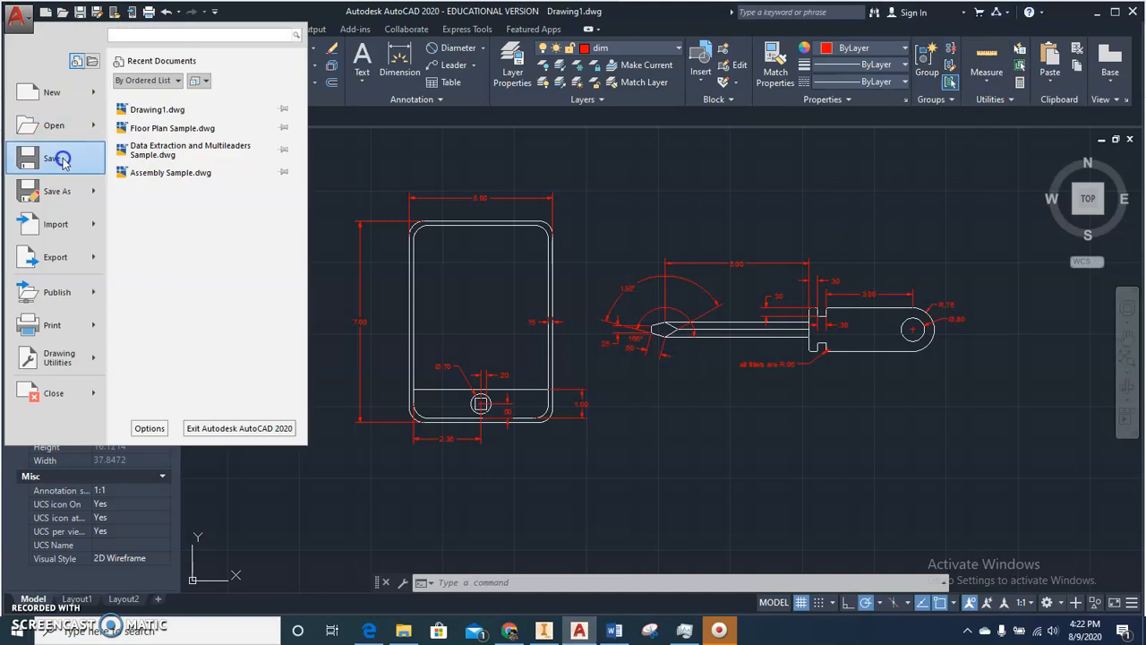
pyautogui.click(139, 193)
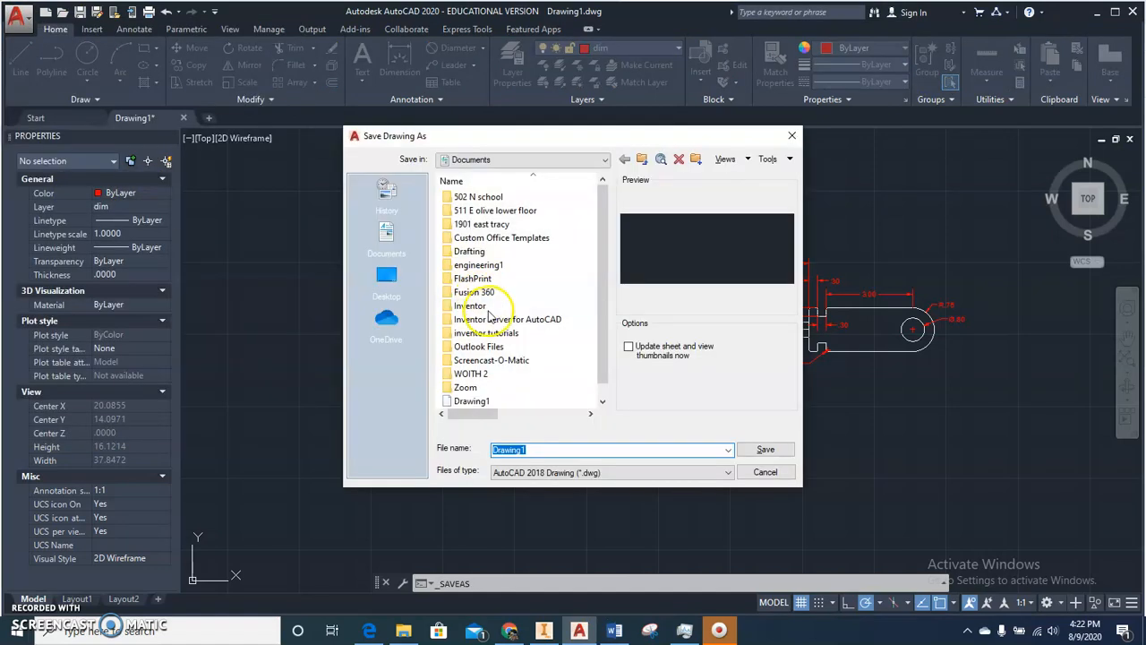
pyautogui.doubleClick(470, 251)
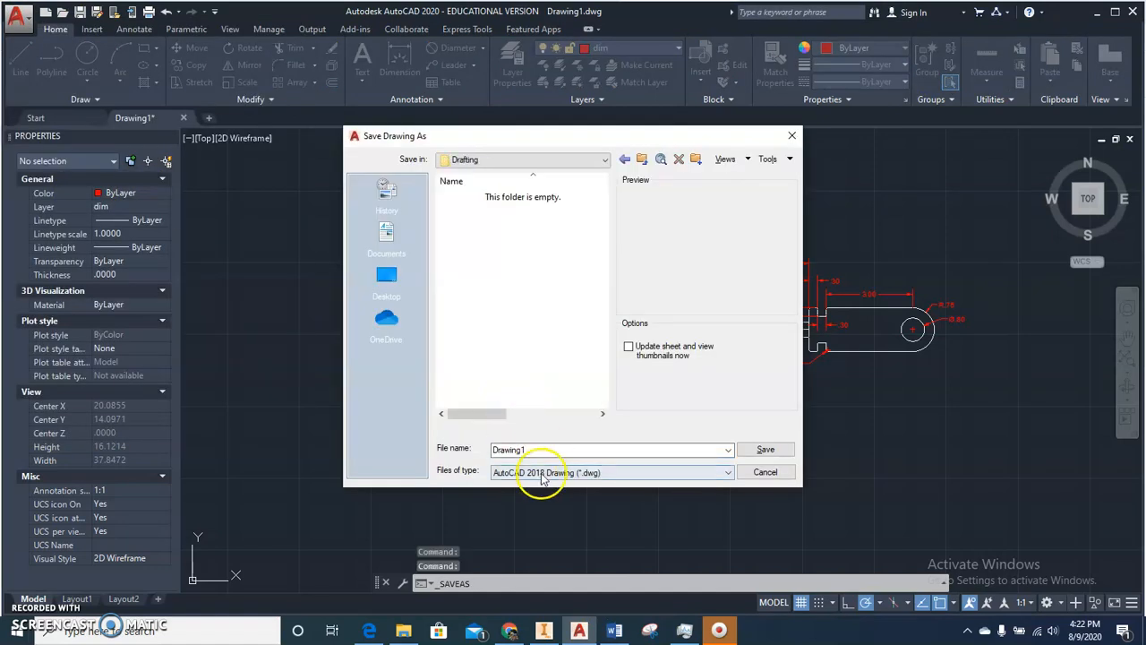
pyautogui.write('tutoria')
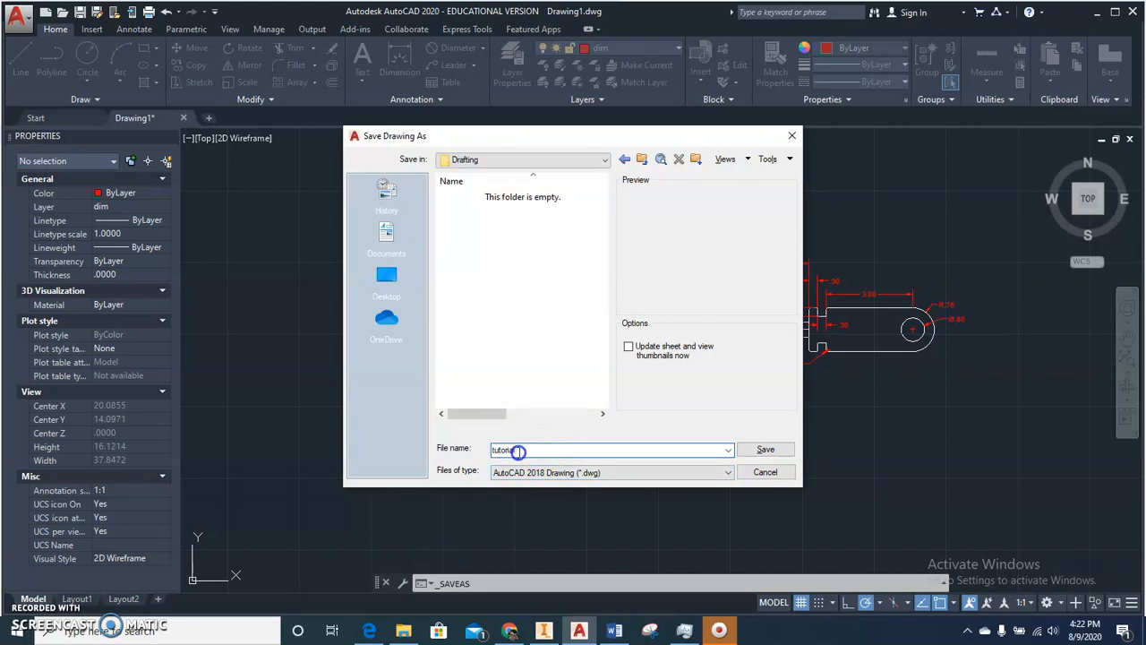
pyautogui.write('wopti')
pyautogui.press('Return')
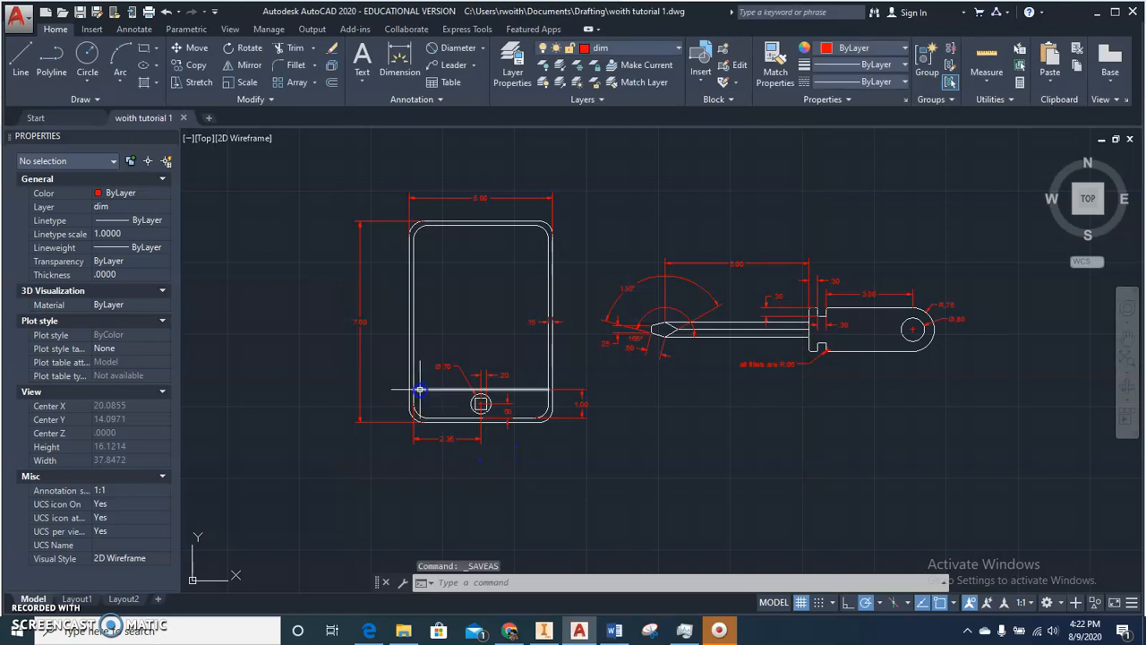
# Step: Close the saved drawing for a new blank one and hide the Properties palette
pyautogui.click(1130, 139)
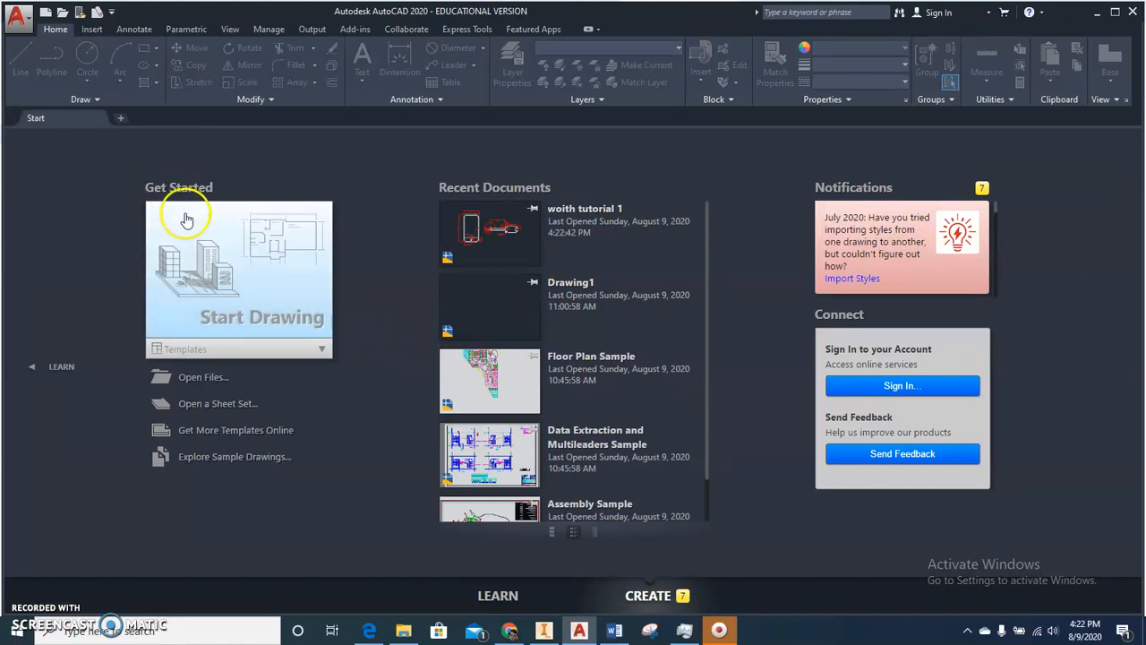
pyautogui.click(220, 306)
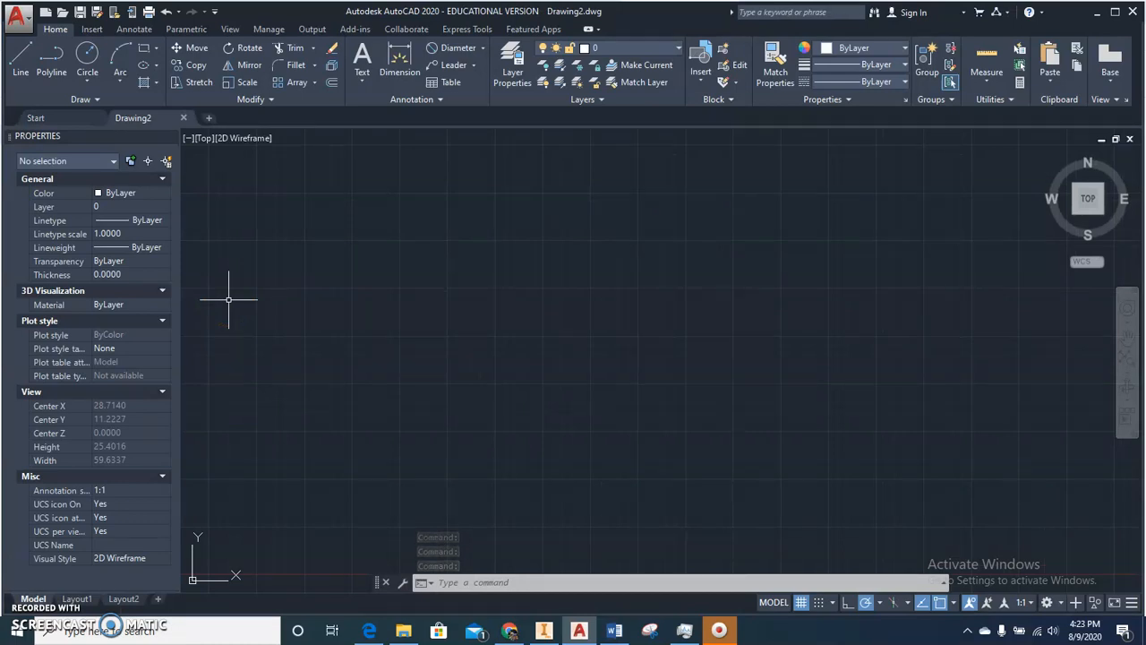
pyautogui.click(170, 136)
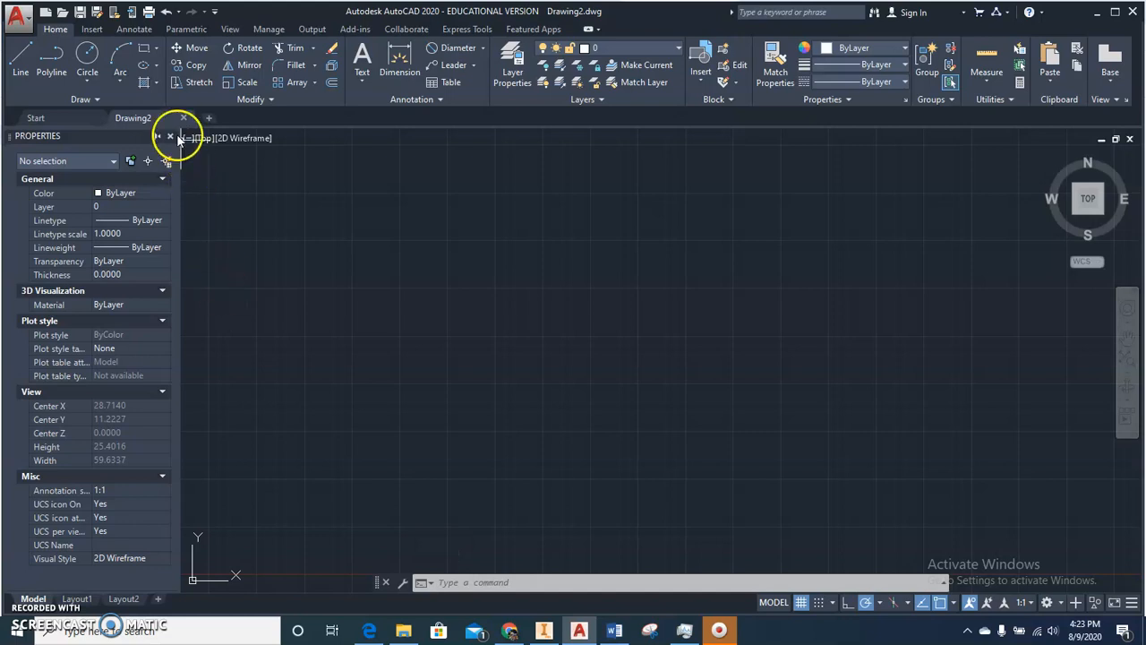
pyautogui.click(363, 274)
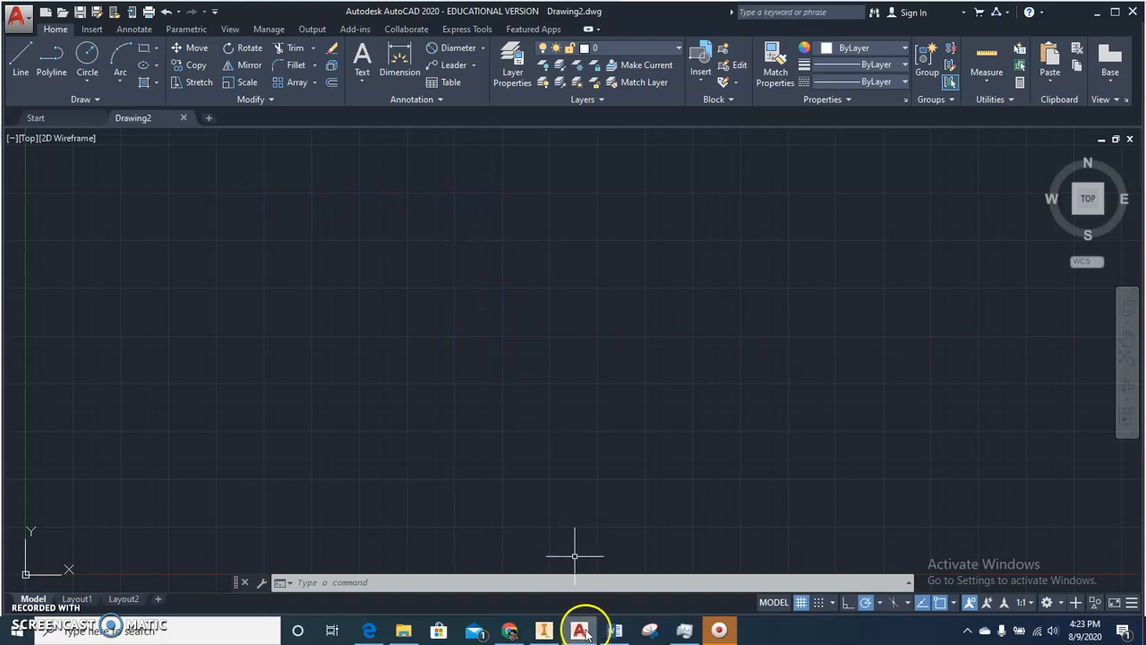
# Step: Switch to Chrome and review the worksheet's first question on the name and function of the pictured menu
pyautogui.moveTo(582, 632)
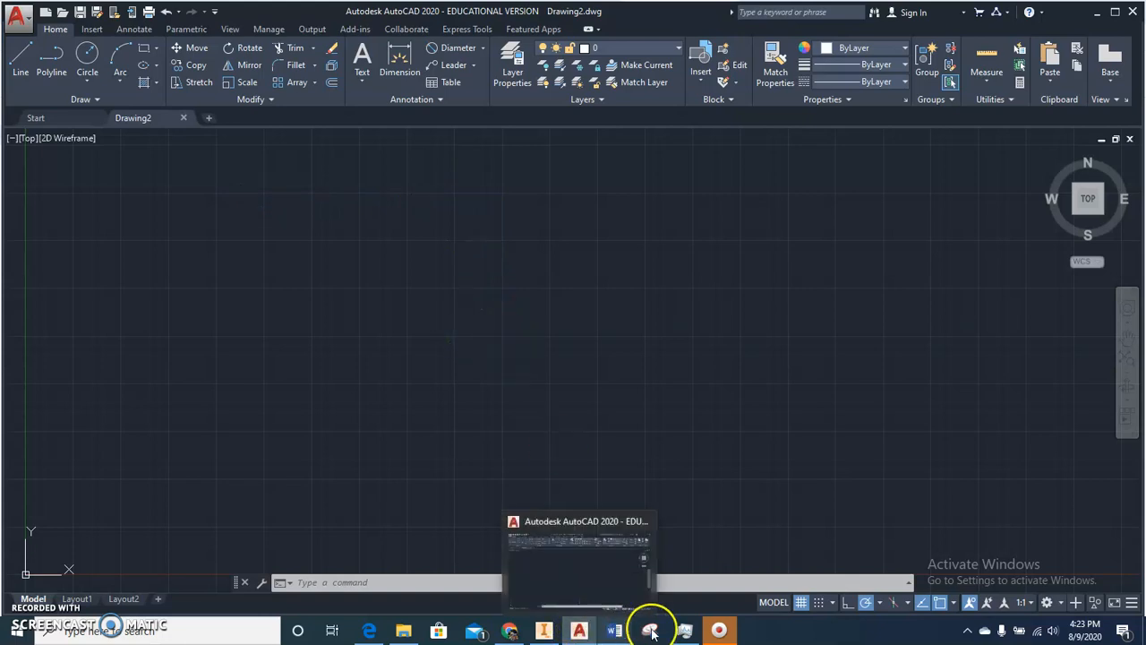
pyautogui.click(507, 632)
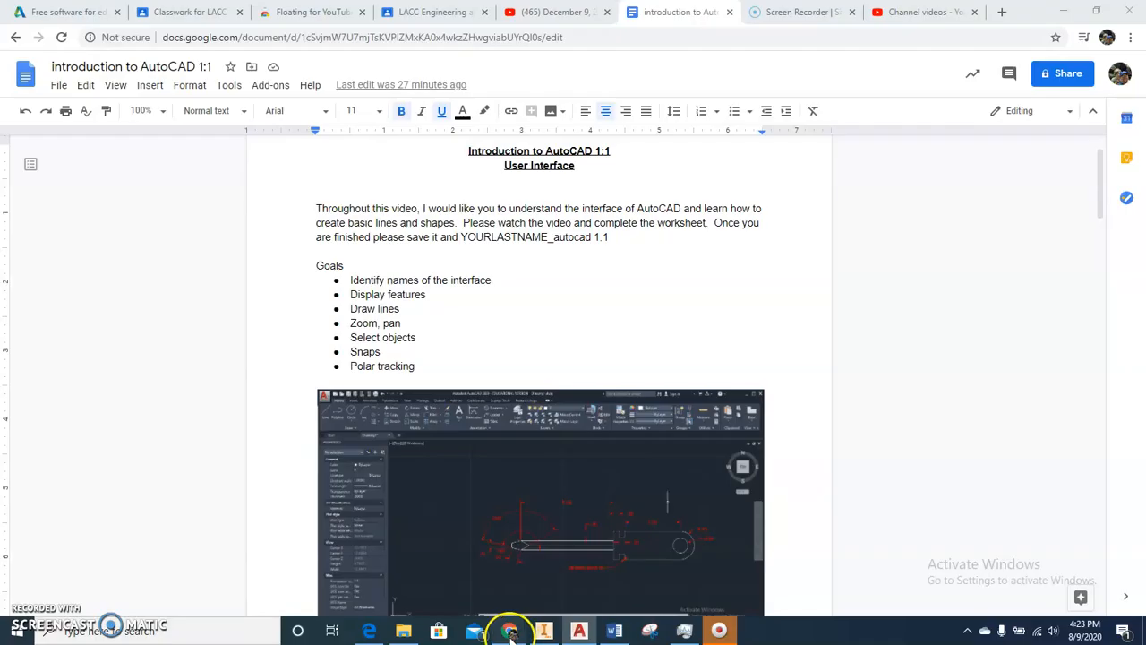
pyautogui.scroll(-3, 470, 565)
pyautogui.scroll(-5, 466, 553)
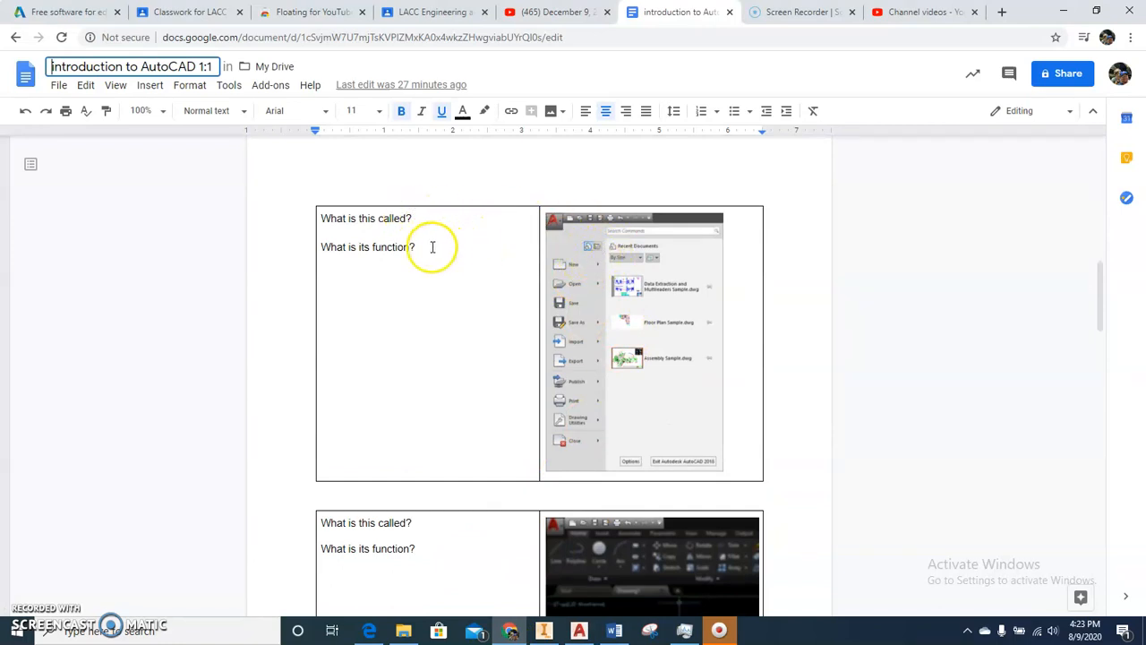
# Step: Switch to AutoCAD and examine the application menu's recent documents and its print and import commands
pyautogui.click(579, 630)
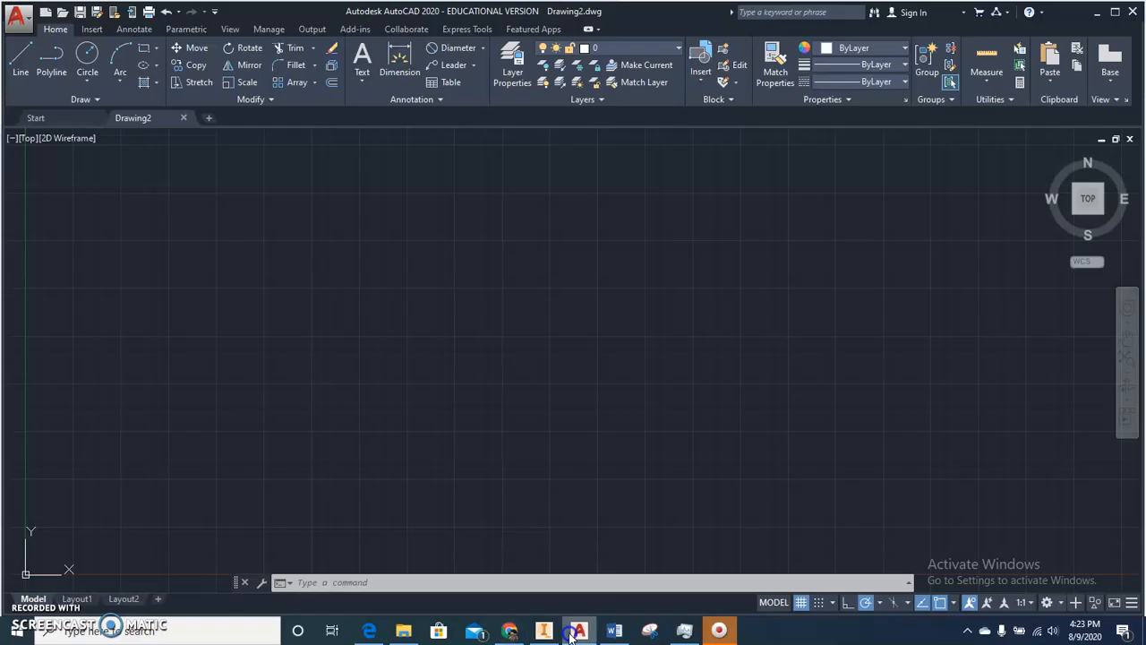
pyautogui.click(16, 20)
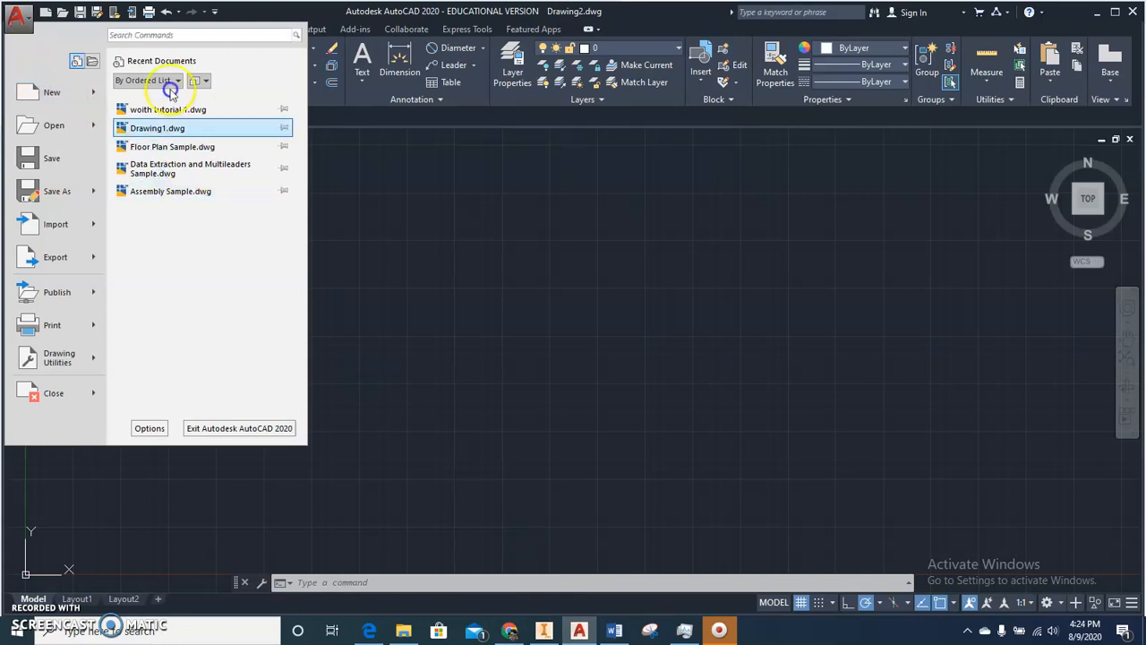
pyautogui.moveTo(100, 194)
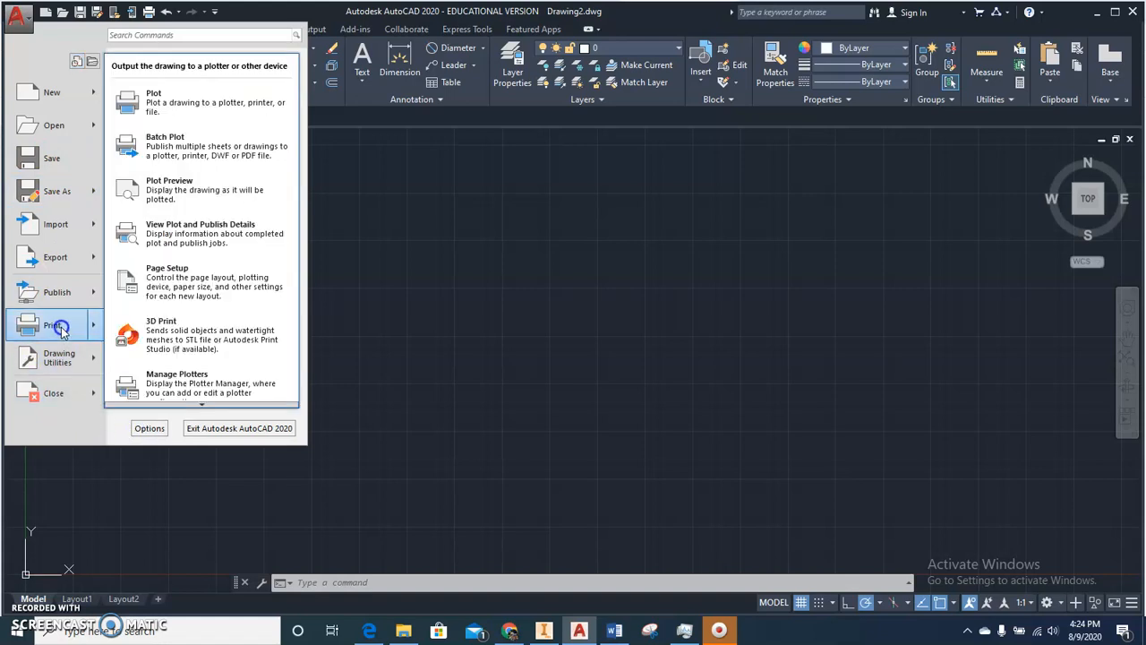
pyautogui.moveTo(72, 263)
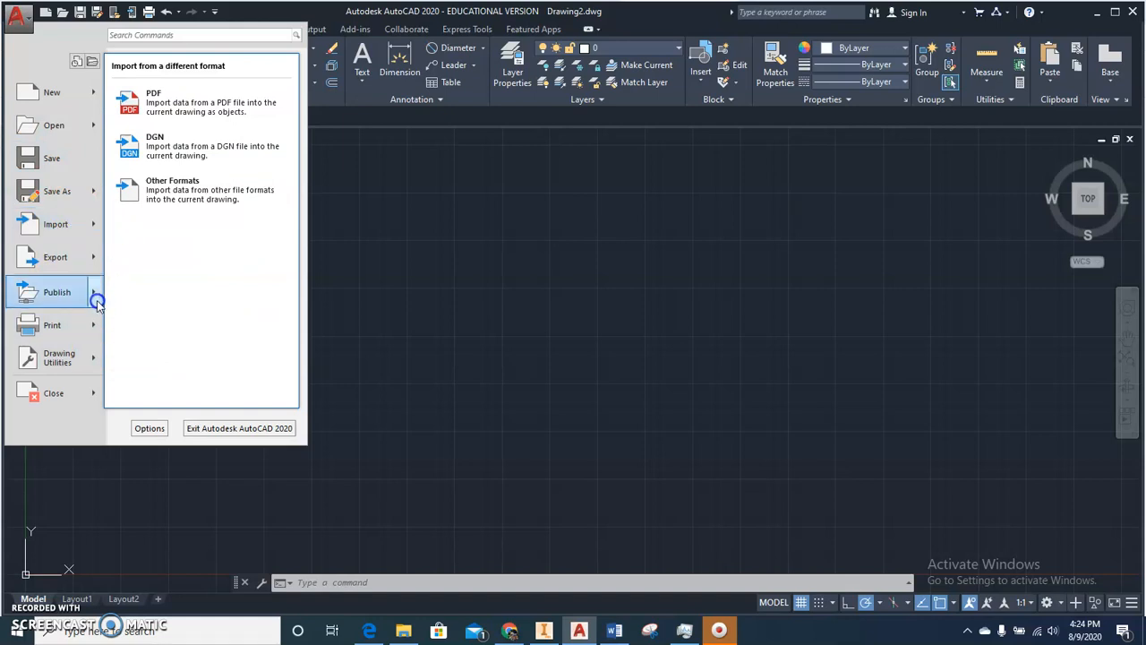
pyautogui.click(186, 478)
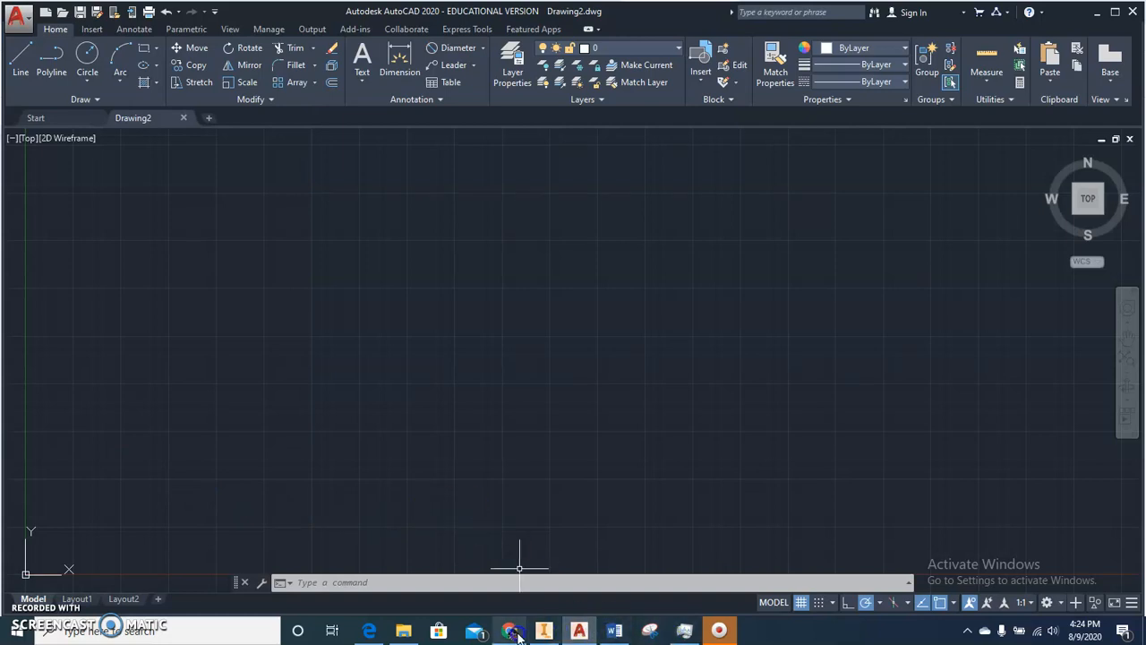
# Step: Review the worksheet's second interface question in Chrome, and examine AutoCAD's Quick Access Toolbar commands, including the undo history
pyautogui.click(509, 630)
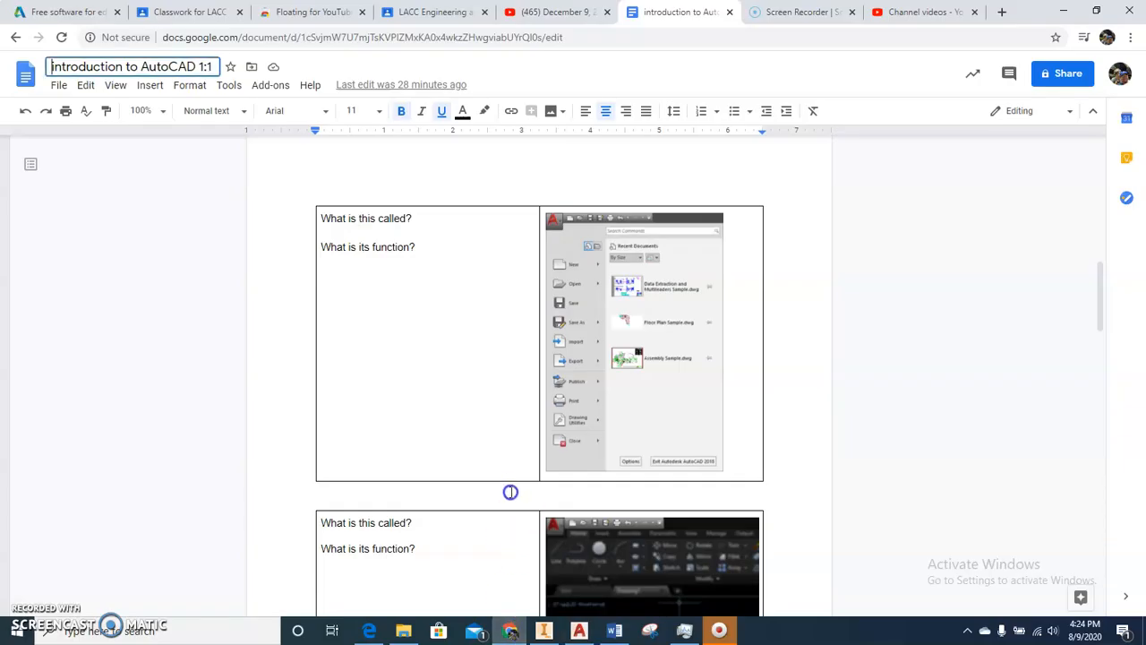
pyautogui.scroll(-3, 510, 492)
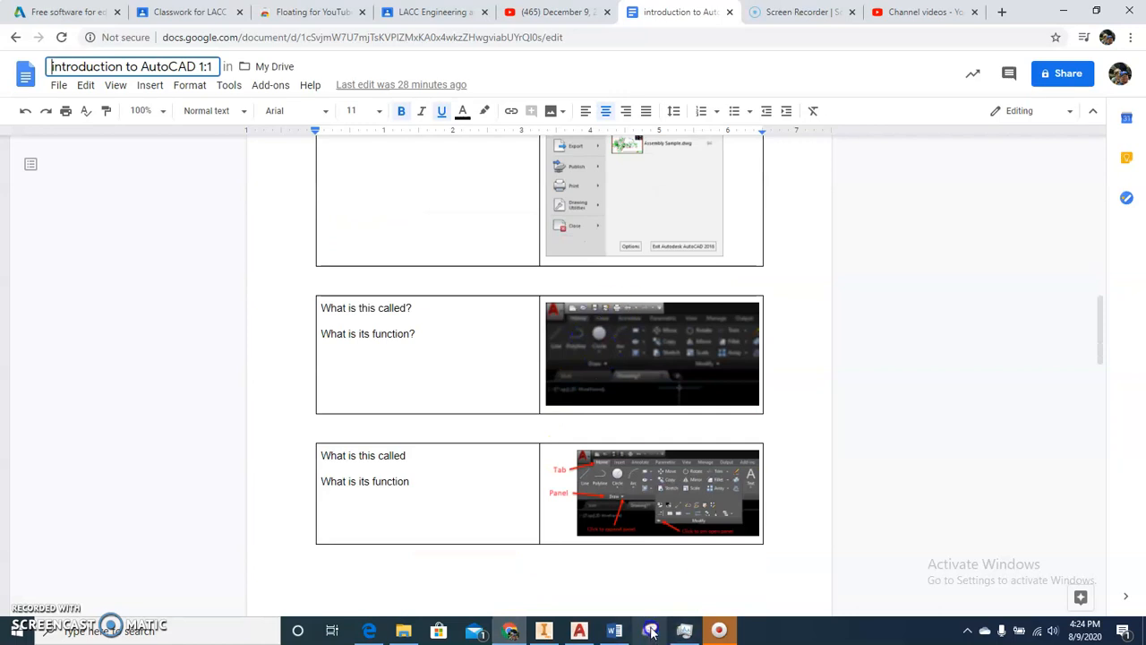
pyautogui.click(579, 630)
pyautogui.moveTo(554, 634)
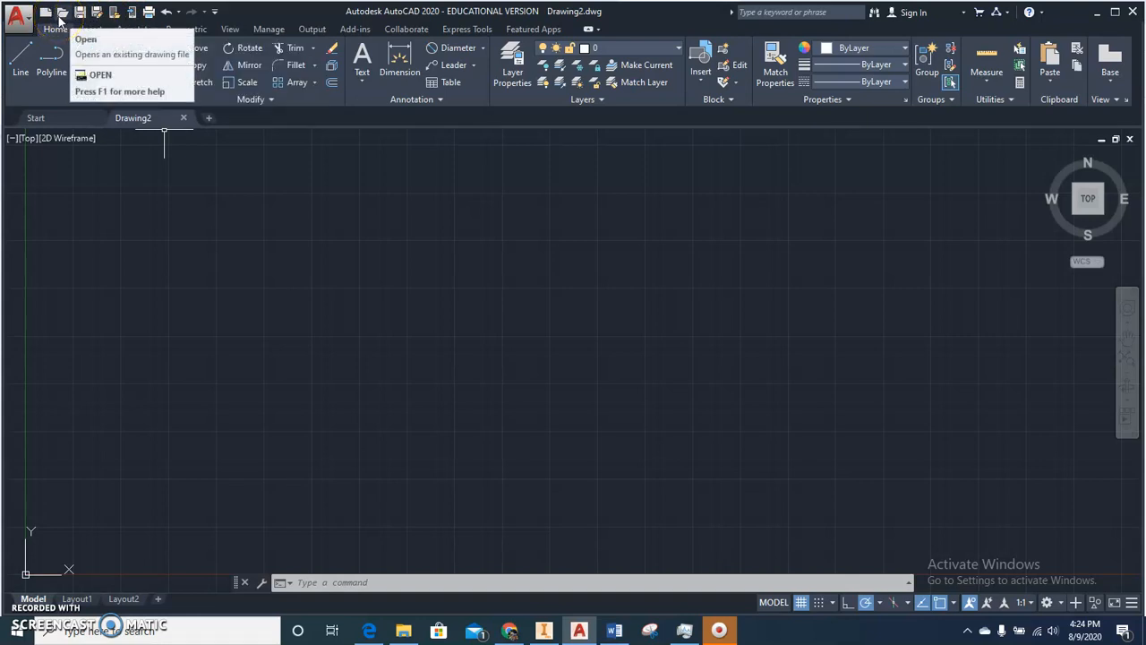
pyautogui.click(179, 16)
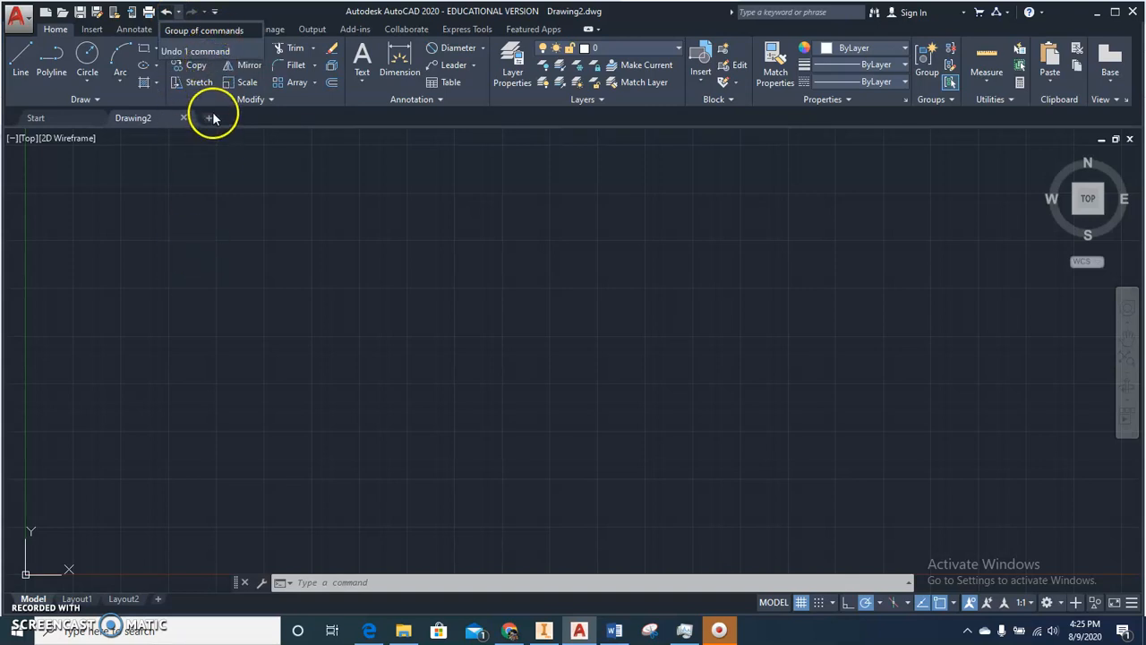
pyautogui.click(210, 190)
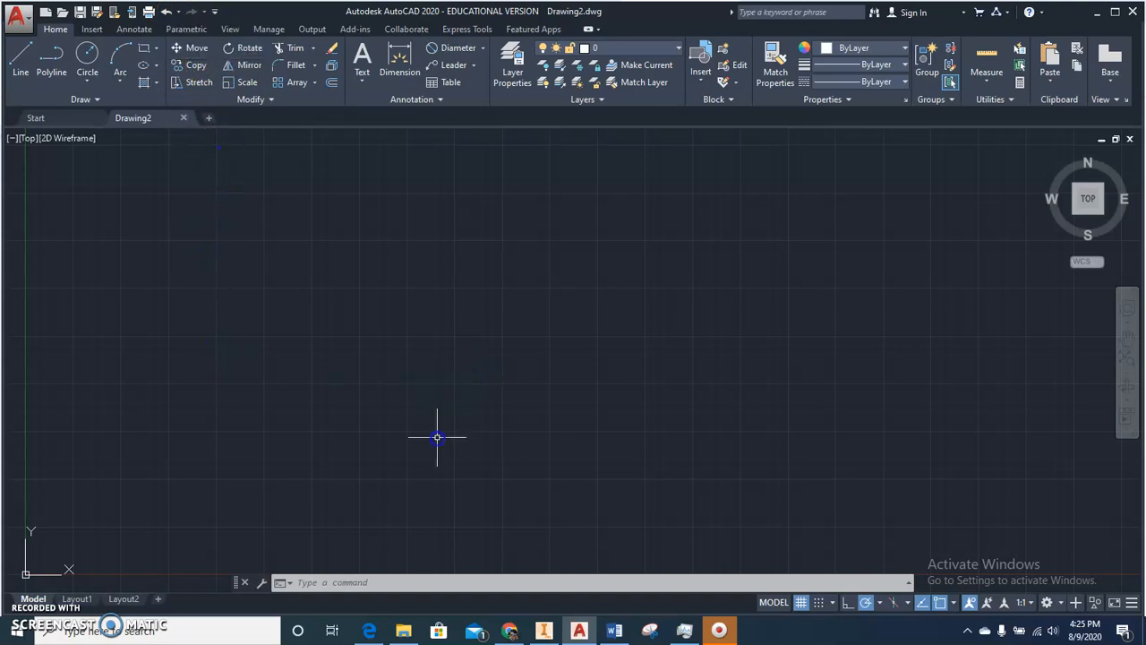
pyautogui.scroll(-4, 586, 474)
pyautogui.scroll(4, 587, 473)
pyautogui.scroll(-6, 403, 388)
pyautogui.click(376, 340)
pyautogui.moveTo(377, 340); pyautogui.dragTo(263, 274, button='middle')
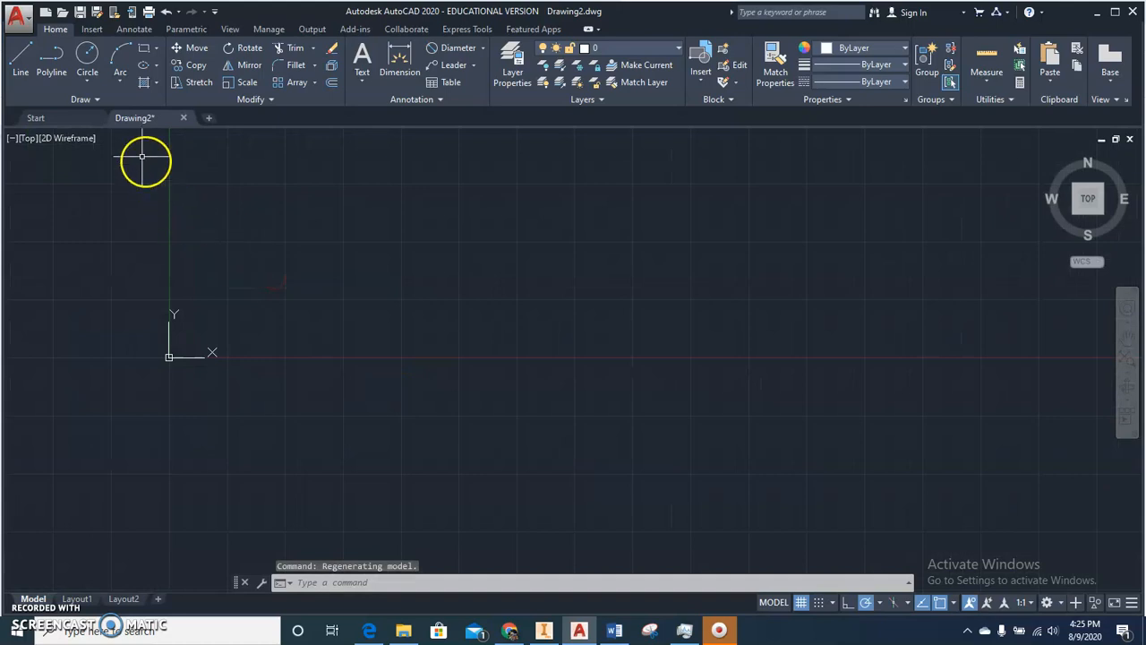
pyautogui.moveTo(180, 228); pyautogui.dragTo(140, 217, button='middle')
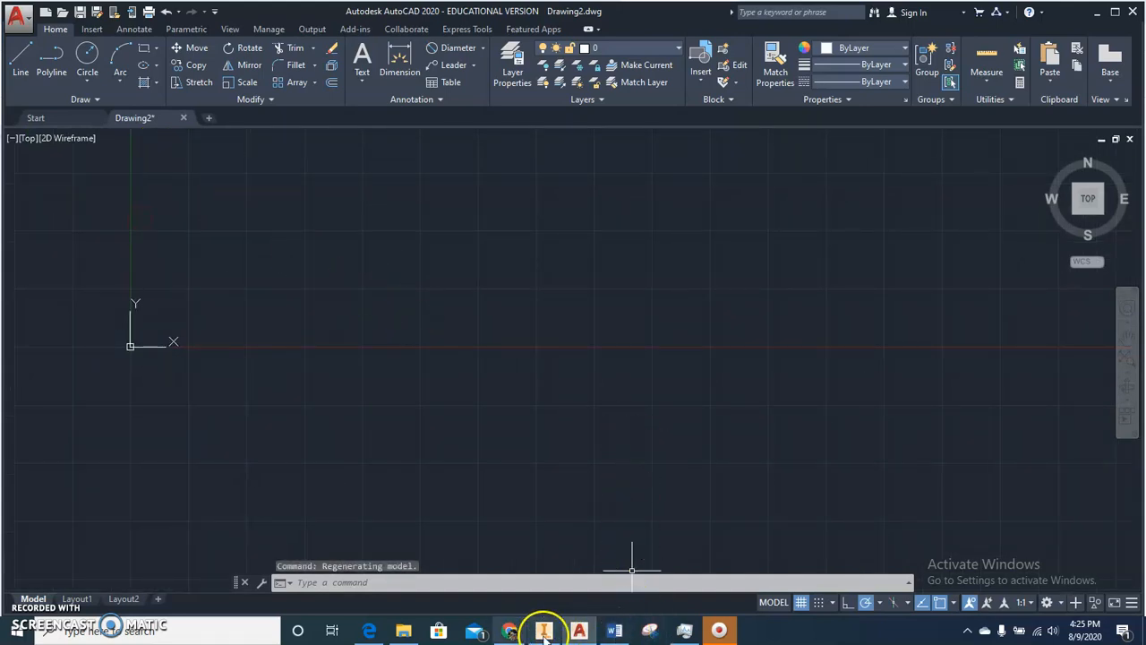
# Step: Switch to Chrome and review the worksheet question about the picture labelled with tab and panel
pyautogui.click(506, 630)
pyautogui.scroll(-2, 455, 459)
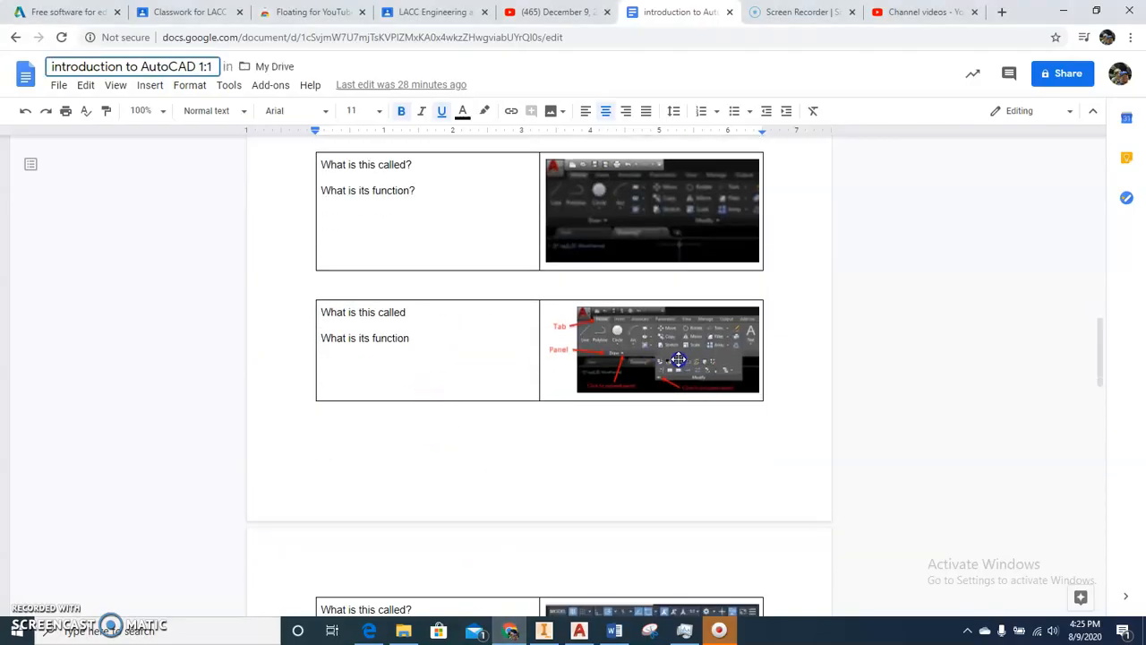
pyautogui.click(417, 312)
pyautogui.scroll(-3, 451, 330)
pyautogui.scroll(3, 452, 330)
pyautogui.click(422, 312)
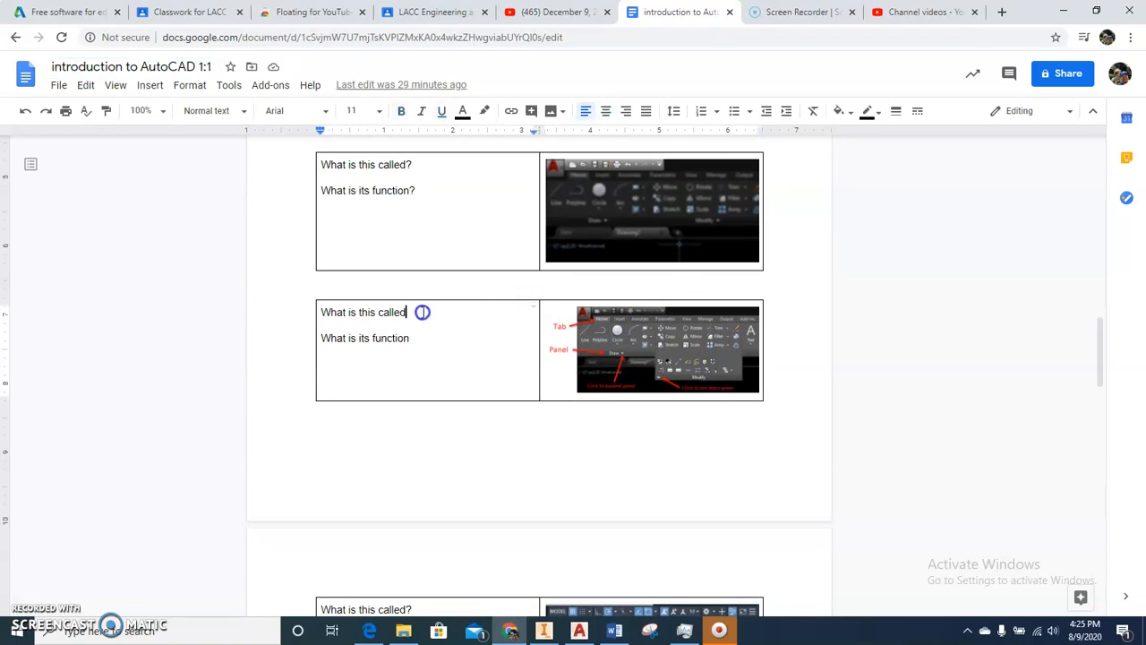
# Step: Switch to AutoCAD and examine the additional tools in the ribbon's expanded Draw, Modify and Layers panels
pyautogui.click(588, 634)
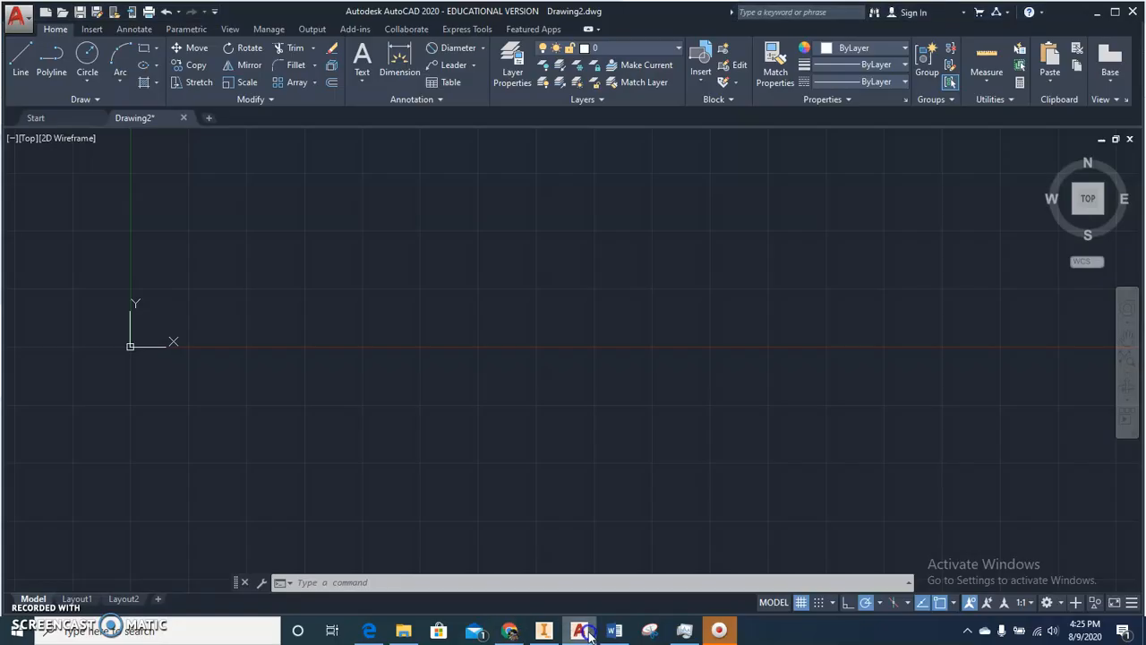
pyautogui.click(277, 103)
pyautogui.click(93, 100)
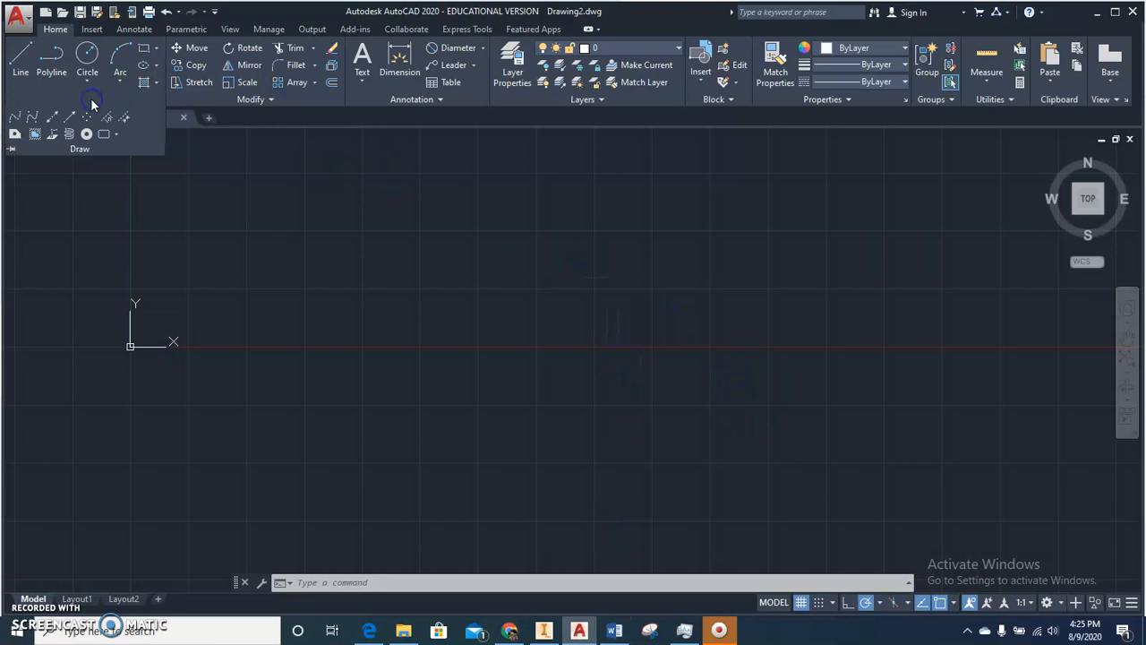
pyautogui.click(220, 101)
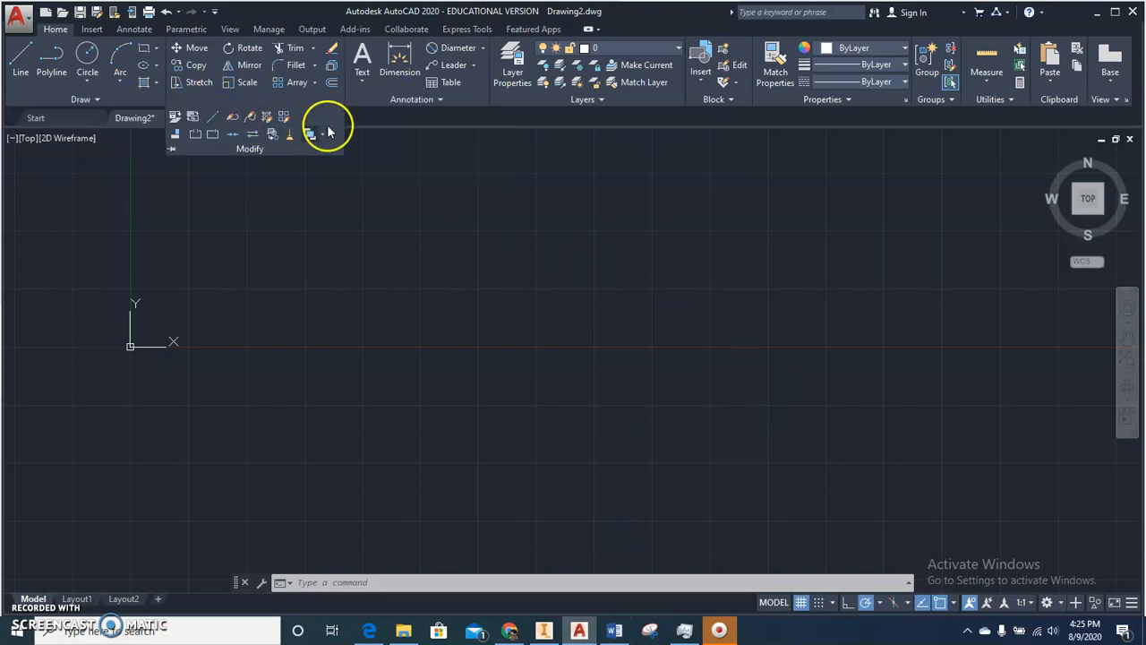
pyautogui.click(579, 101)
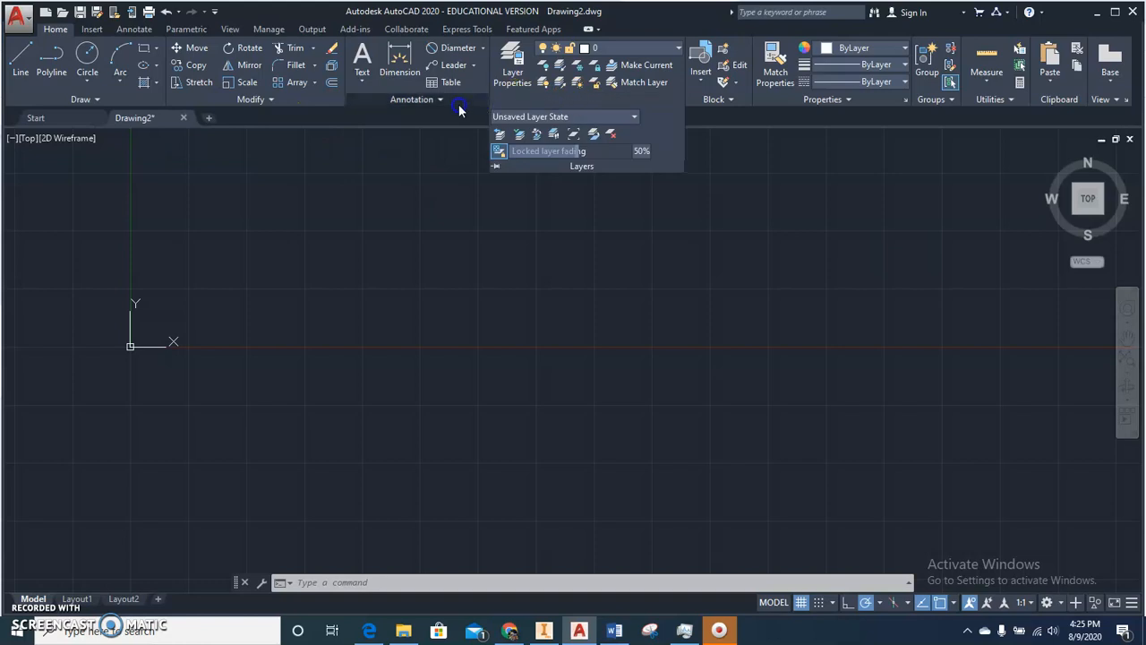
pyautogui.click(459, 105)
pyautogui.click(274, 101)
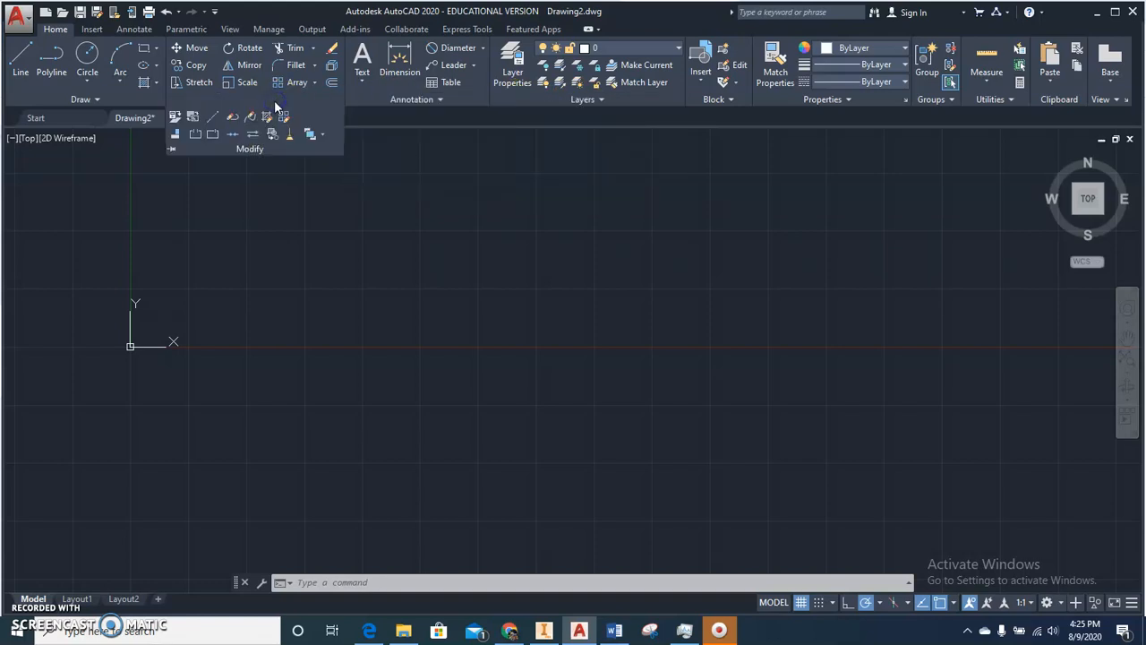
pyautogui.click(105, 100)
pyautogui.click(643, 275)
pyautogui.click(625, 237)
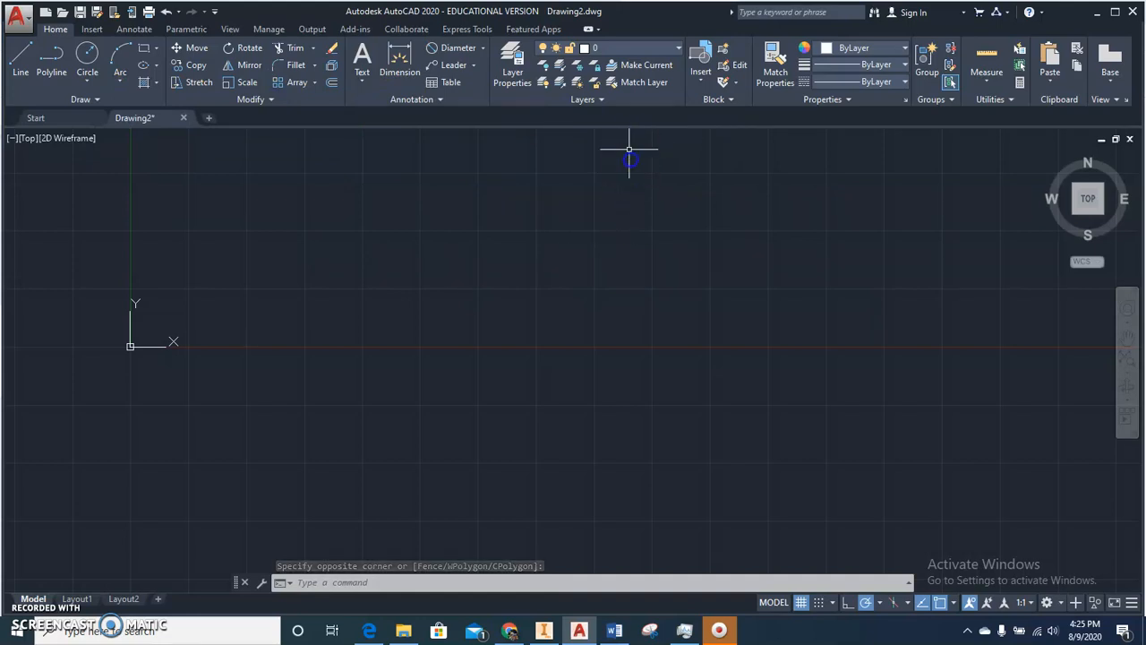
# Step: Cycle the ribbon through its minimized display states, reduce it to panel titles, and restore the full ribbon
pyautogui.click(588, 30)
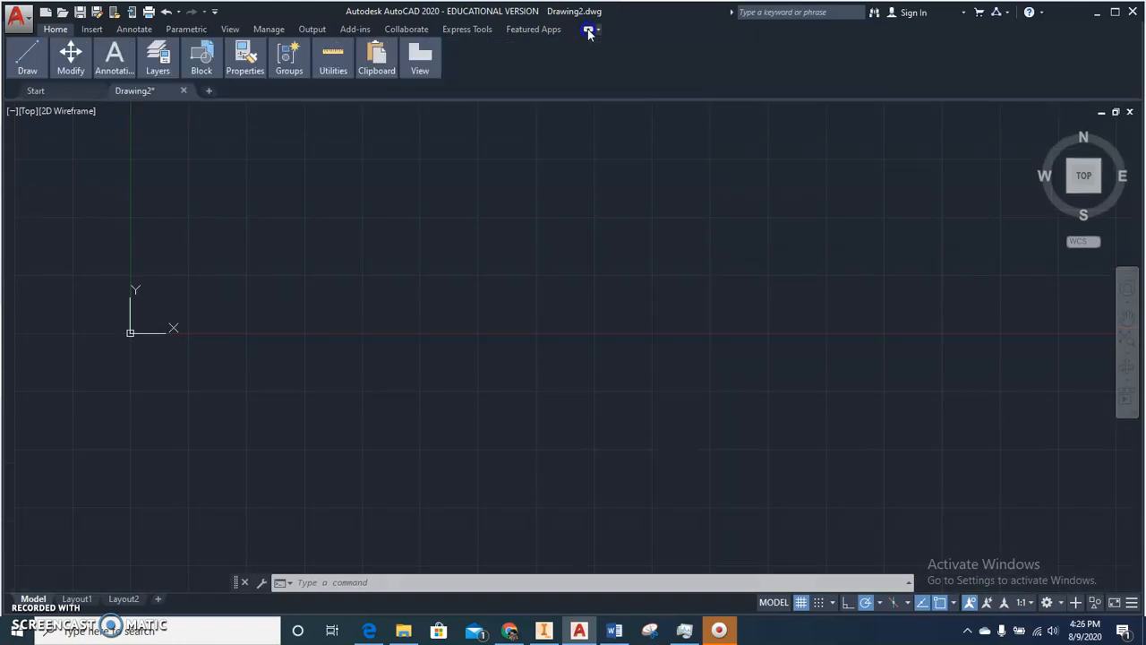
pyautogui.click(588, 31)
pyautogui.click(588, 30)
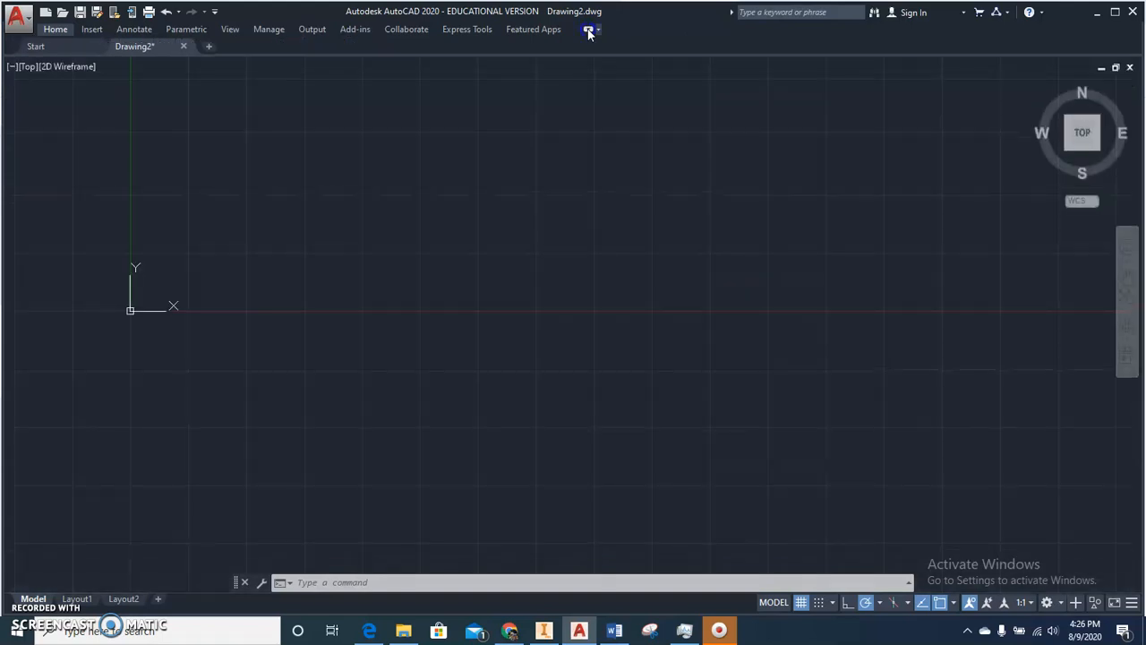
pyautogui.click(588, 30)
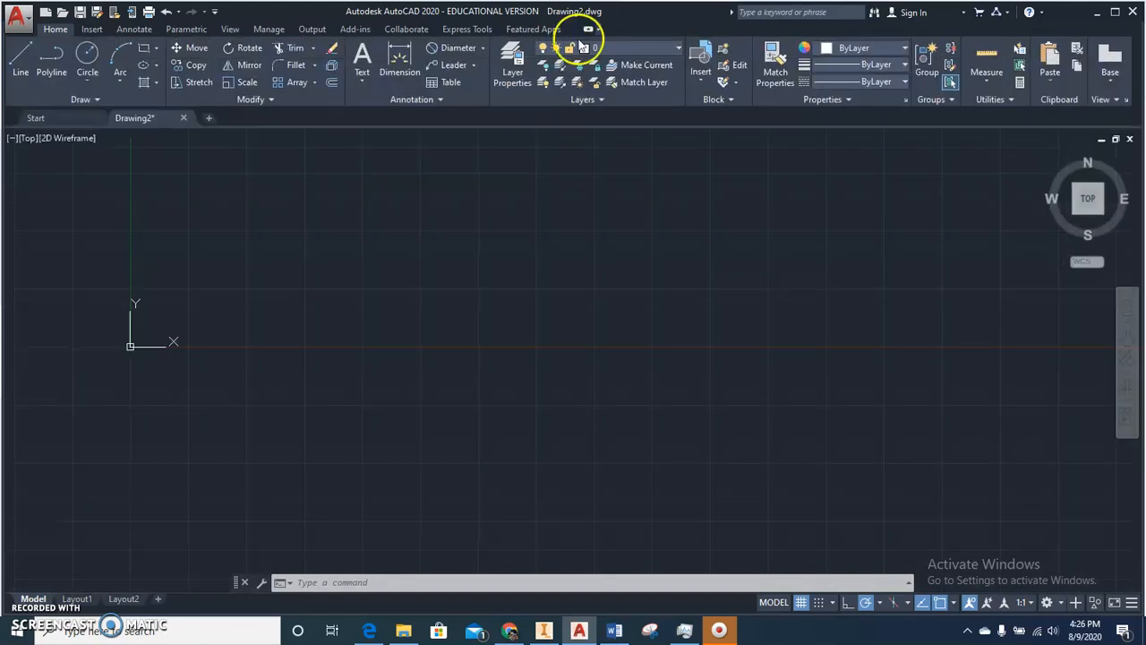
pyautogui.click(597, 29)
pyautogui.click(608, 61)
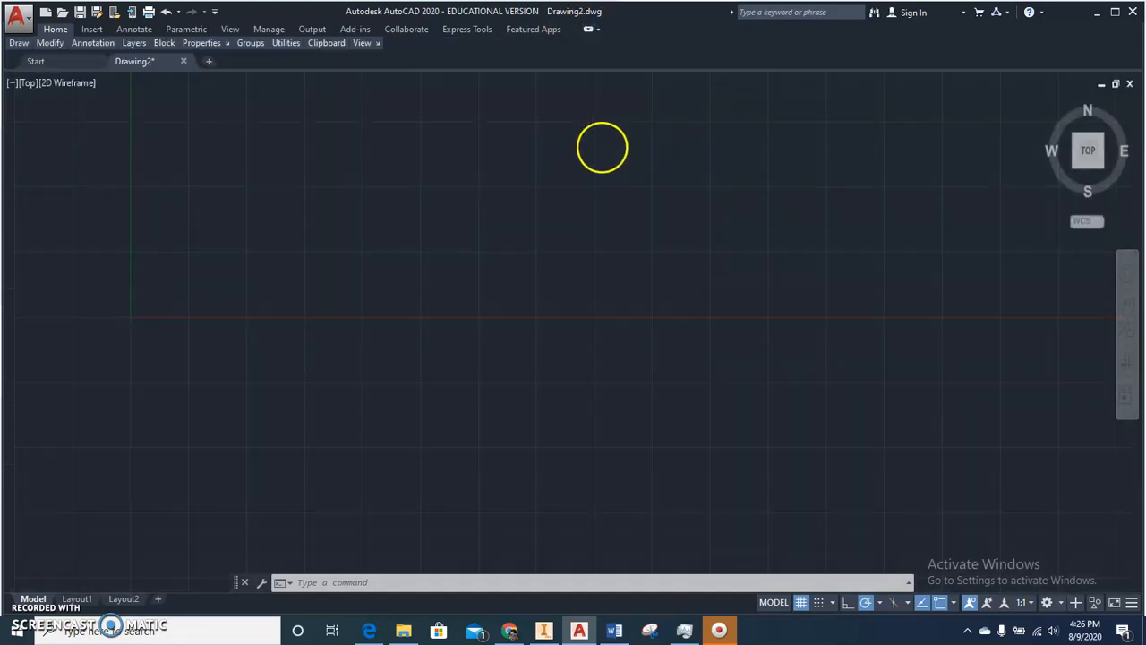
pyautogui.click(589, 31)
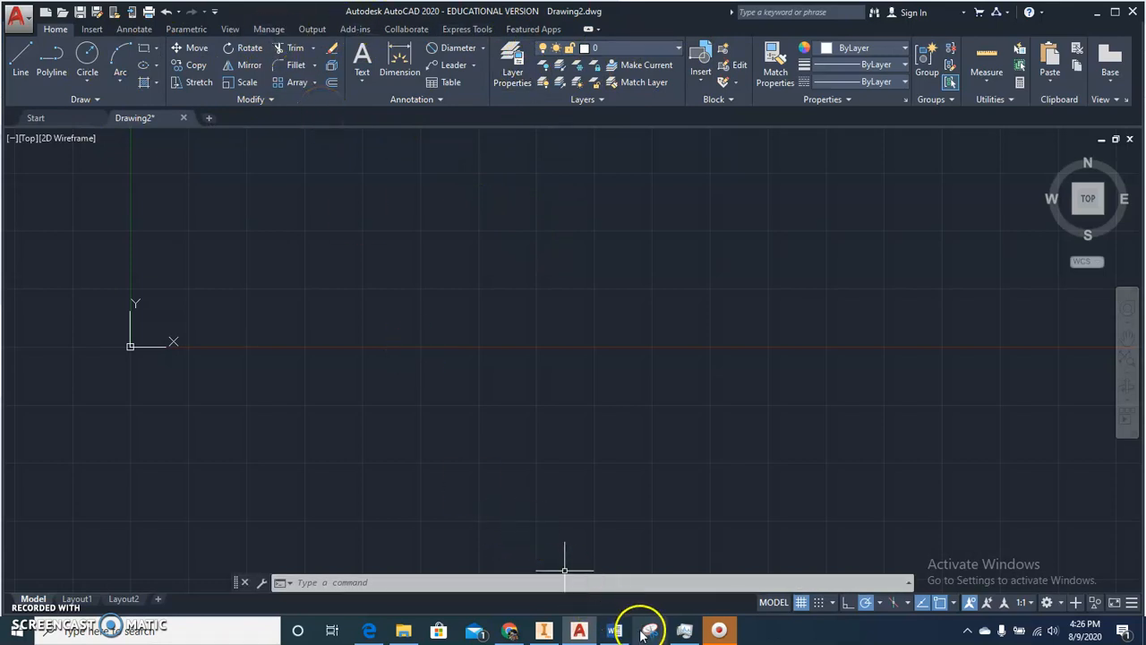
# Step: Switch to Chrome and review the worksheet question on the name and function of the pictured status bar
pyautogui.click(580, 631)
pyautogui.scroll(-2, 506, 416)
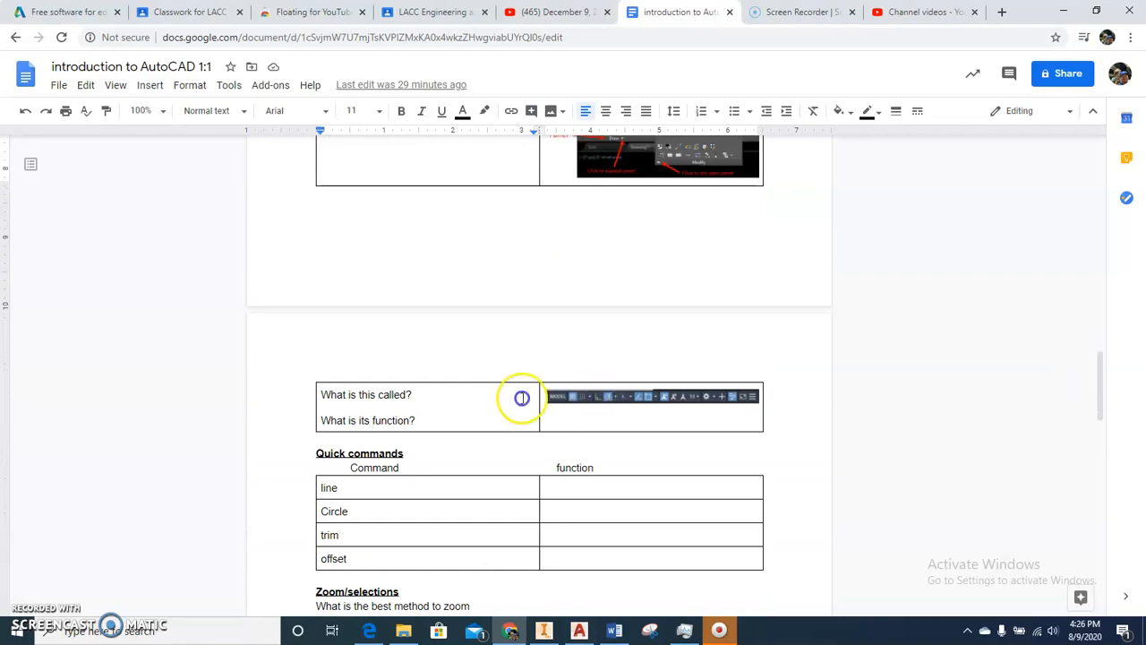
pyautogui.click(501, 396)
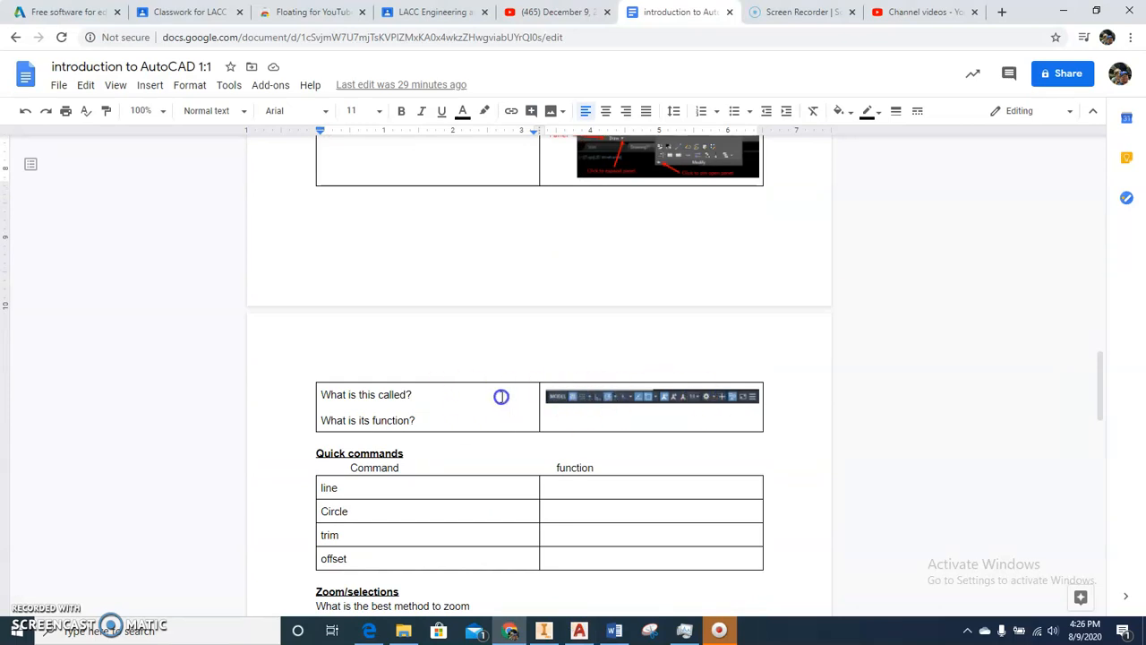
# Step: Switch to AutoCAD, turn off the drawing grid and inspect the neighbouring drafting toggles, including polar tracking
pyautogui.click(579, 630)
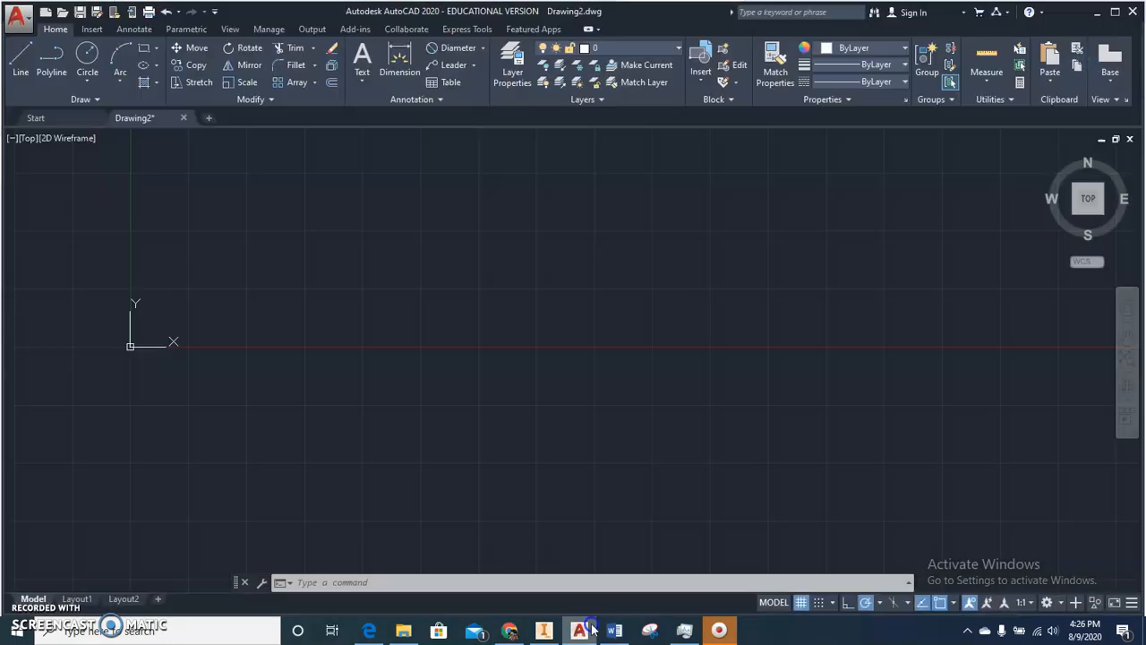
pyautogui.click(800, 603)
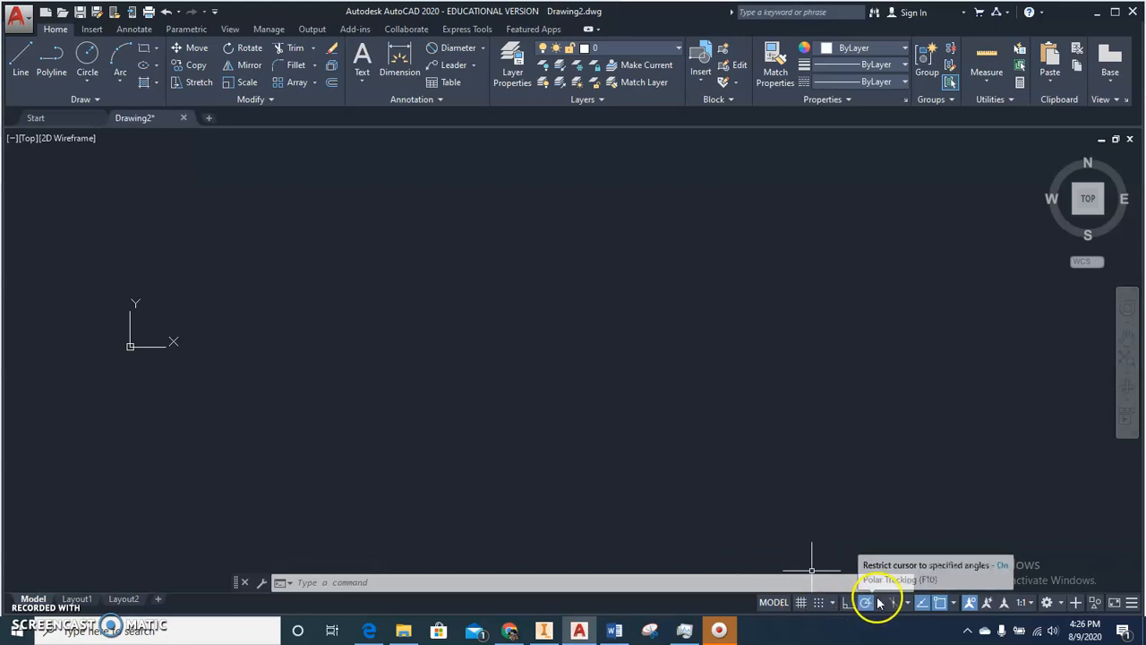
pyautogui.click(923, 606)
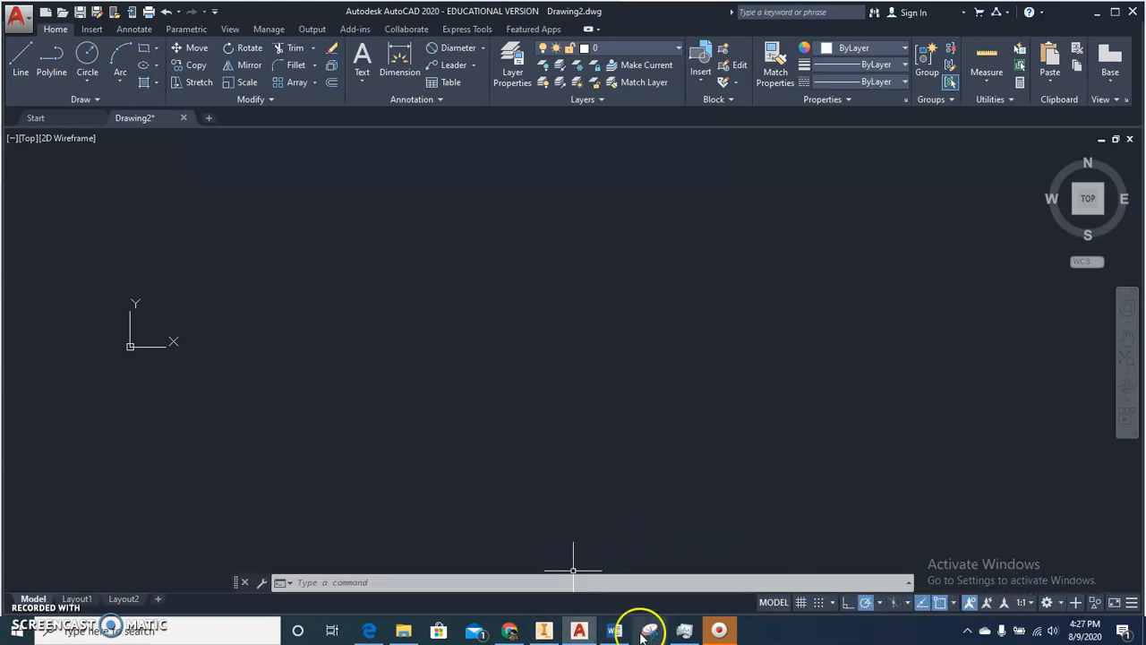
# Step: Switch to Chrome and fill in the Quick commands table with L for line, C for Circle, tr for trim and o for offset
pyautogui.click(520, 633)
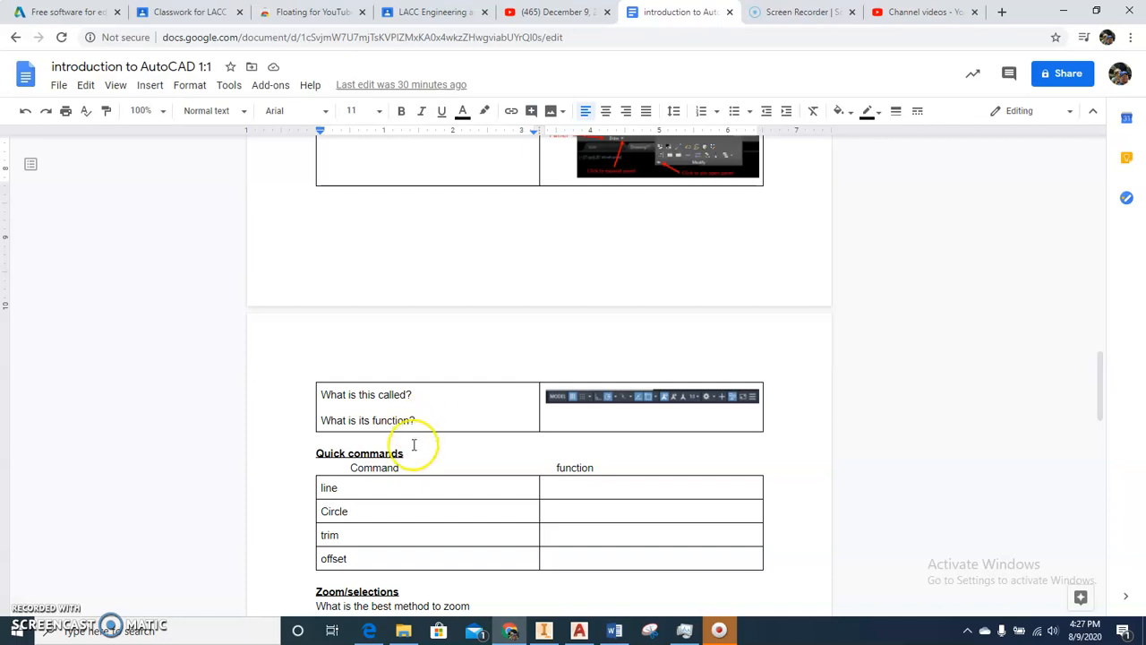
pyautogui.click(628, 490)
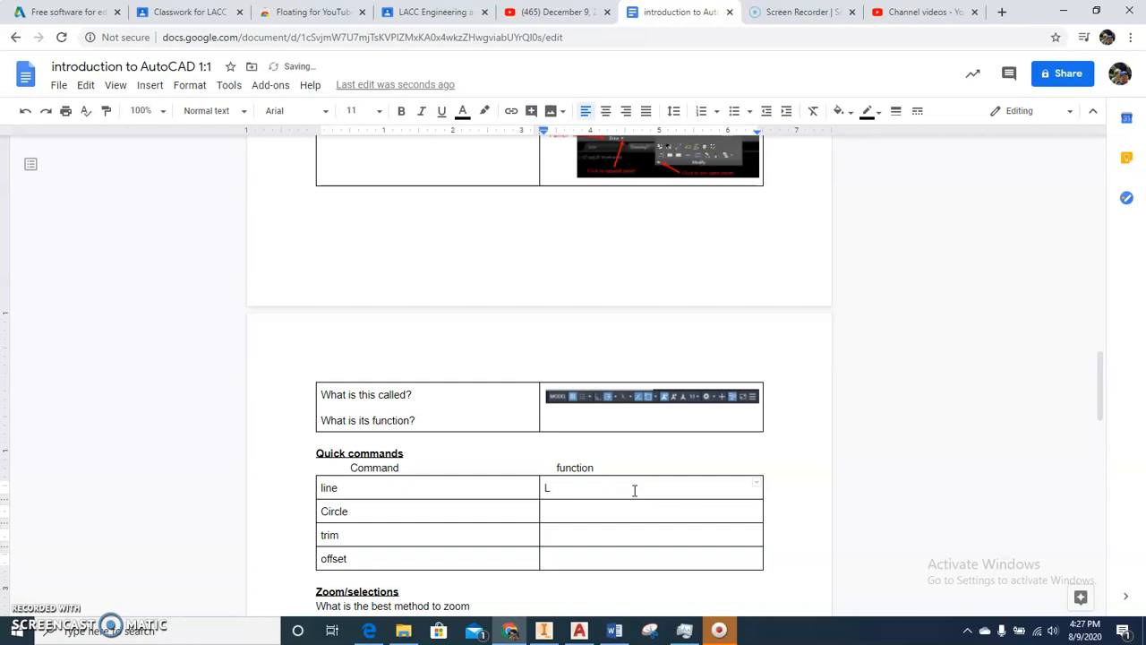
pyautogui.press('Tab')
pyautogui.press('Tab')
pyautogui.click(624, 533)
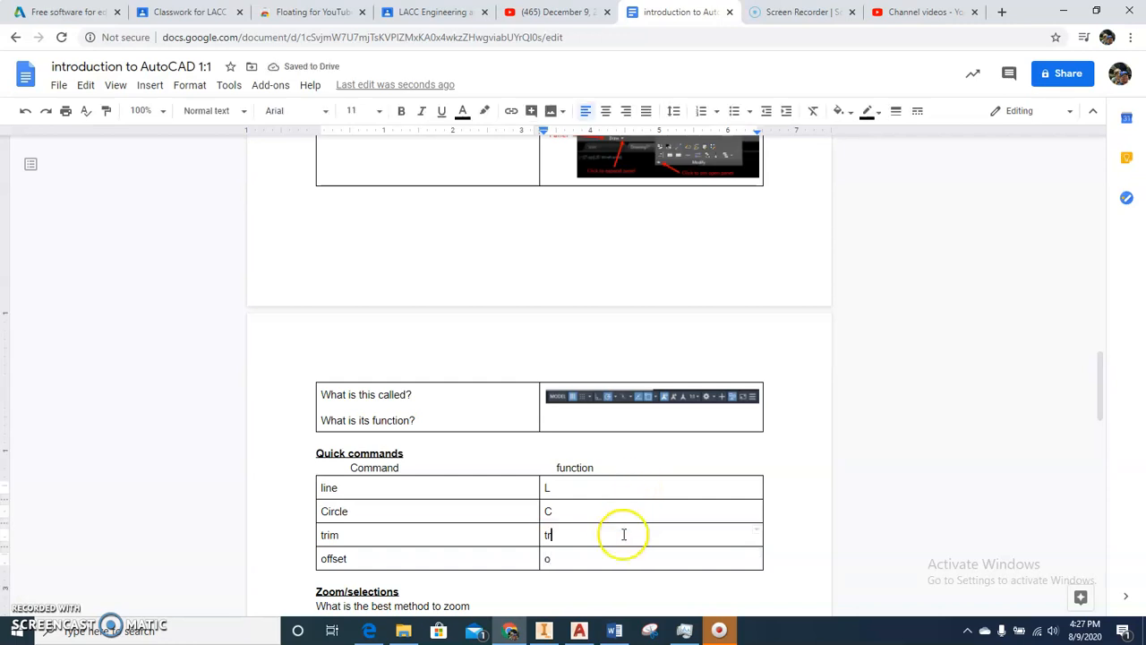
pyautogui.click(601, 561)
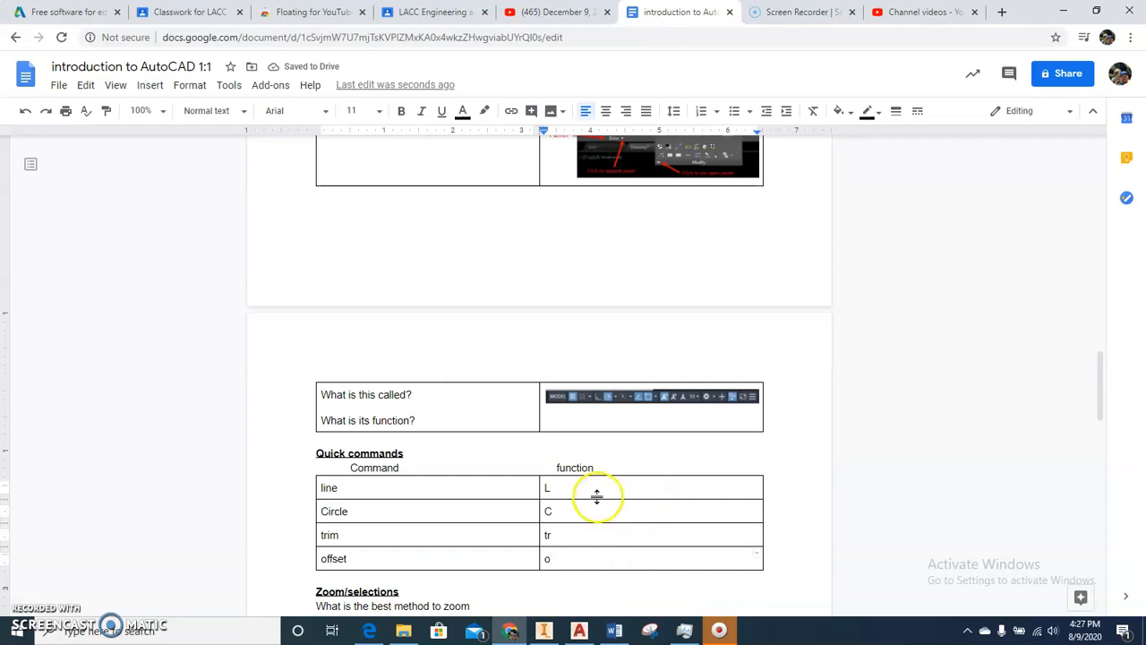
pyautogui.scroll(-3, 627, 551)
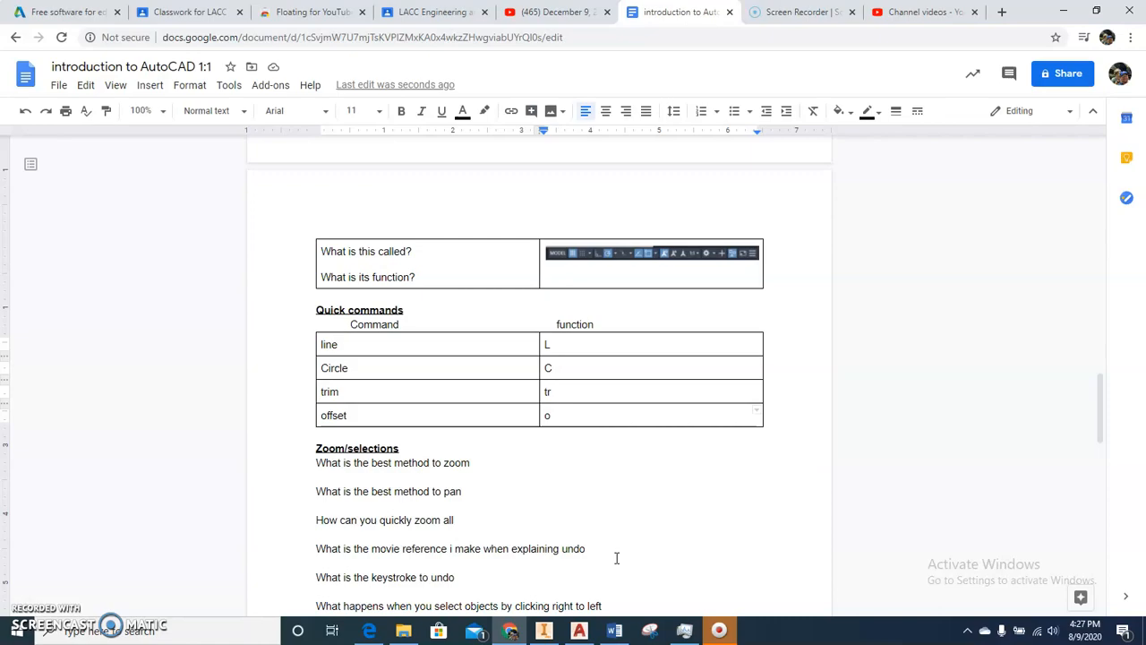
# Step: Switch to AutoCAD and draw six connected line segments, ending the chain on its second point to close a five-sided shape
pyautogui.click(579, 630)
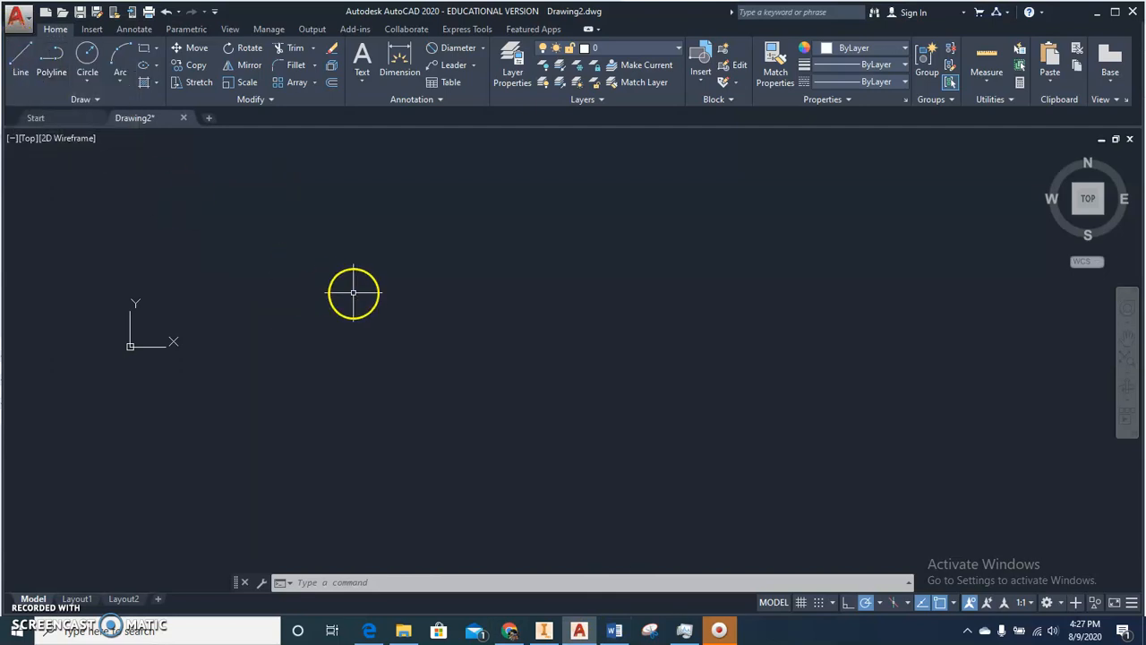
pyautogui.press('Return')
pyautogui.click(291, 306)
pyautogui.click(614, 287)
pyautogui.click(546, 354)
pyautogui.click(320, 395)
pyautogui.click(231, 312)
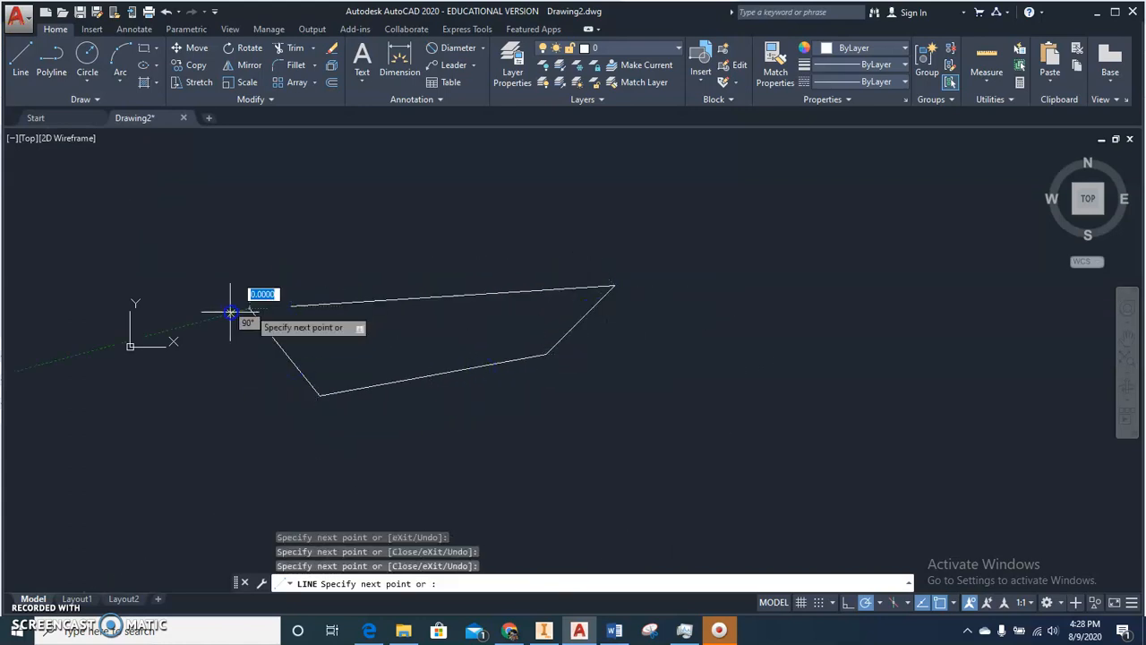
pyautogui.click(289, 204)
pyautogui.click(616, 287)
pyautogui.press('Escape')
pyautogui.press('Escape')
pyautogui.press('Escape')
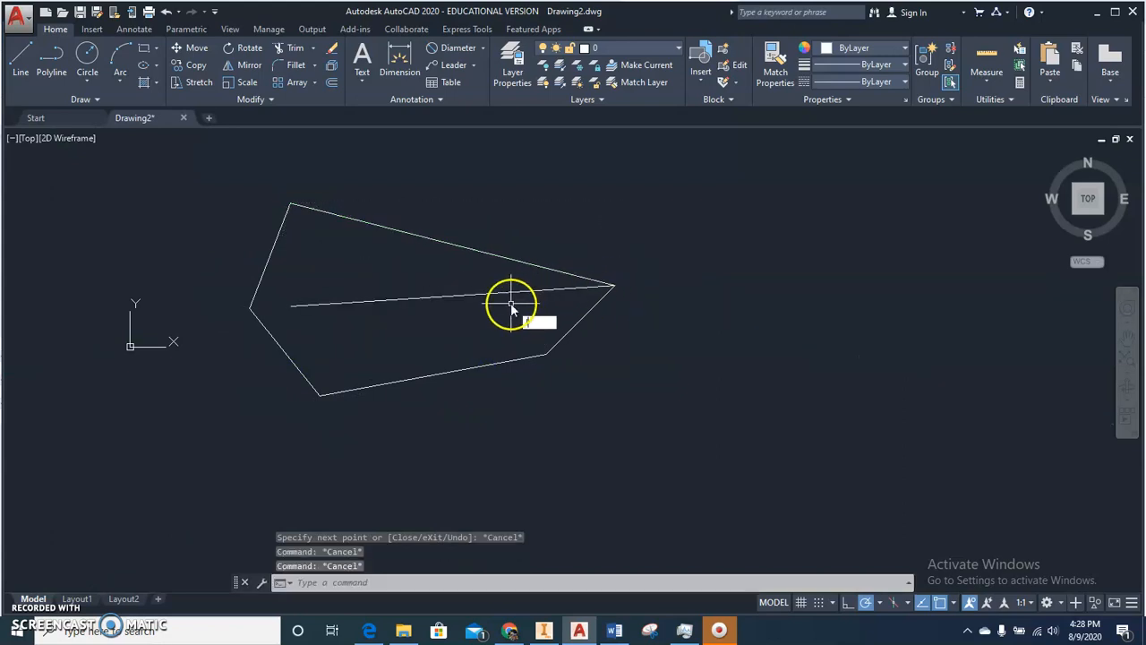
# Step: Draw an open two-segment line forming a peak beside the first shape, finishing the Line command with the Enter option
pyautogui.press('space')
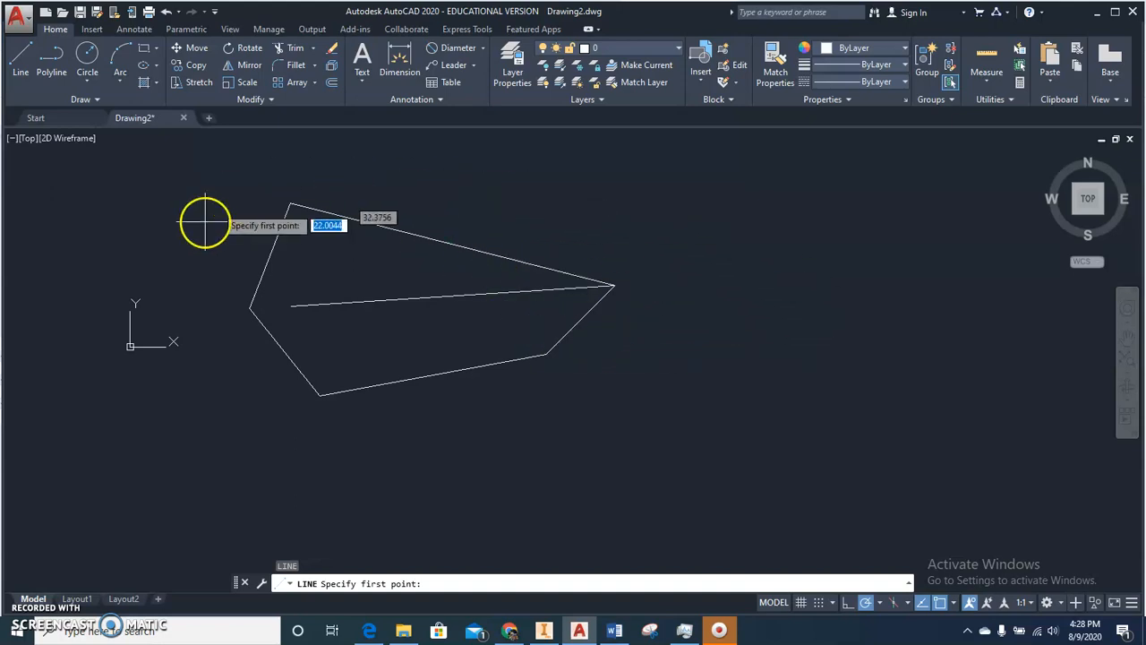
pyautogui.click(571, 409)
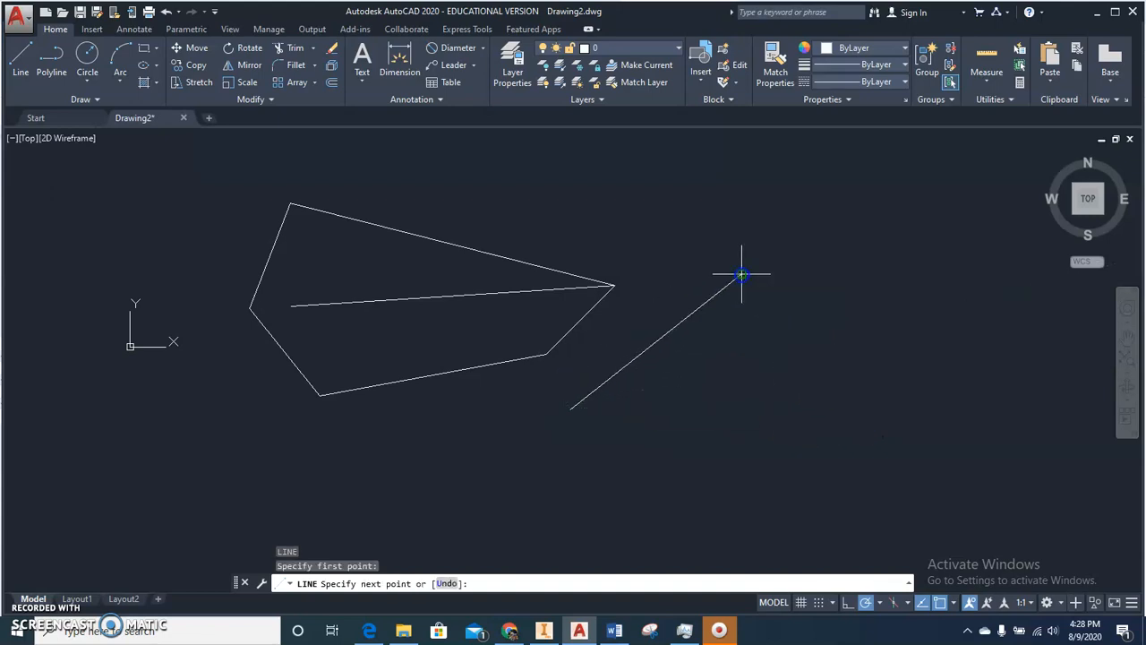
pyautogui.click(741, 276)
pyautogui.click(842, 333)
pyautogui.rightClick(842, 403)
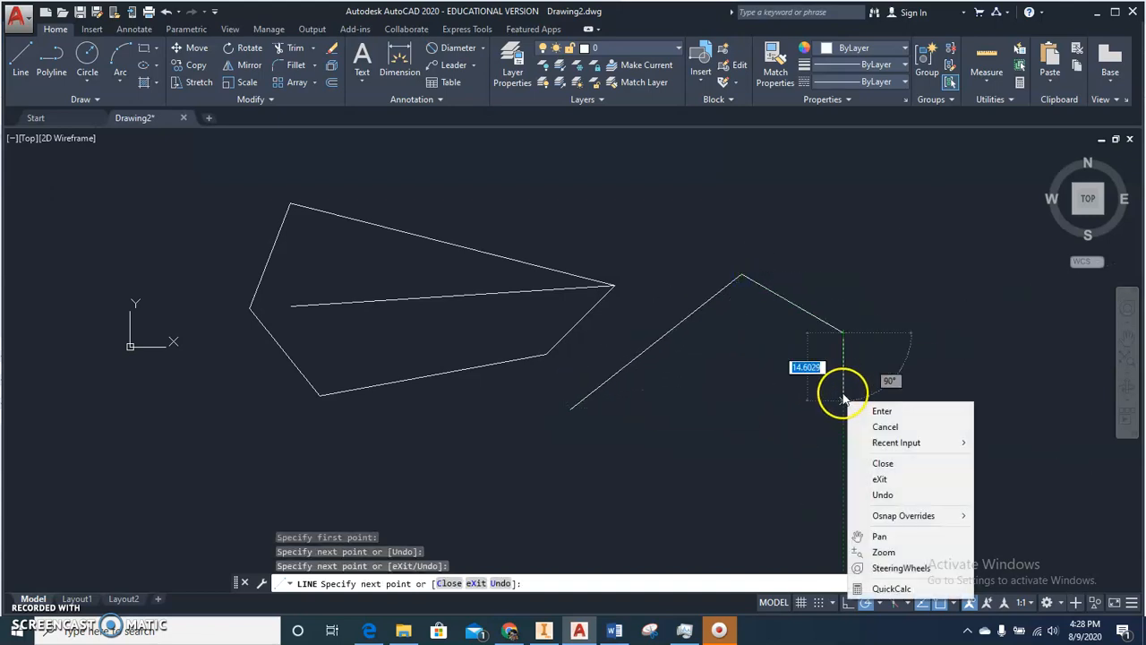
pyautogui.click(889, 411)
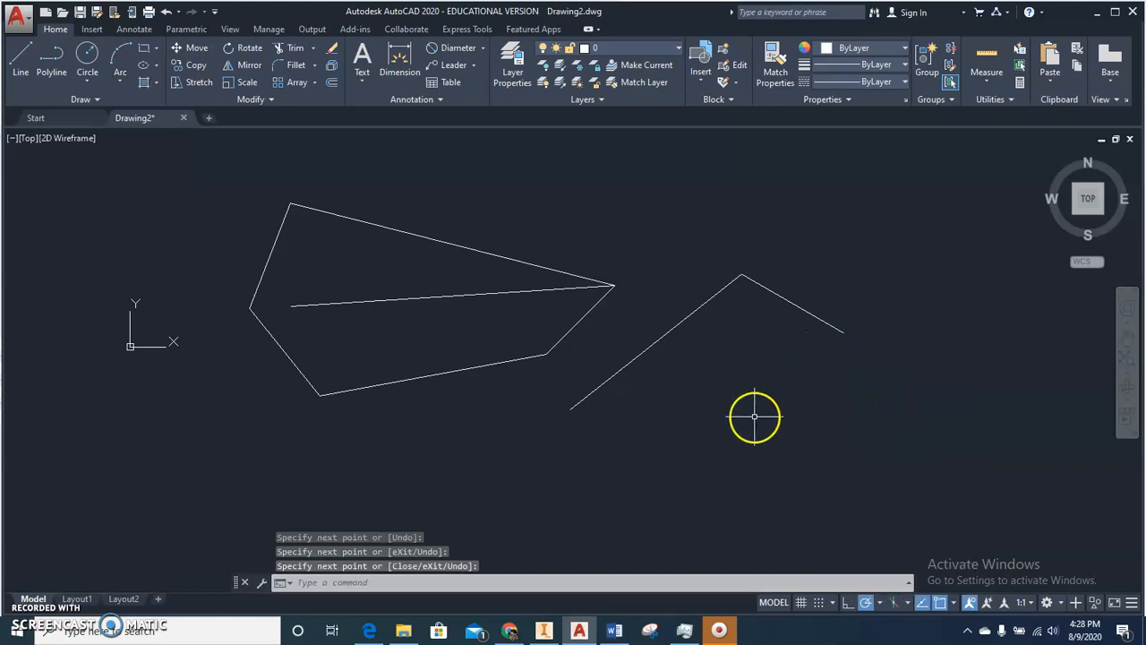
# Step: Repeat the Line command and draw a closed five-sided shape below the open two-segment line
pyautogui.press('Return')
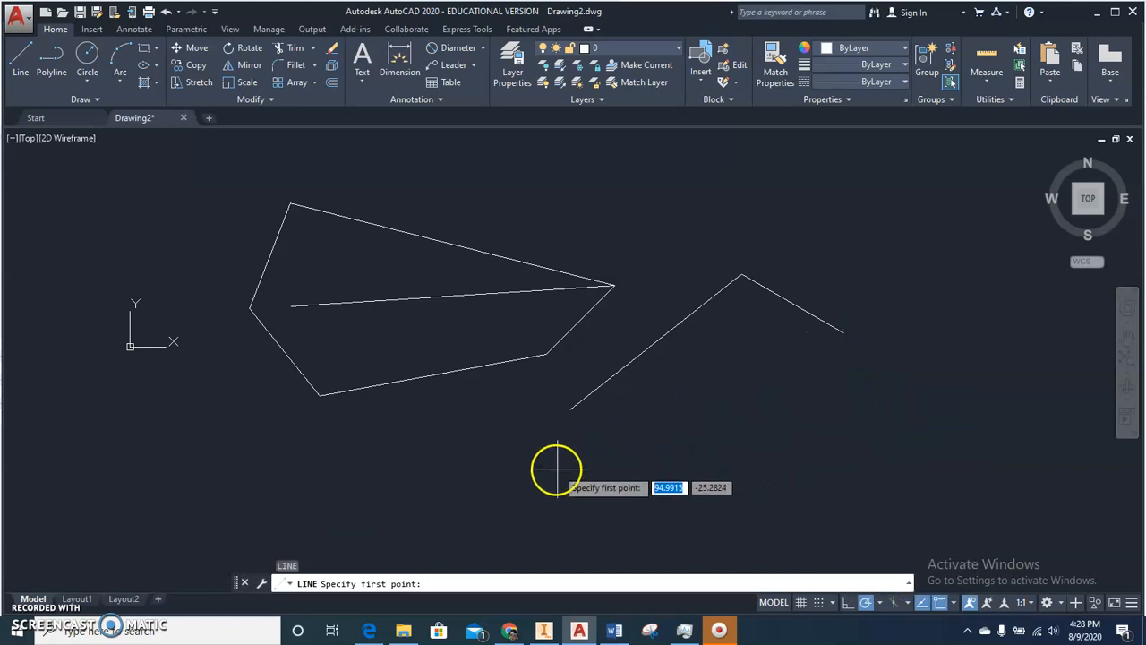
pyautogui.click(504, 491)
pyautogui.click(717, 402)
pyautogui.click(839, 436)
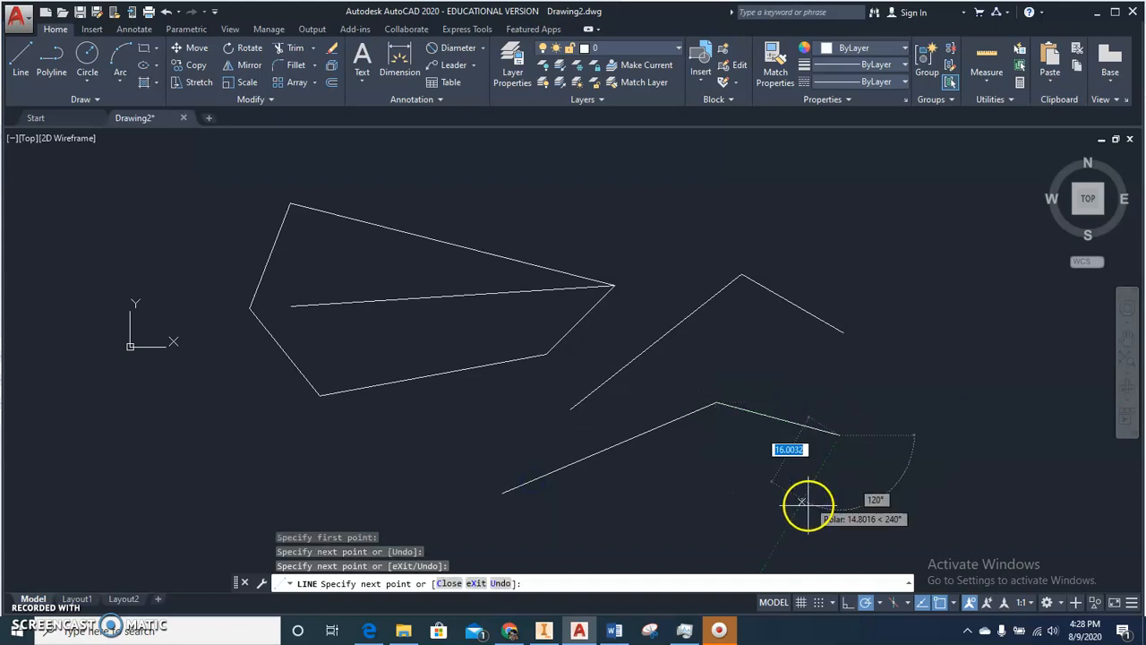
pyautogui.click(804, 501)
pyautogui.click(502, 492)
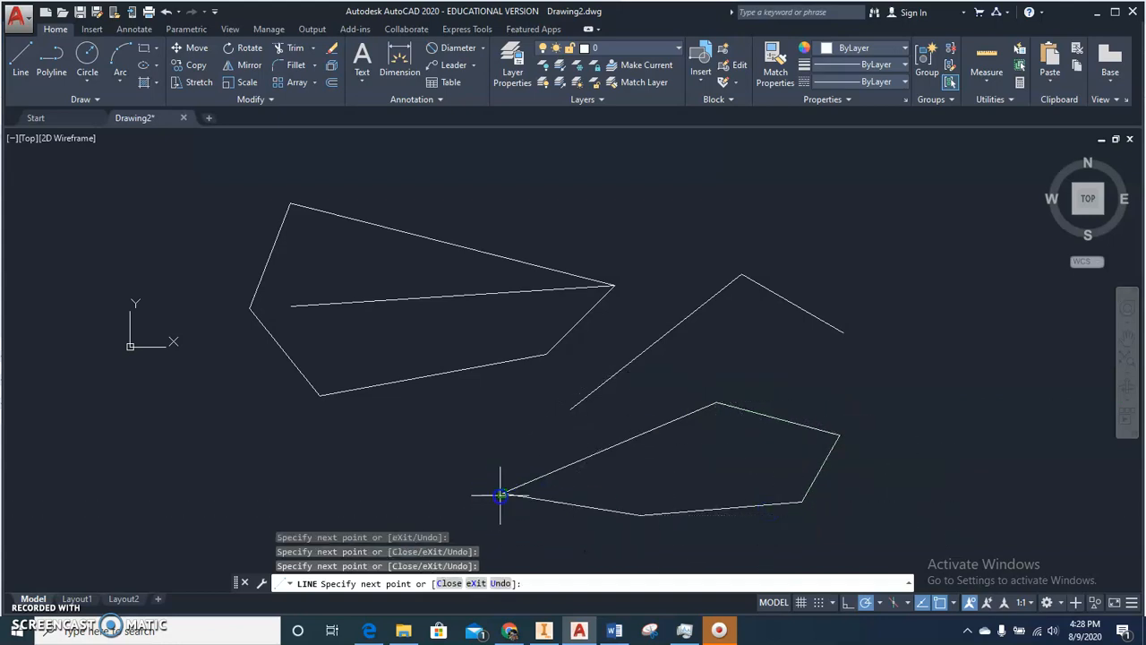
pyautogui.press('Return')
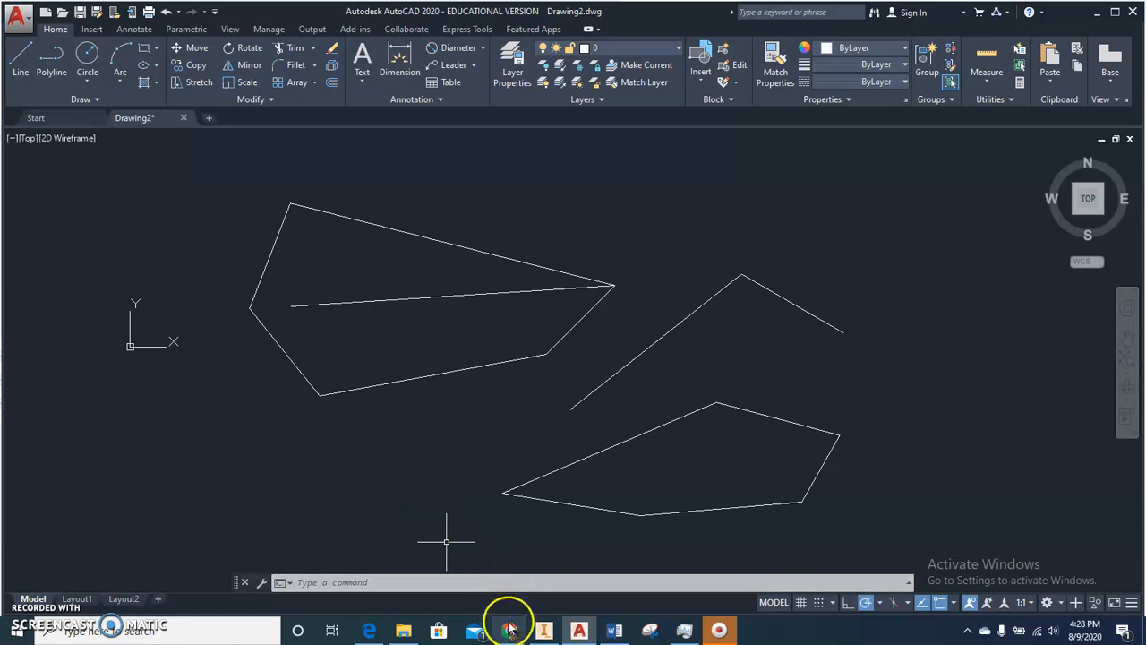
# Step: Switch to Chrome and add the question "What happens when you press enter or spacebar?" above the Zoom/selections heading
pyautogui.click(508, 629)
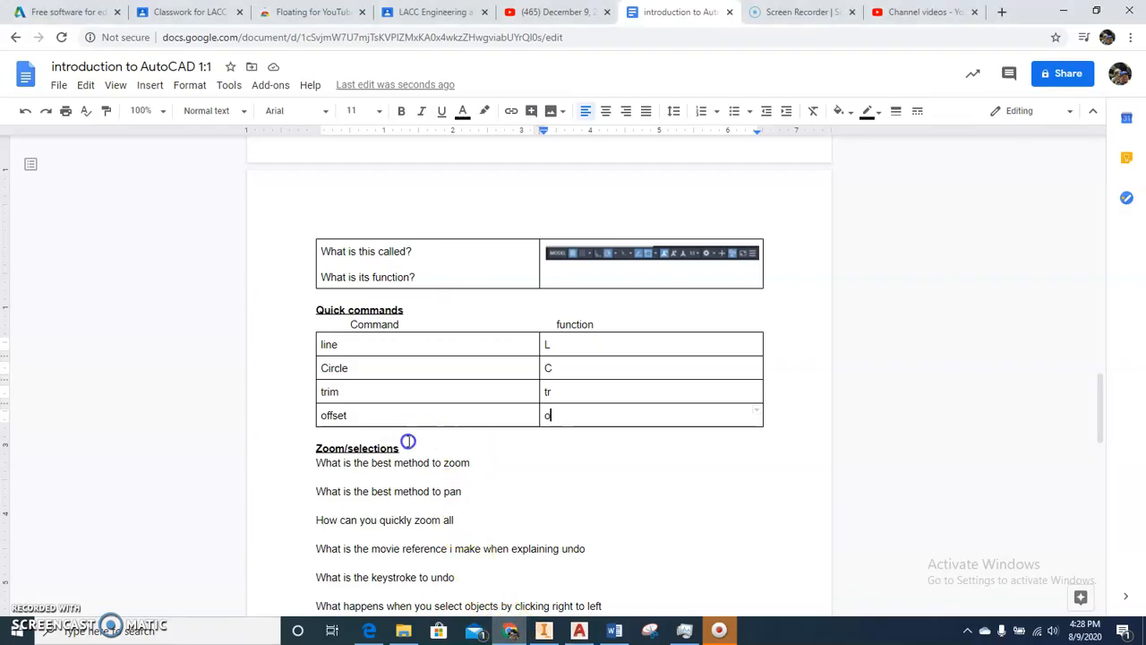
pyautogui.click(407, 441)
pyautogui.press('Return')
pyautogui.press('Up')
pyautogui.write('W')
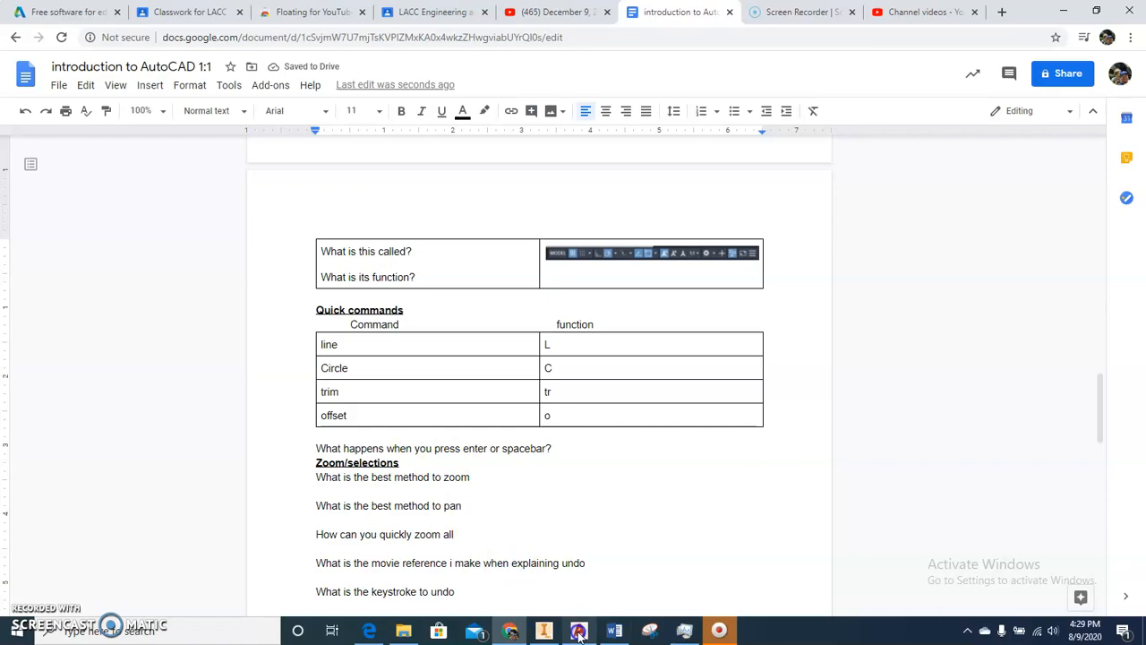
# Step: Switch to AutoCAD, try a line from the lower polygon's leftmost corner, repeatedly end and restart the Line command, and cancel it
pyautogui.click(578, 632)
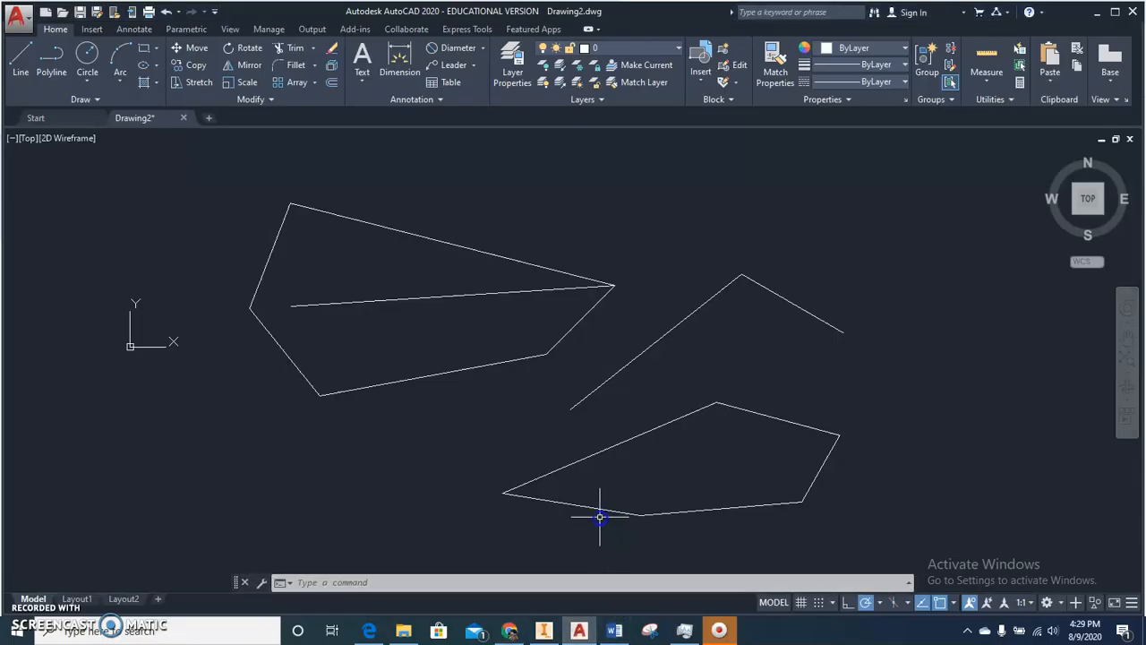
pyautogui.write('l')
pyautogui.press('Return')
pyautogui.click(503, 493)
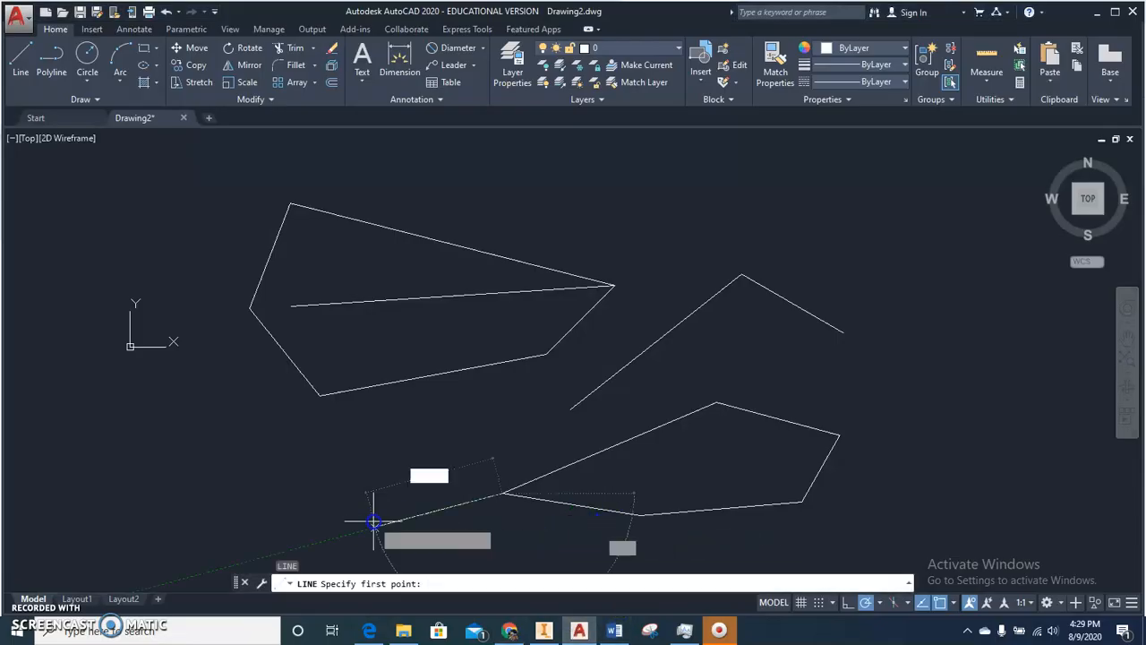
pyautogui.rightClick(374, 520)
pyautogui.rightClick(377, 508)
pyautogui.rightClick(380, 506)
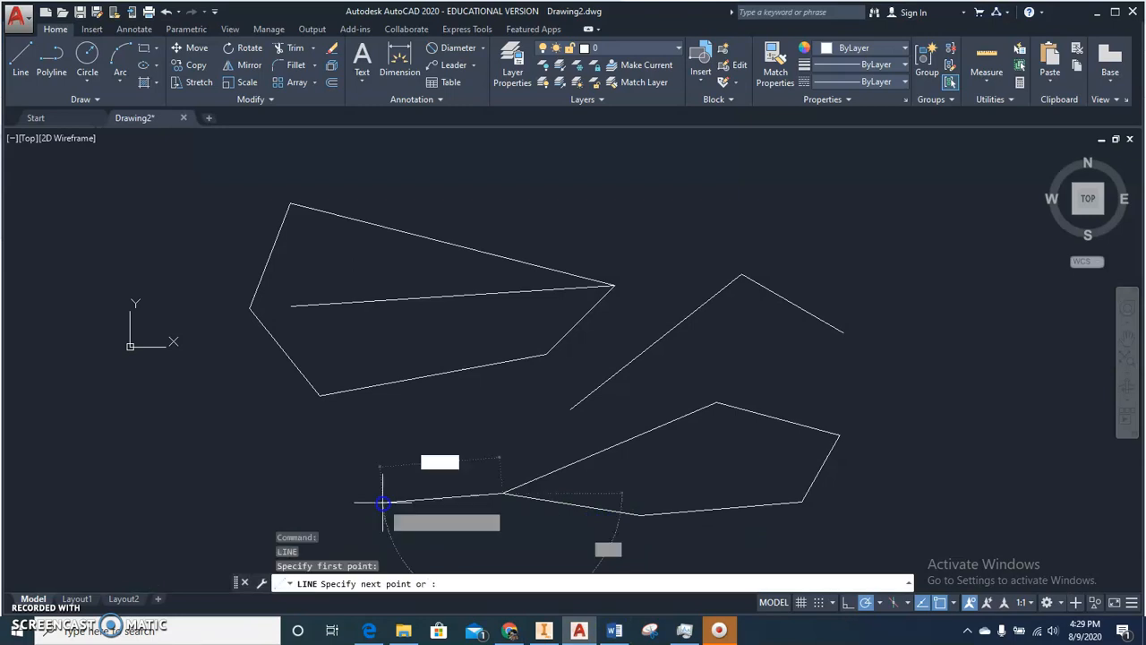
pyautogui.rightClick(384, 504)
pyautogui.rightClick(383, 503)
pyautogui.rightClick(384, 503)
pyautogui.rightClick(384, 504)
pyautogui.rightClick(384, 498)
pyautogui.rightClick(384, 494)
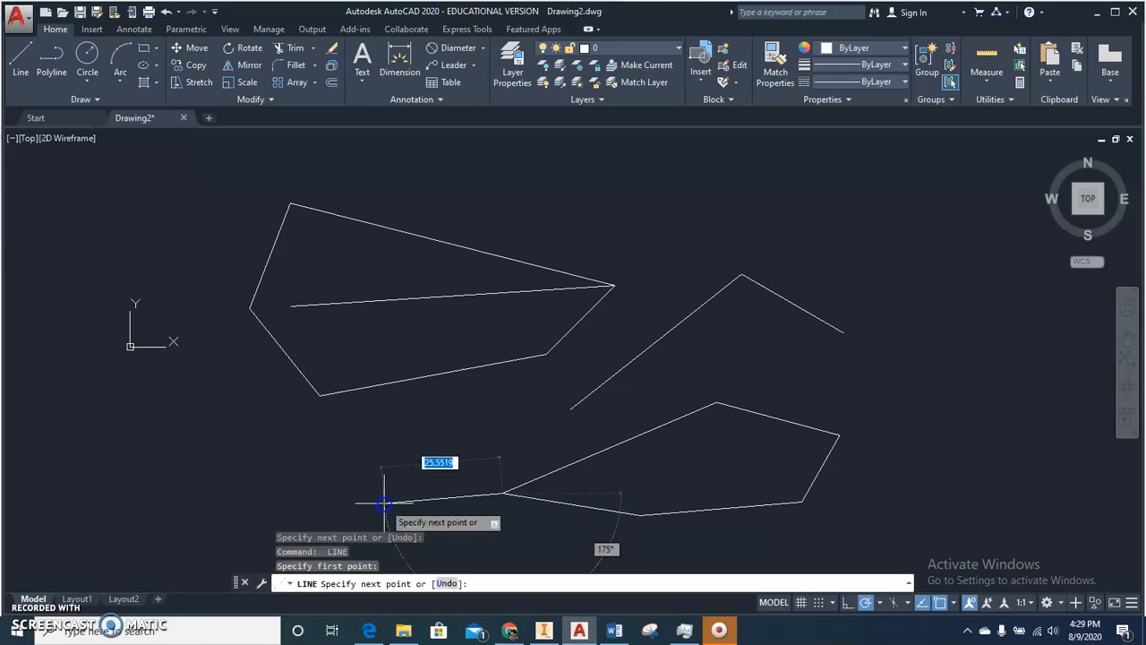
pyautogui.rightClick(384, 494)
pyautogui.rightClick(428, 427)
pyautogui.rightClick(428, 427)
pyautogui.rightClick(428, 427)
pyautogui.rightClick(432, 426)
pyautogui.rightClick(434, 426)
pyautogui.rightClick(434, 427)
pyautogui.rightClick(434, 427)
pyautogui.rightClick(434, 427)
pyautogui.rightClick(434, 428)
pyautogui.rightClick(434, 428)
pyautogui.rightClick(435, 428)
pyautogui.rightClick(434, 428)
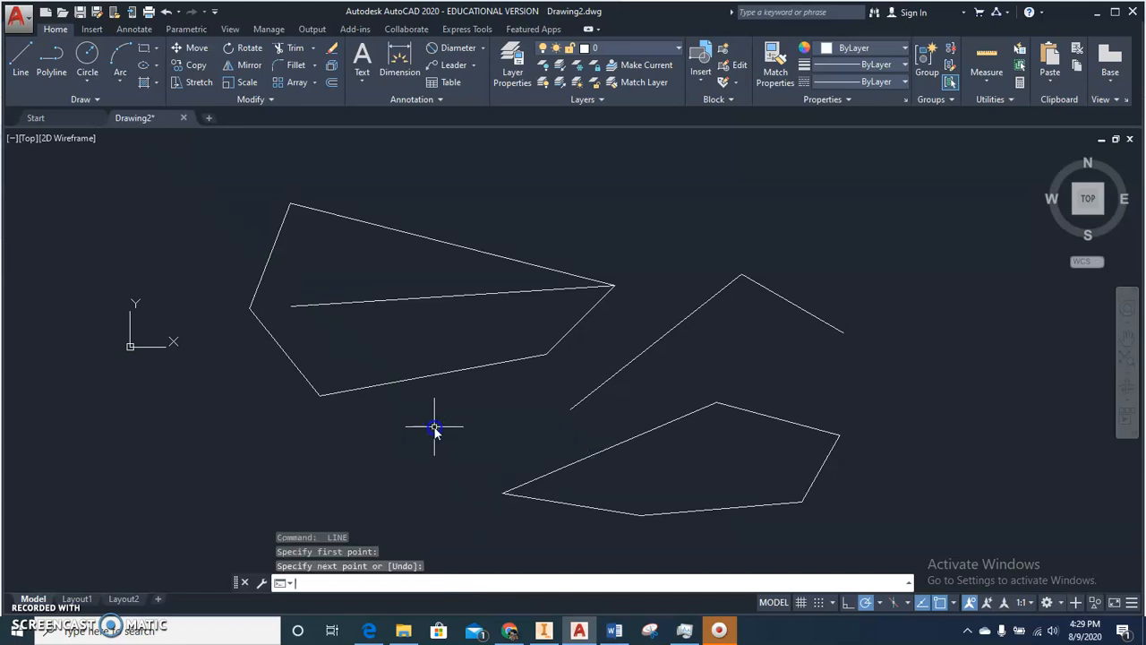
pyautogui.press('Escape')
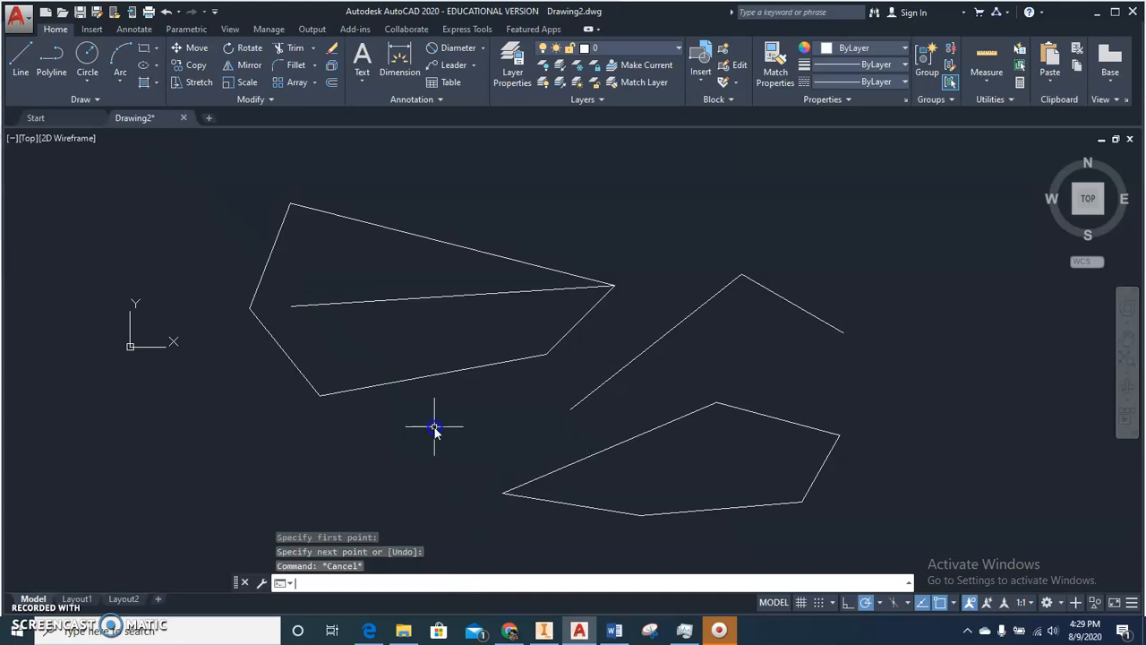
pyautogui.press('Escape')
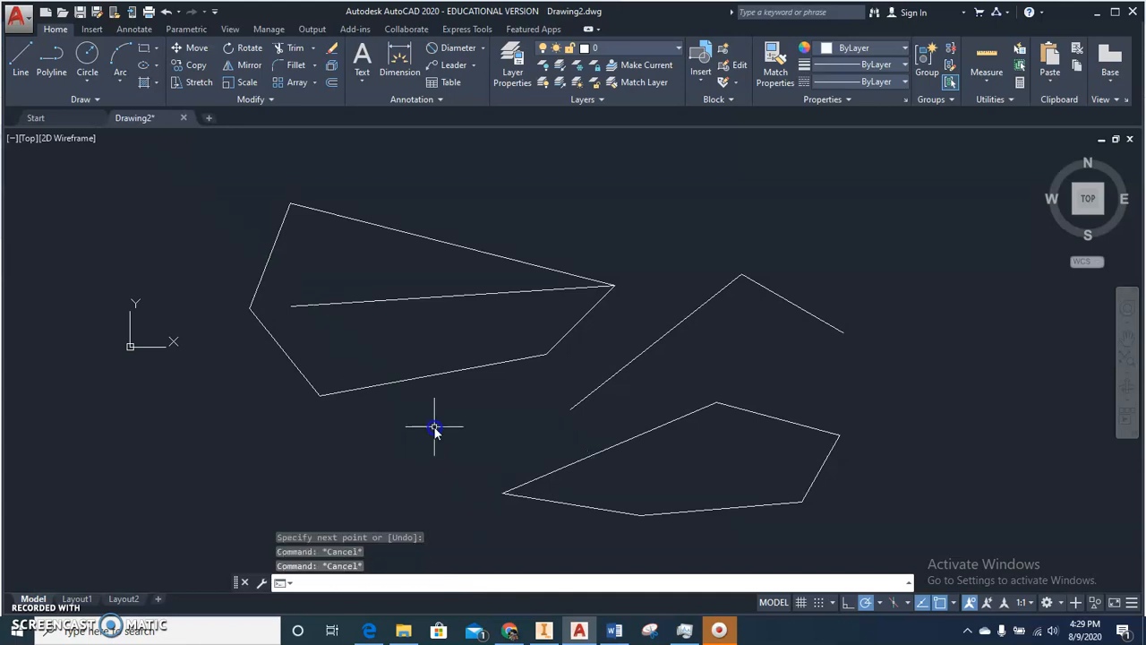
# Step: Draw two center-radius circles over the first polygon, one about 46.5 in radius around it and a smaller one overlapping its lower part
pyautogui.click(87, 54)
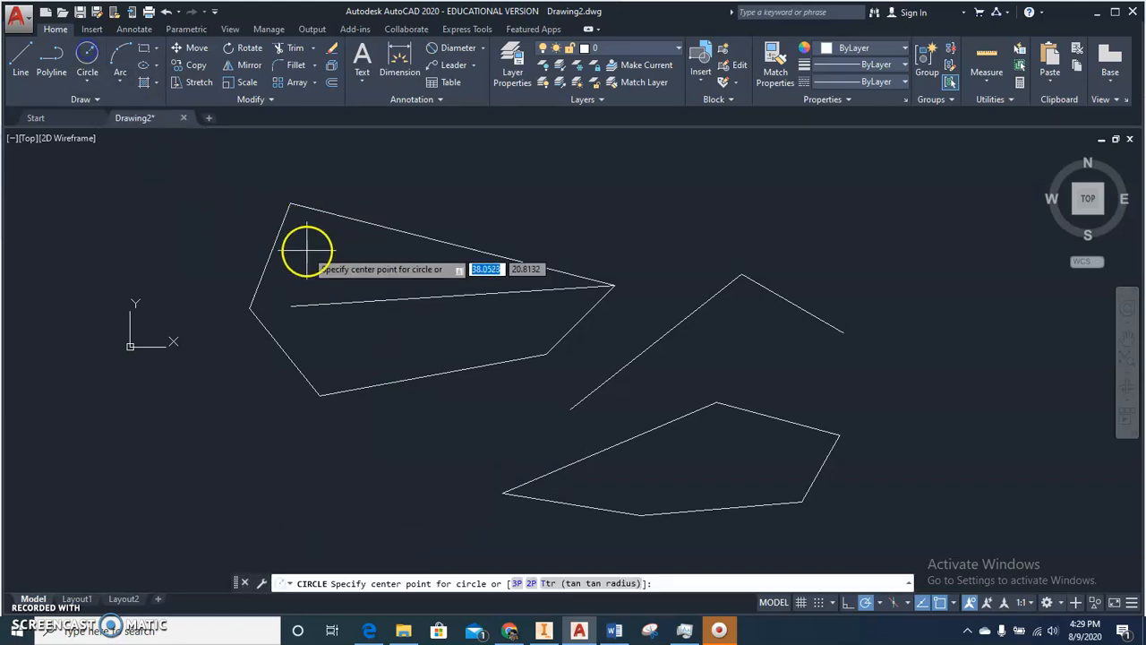
pyautogui.click(409, 350)
pyautogui.click(558, 197)
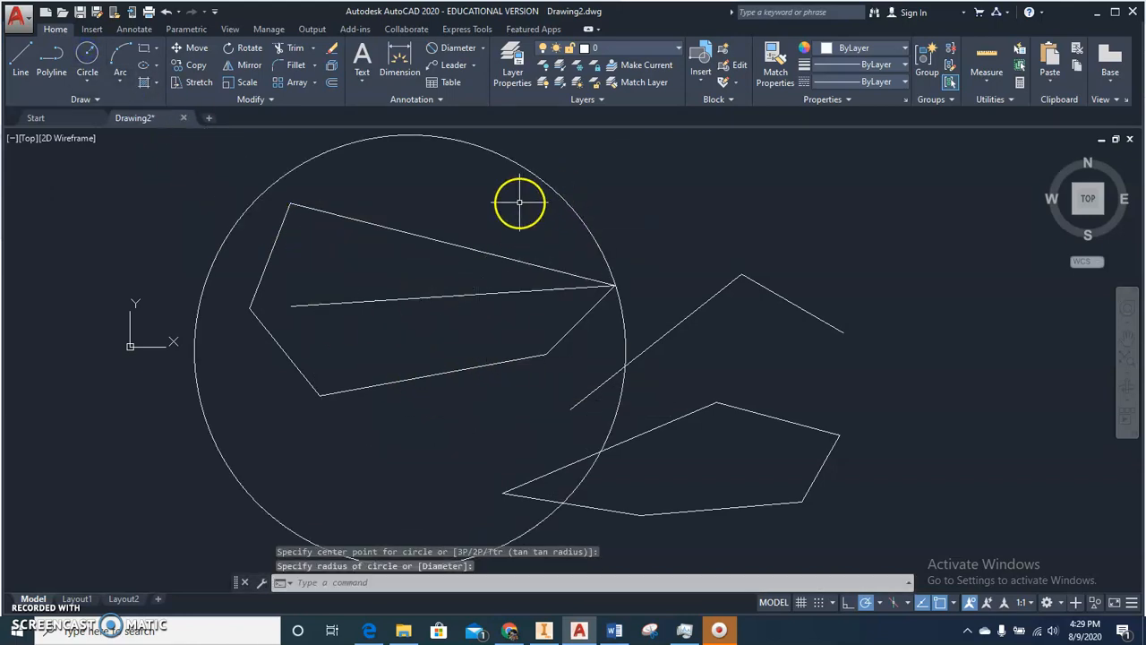
pyautogui.click(94, 56)
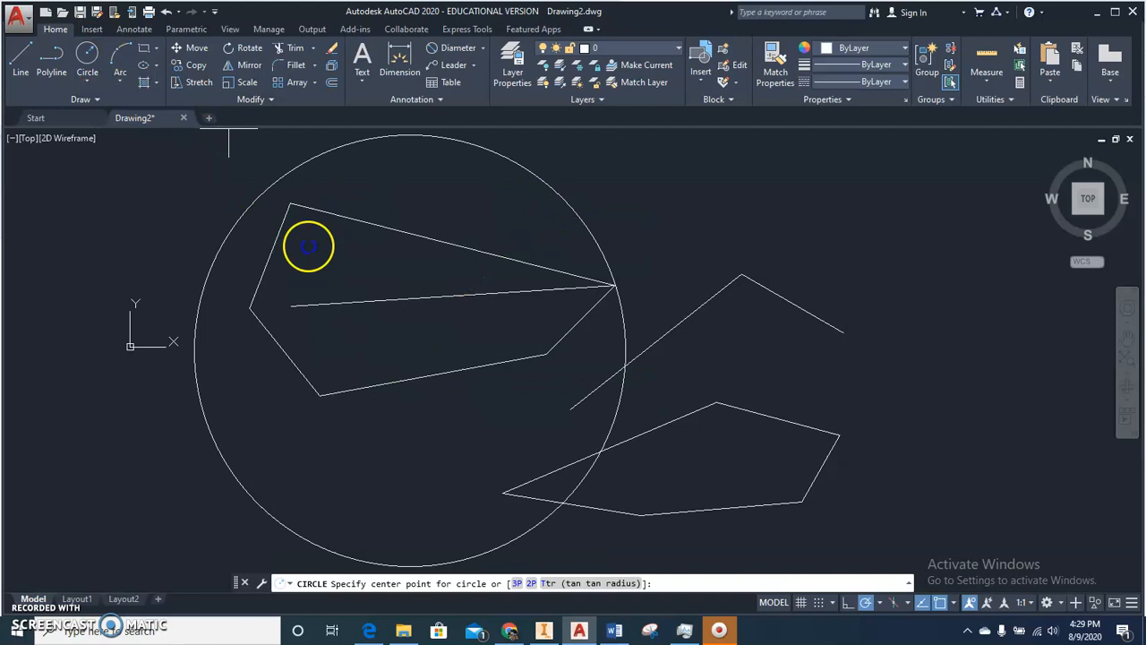
pyautogui.click(436, 418)
pyautogui.click(429, 287)
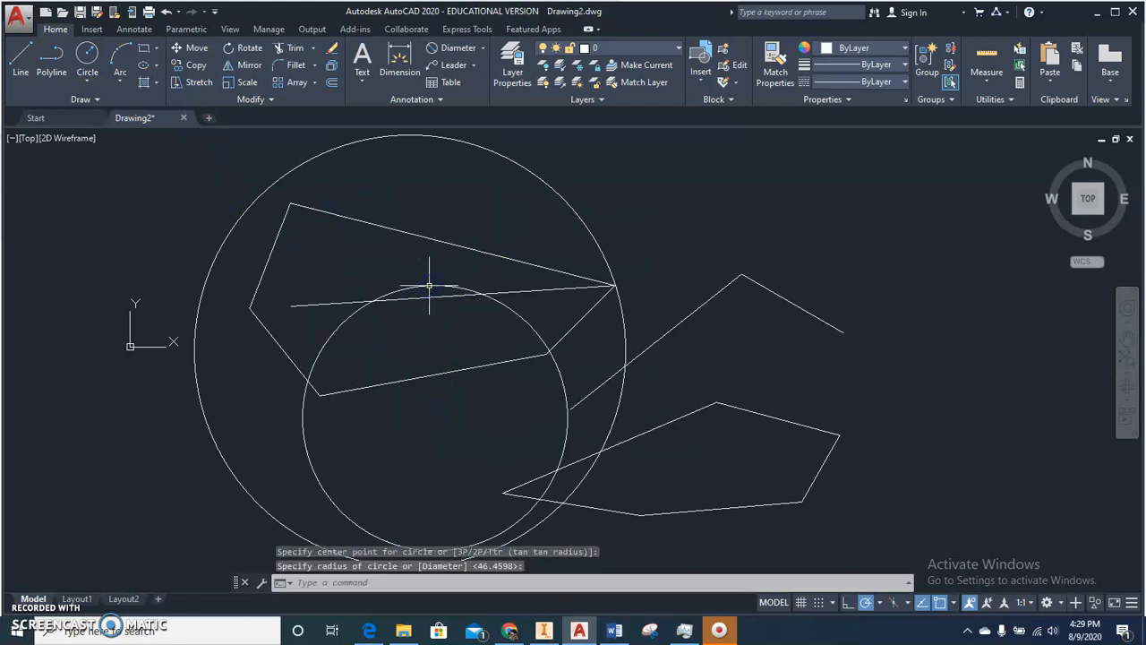
# Step: Draw a 2-Point circle about 43 in diameter across the upper edge of the large circle
pyautogui.click(90, 54)
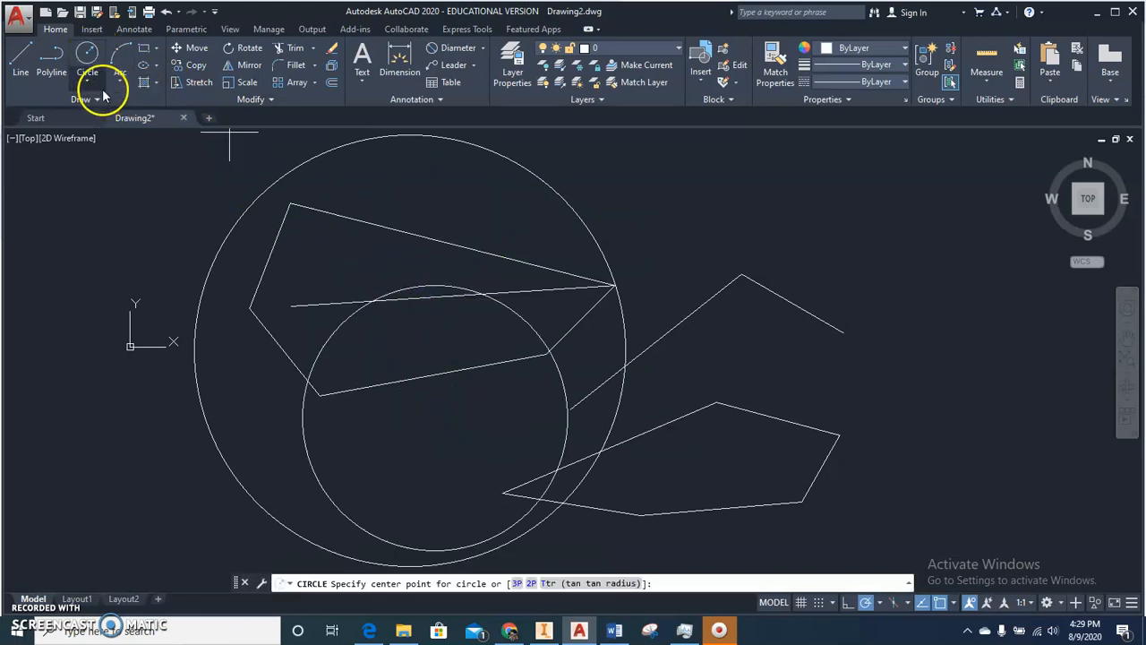
pyautogui.click(91, 83)
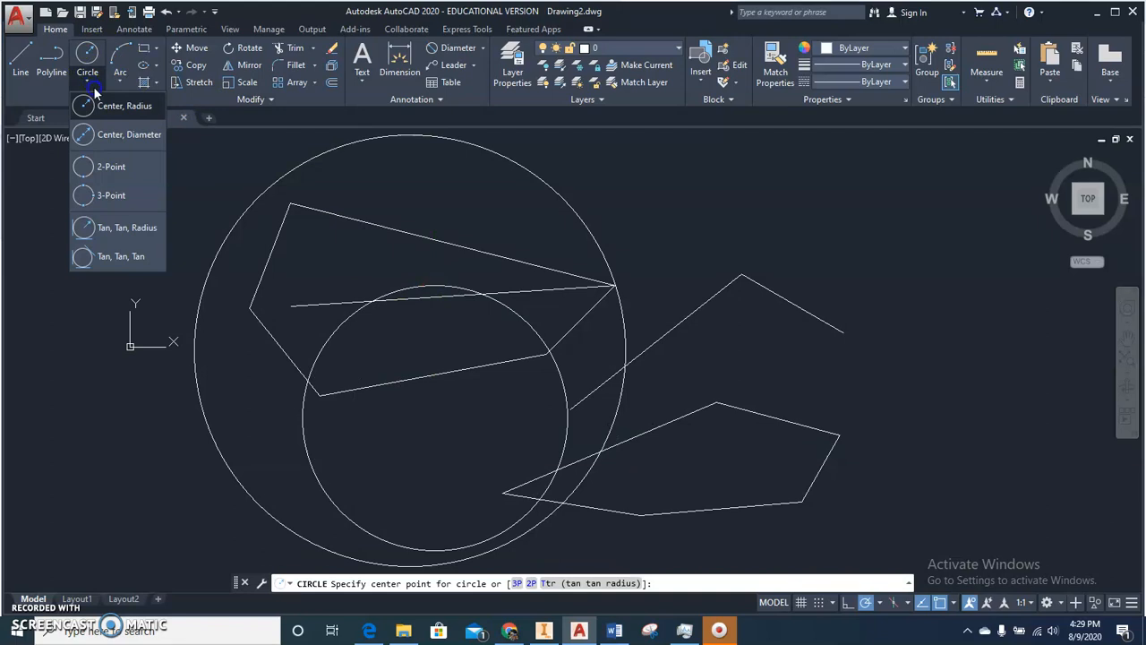
pyautogui.click(111, 167)
pyautogui.click(444, 197)
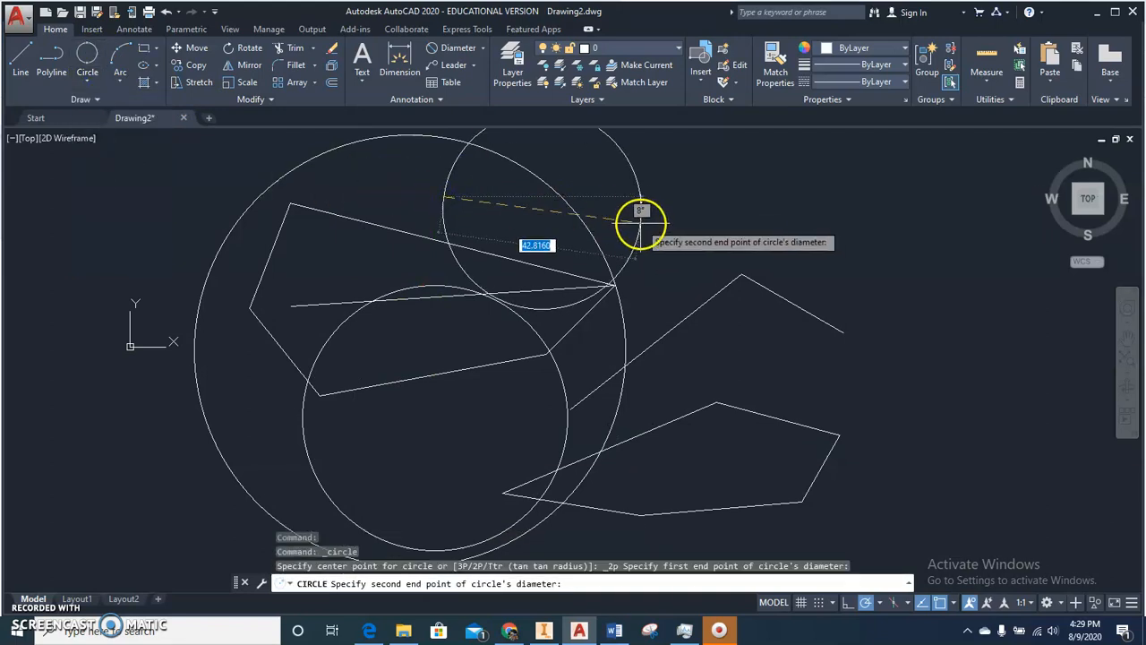
pyautogui.click(641, 211)
# Step: Draw a 3-Point circle through the start, peak and end points of the open two-segment line
pyautogui.click(90, 80)
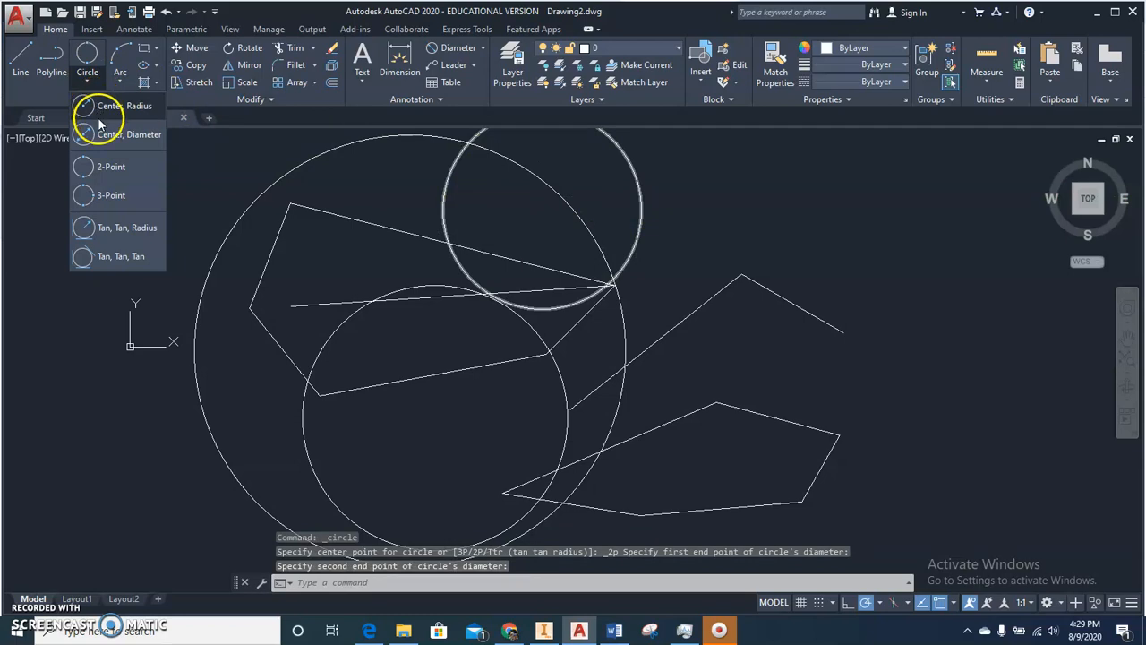
pyautogui.click(107, 189)
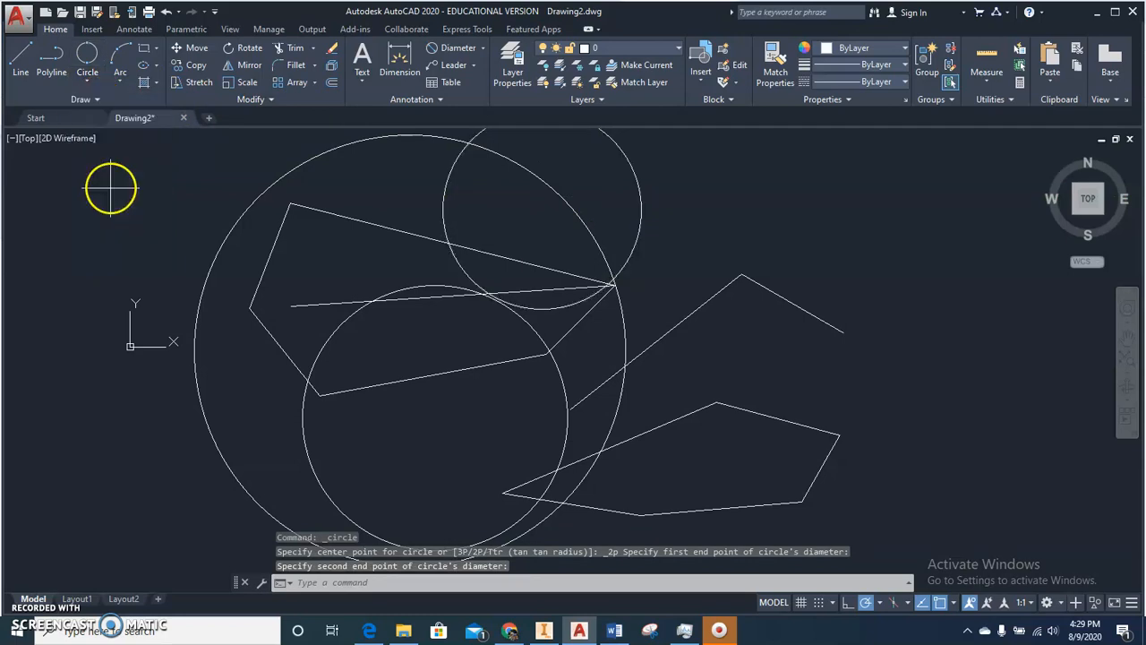
pyautogui.click(570, 408)
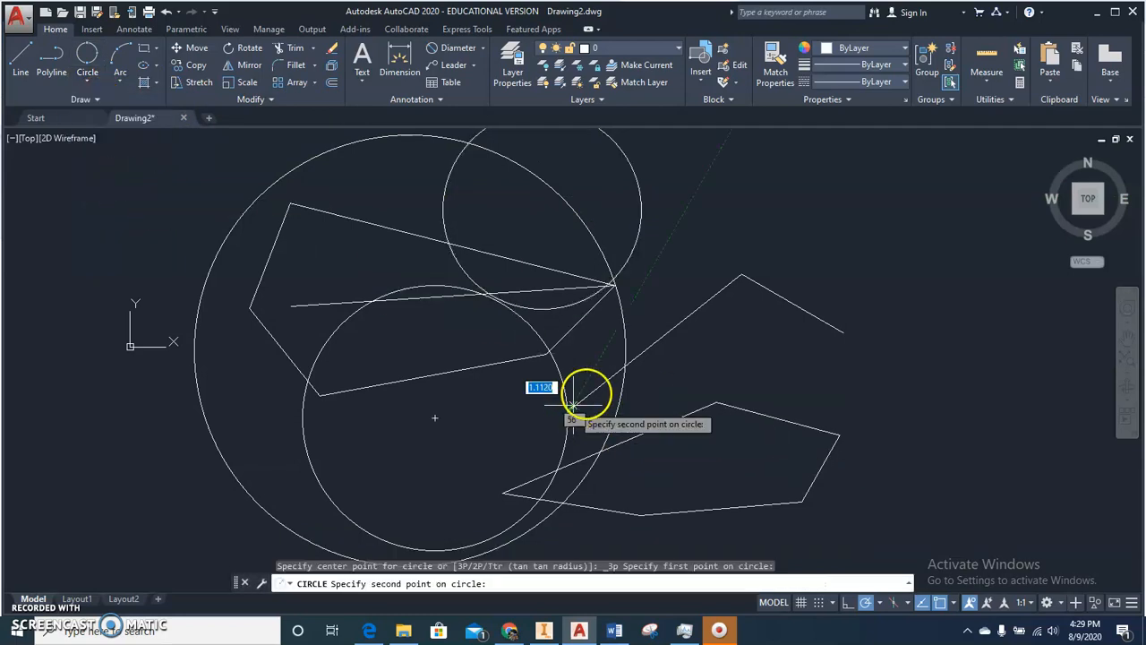
pyautogui.click(741, 274)
pyautogui.click(843, 331)
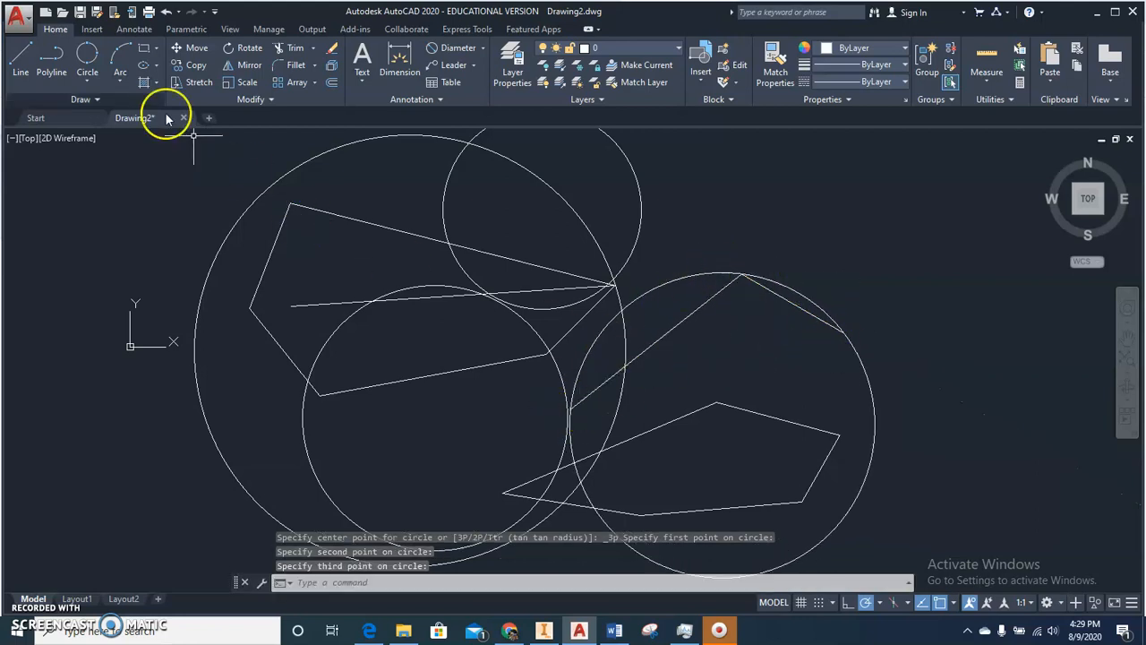
# Step: Draw a small Tan, Tan, Tan circle tangent to the 2-Point circle, the large circle and the 3-Point circle
pyautogui.click(87, 80)
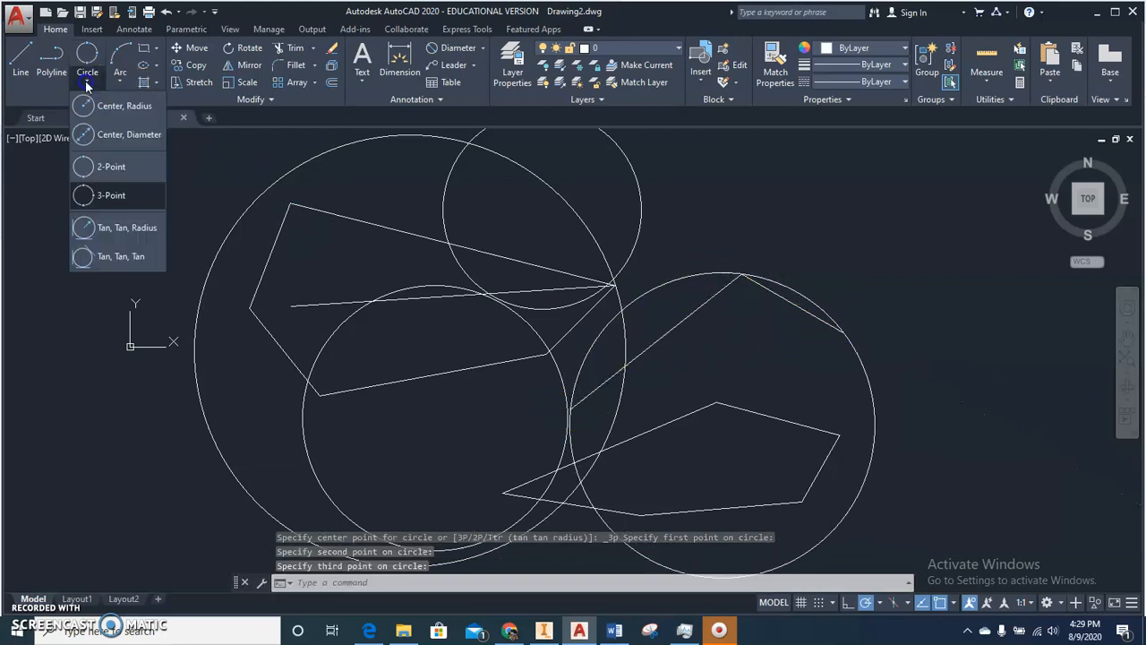
pyautogui.click(126, 257)
pyautogui.click(639, 233)
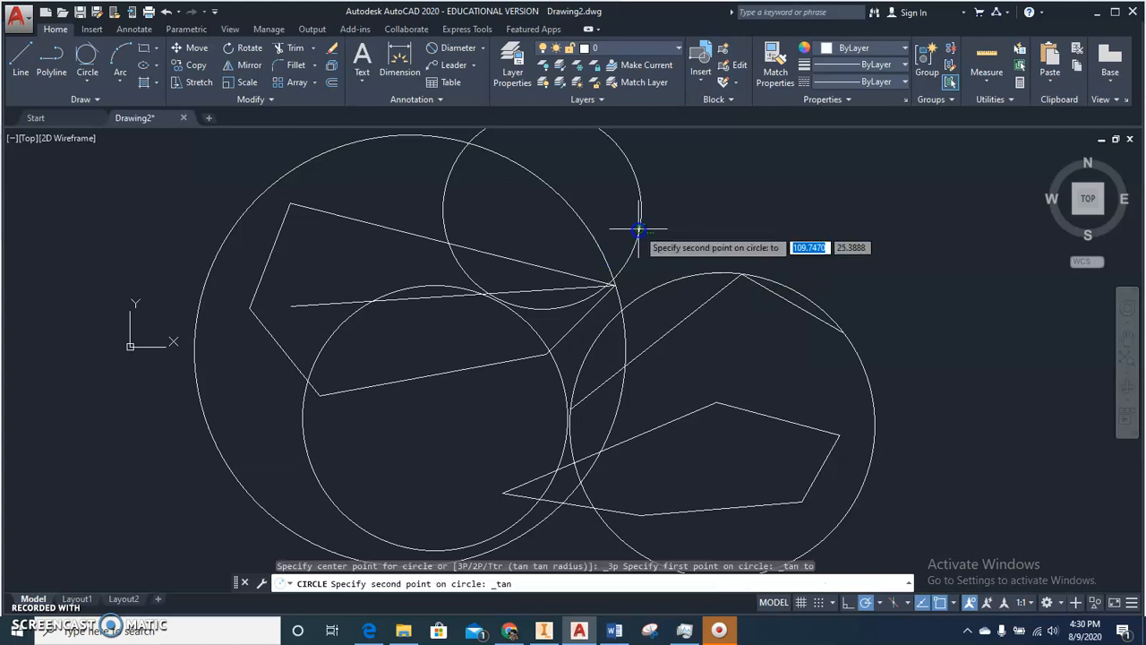
pyautogui.click(617, 287)
pyautogui.click(645, 288)
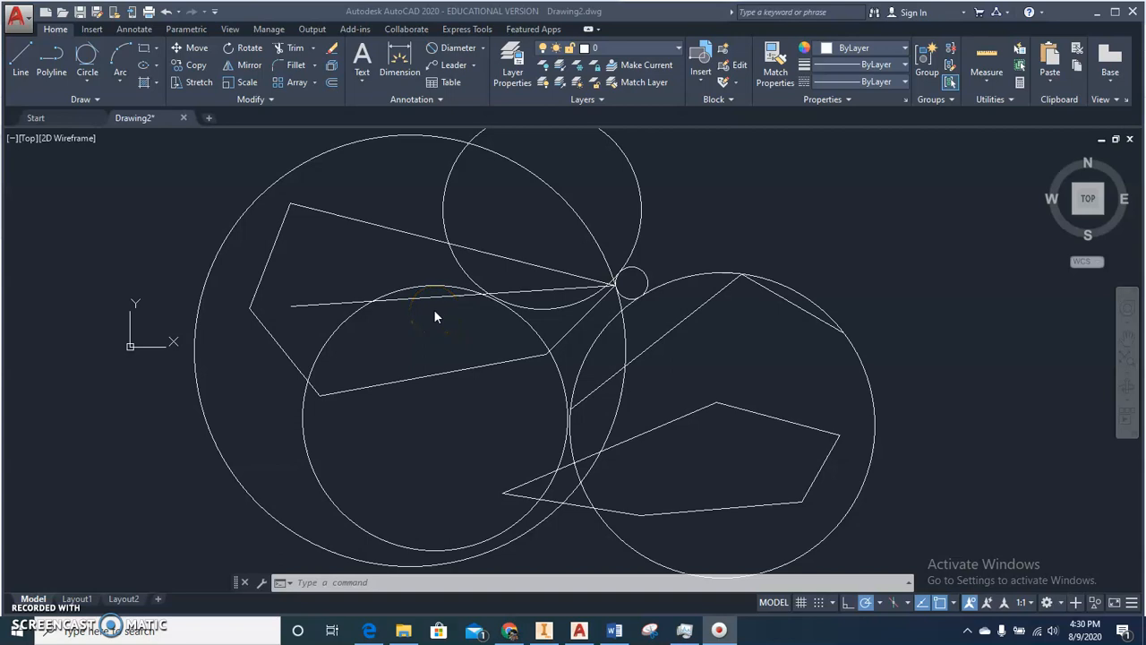
# Step: Trim the polygon and circle segments where the 2-Point circle overlaps the large circle, including the 2-Point circle's outer arc
pyautogui.scroll(-2, 424, 301)
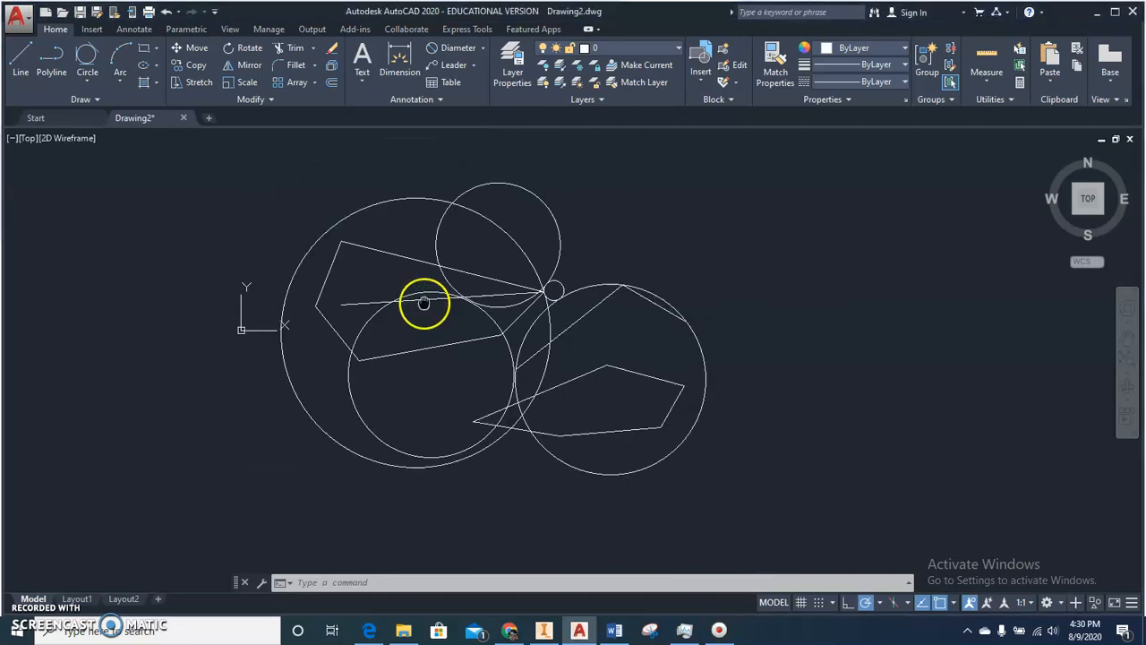
pyautogui.moveTo(424, 301); pyautogui.dragTo(415, 314, button='middle')
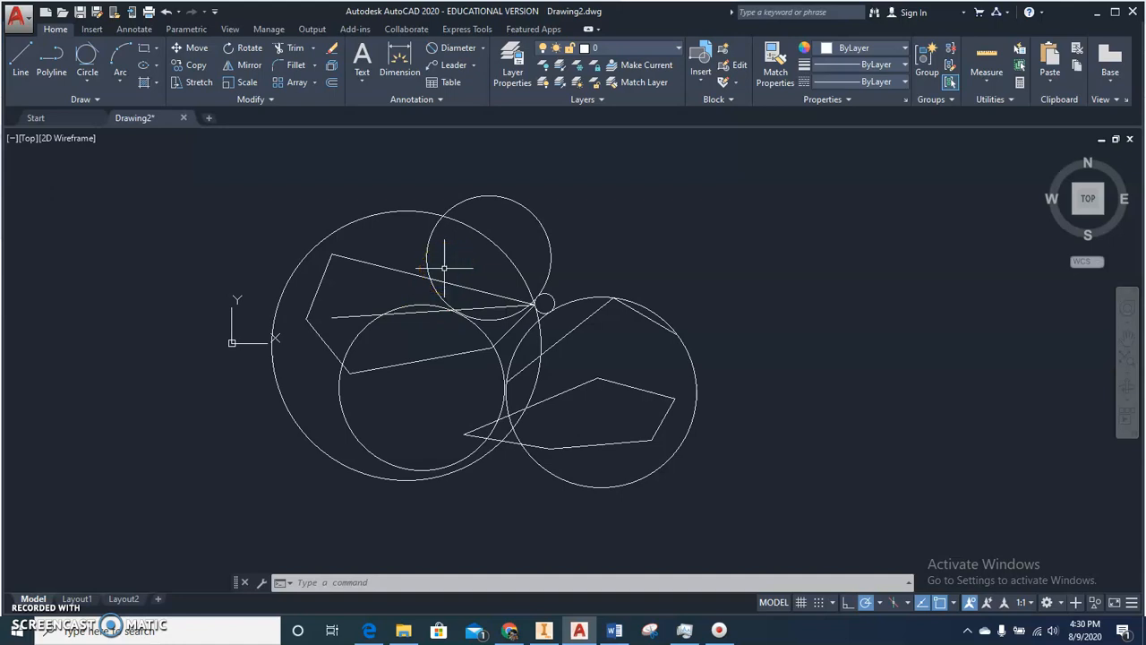
pyautogui.write('TR')
pyautogui.press('Return')
pyautogui.press('Return')
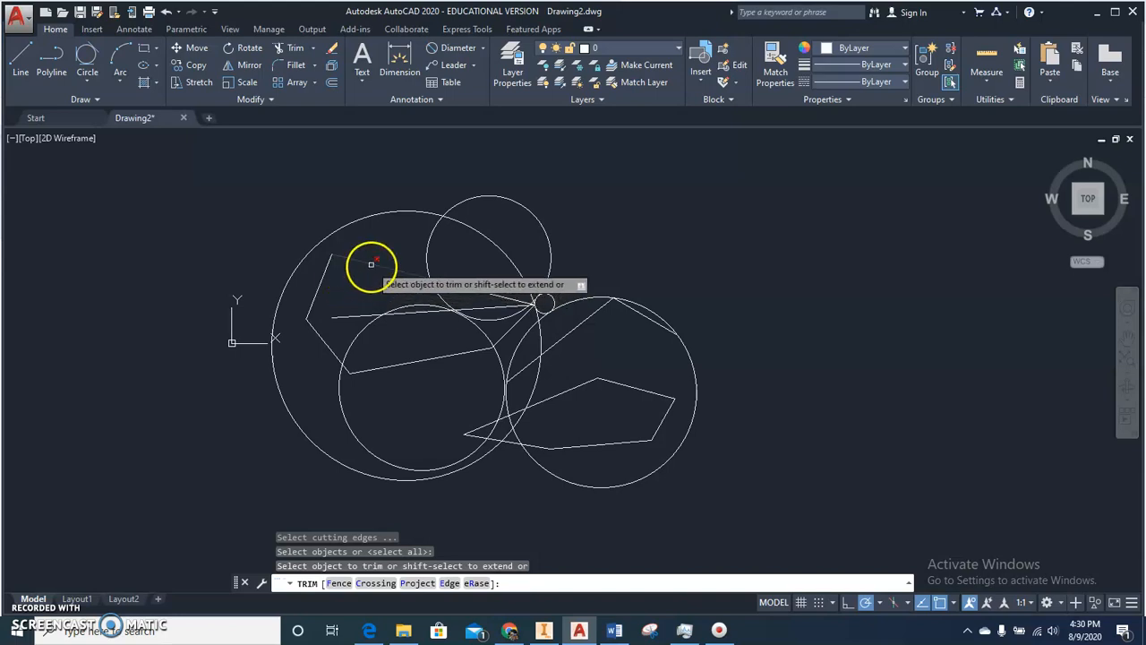
pyautogui.click(376, 265)
pyautogui.click(431, 246)
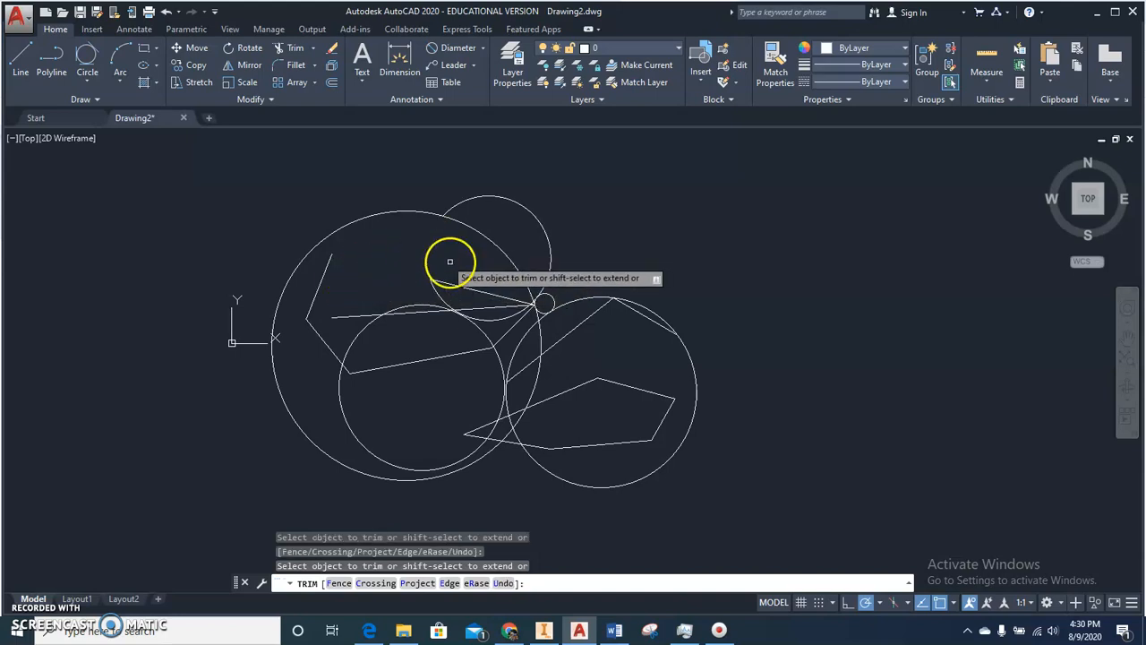
pyautogui.click(486, 319)
pyautogui.click(521, 277)
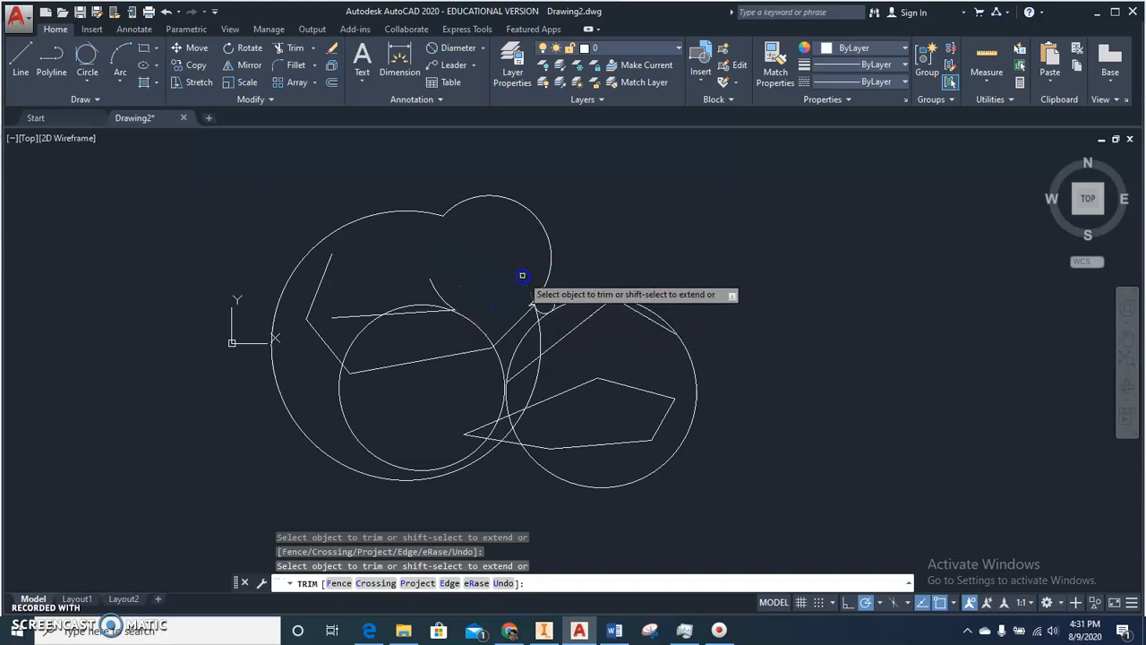
pyautogui.click(517, 199)
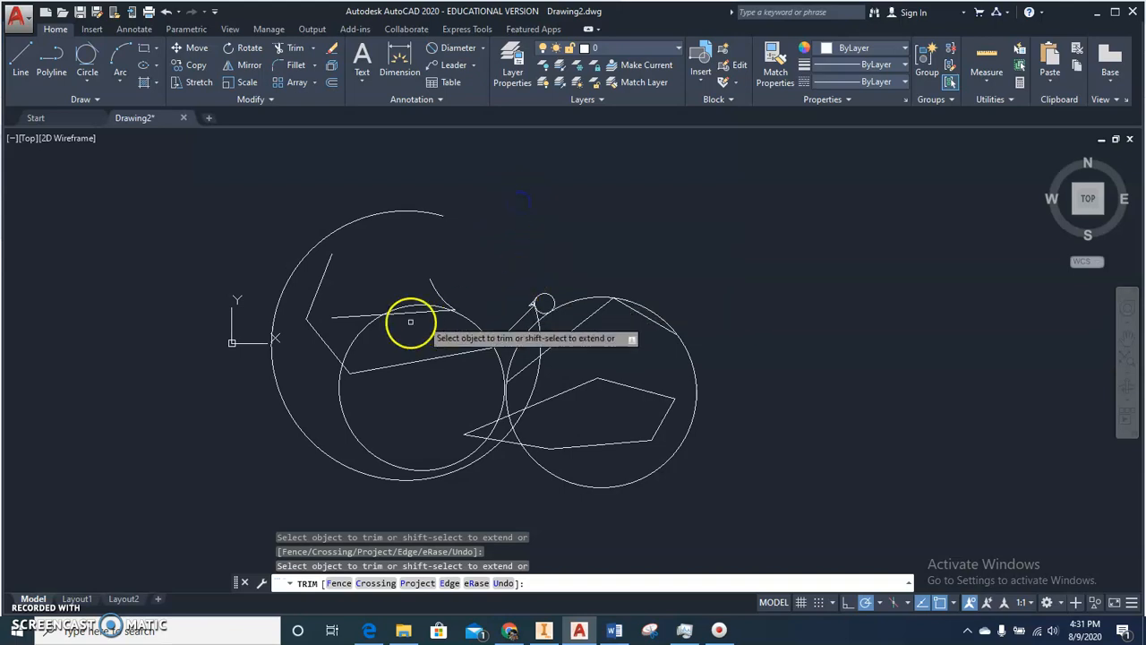
# Step: Try to trim the leftover arc of the 2-Point circle above the smaller center-radius circle
pyautogui.scroll(4, 412, 320)
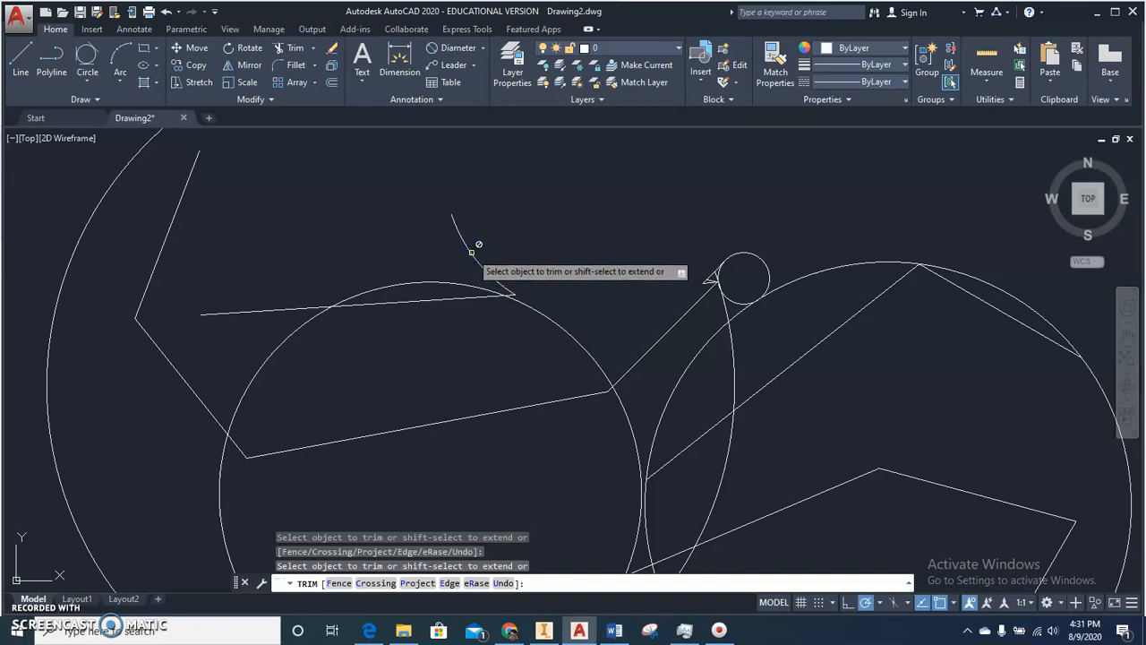
pyautogui.click(466, 248)
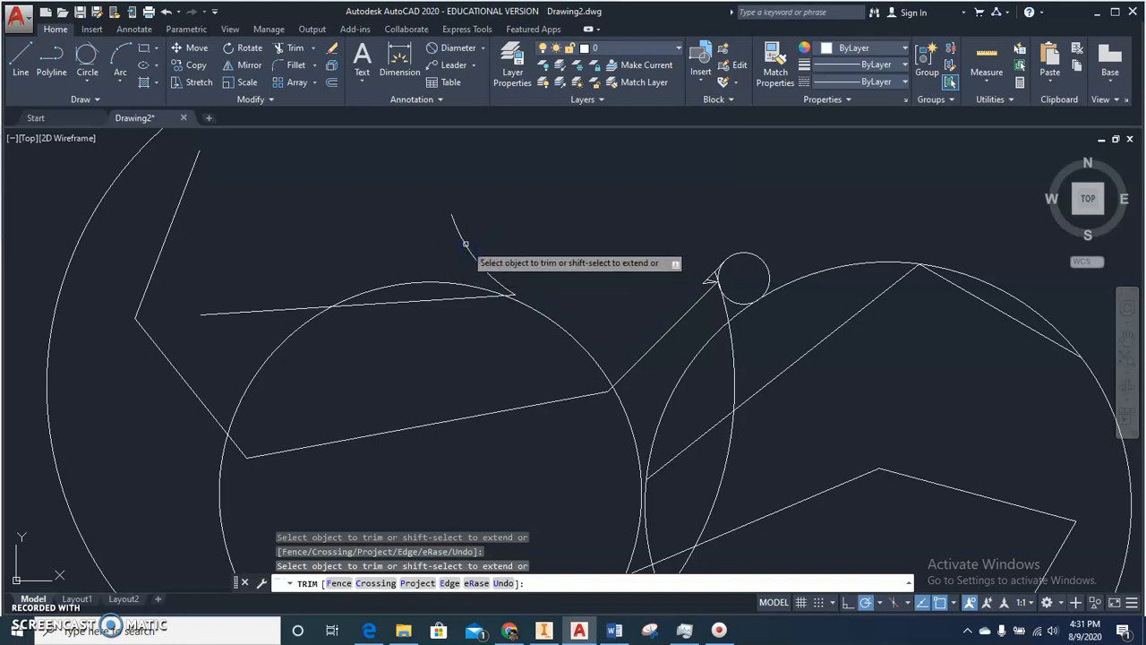
pyautogui.press('Escape')
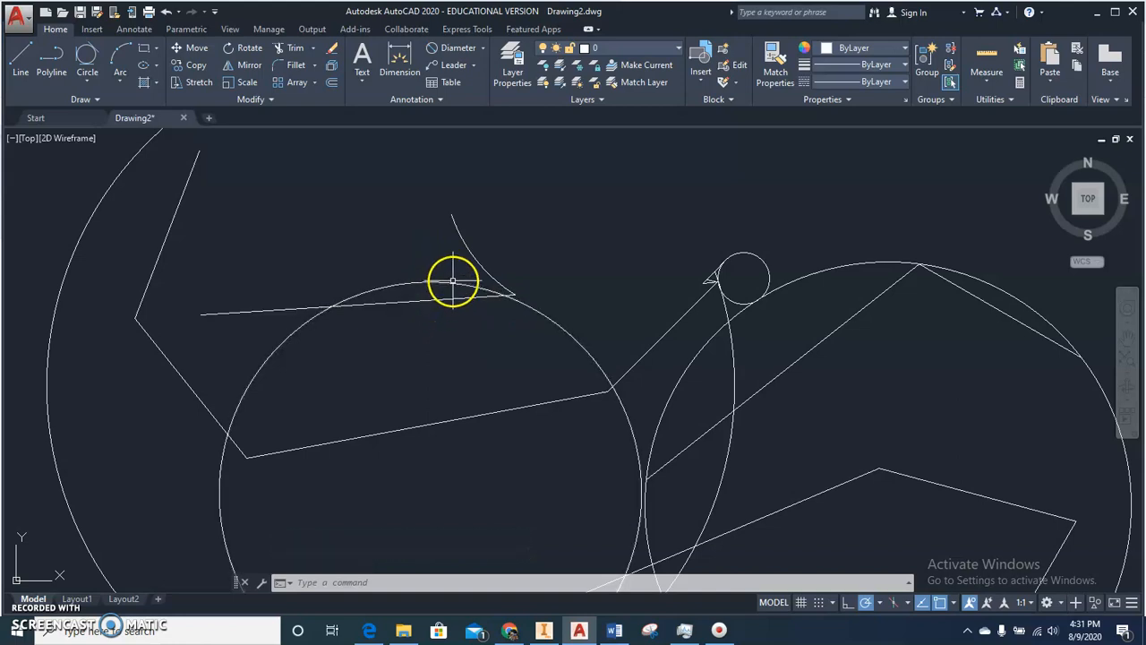
# Step: Draw a horizontal line crossing the upper part of the leftover arc to serve as a cutting edge
pyautogui.click(20, 58)
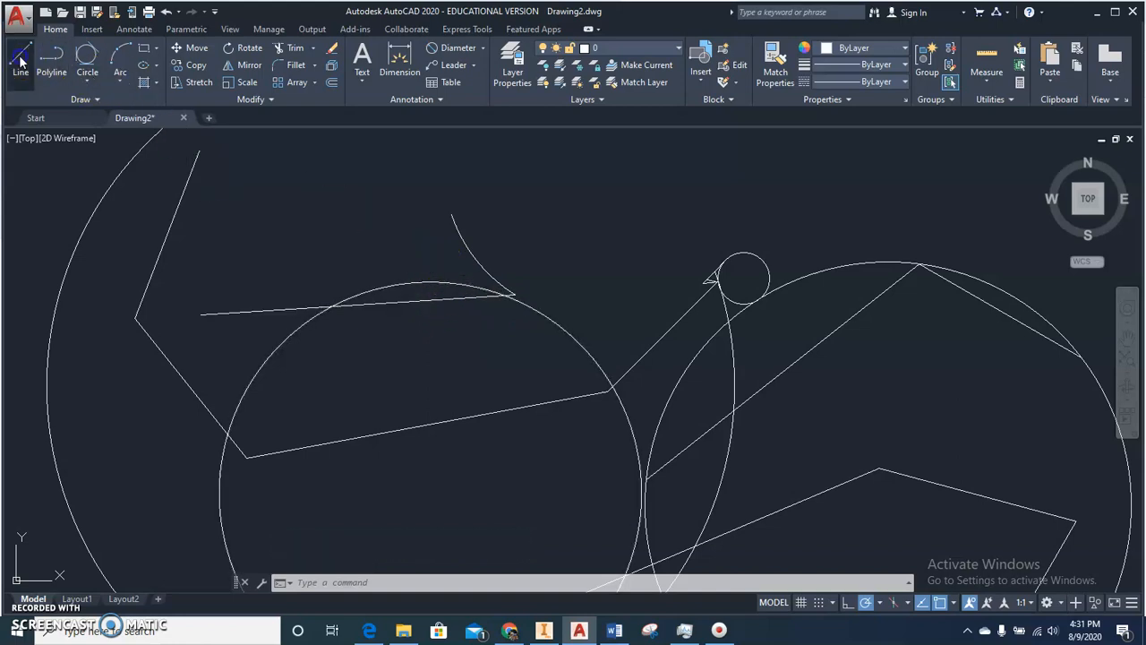
pyautogui.click(402, 244)
pyautogui.click(580, 244)
pyautogui.press('Escape')
pyautogui.press('Escape')
pyautogui.press('Escape')
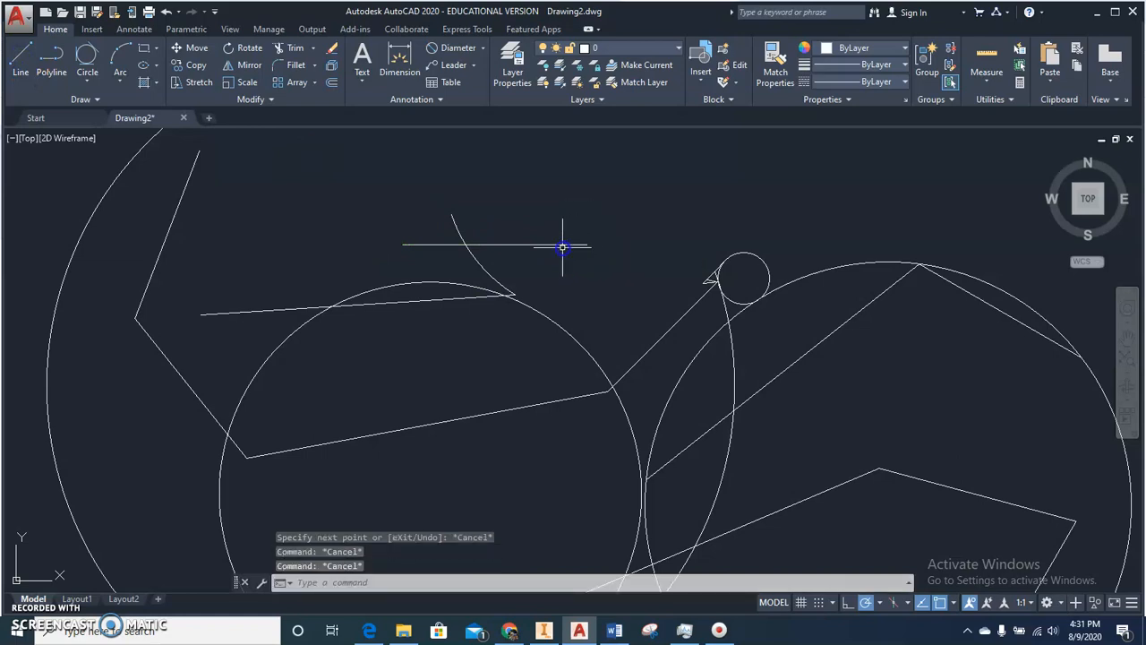
# Step: Trim off the part of the leftover arc above the horizontal line
pyautogui.write('tr')
pyautogui.press('Return')
pyautogui.press('Return')
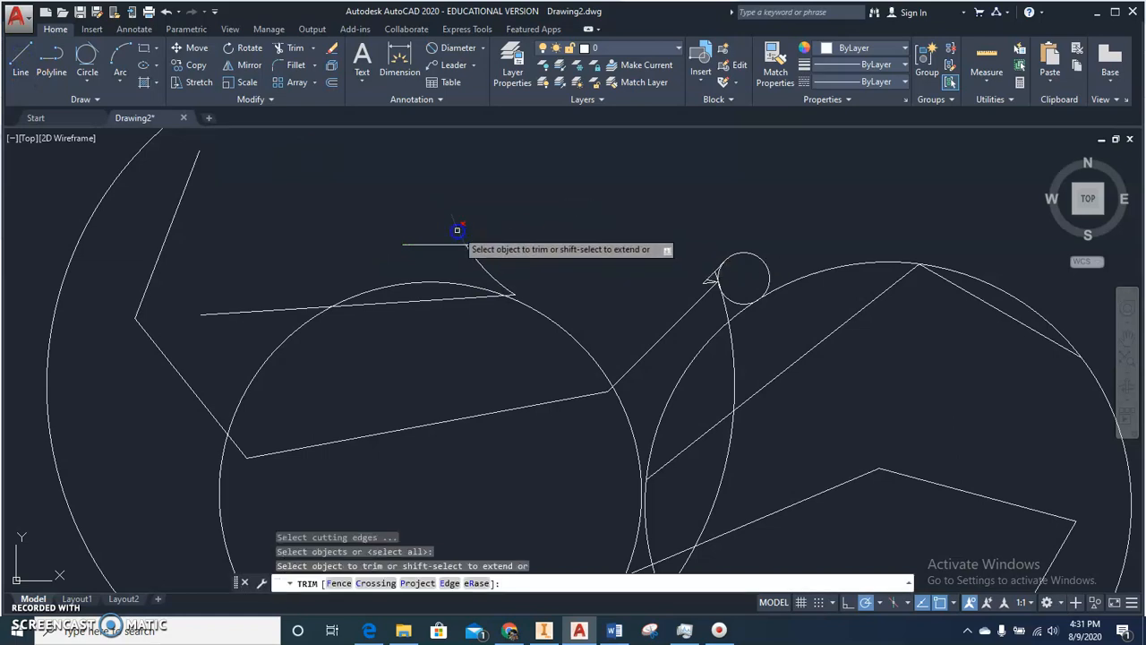
pyautogui.click(457, 230)
pyautogui.click(550, 324)
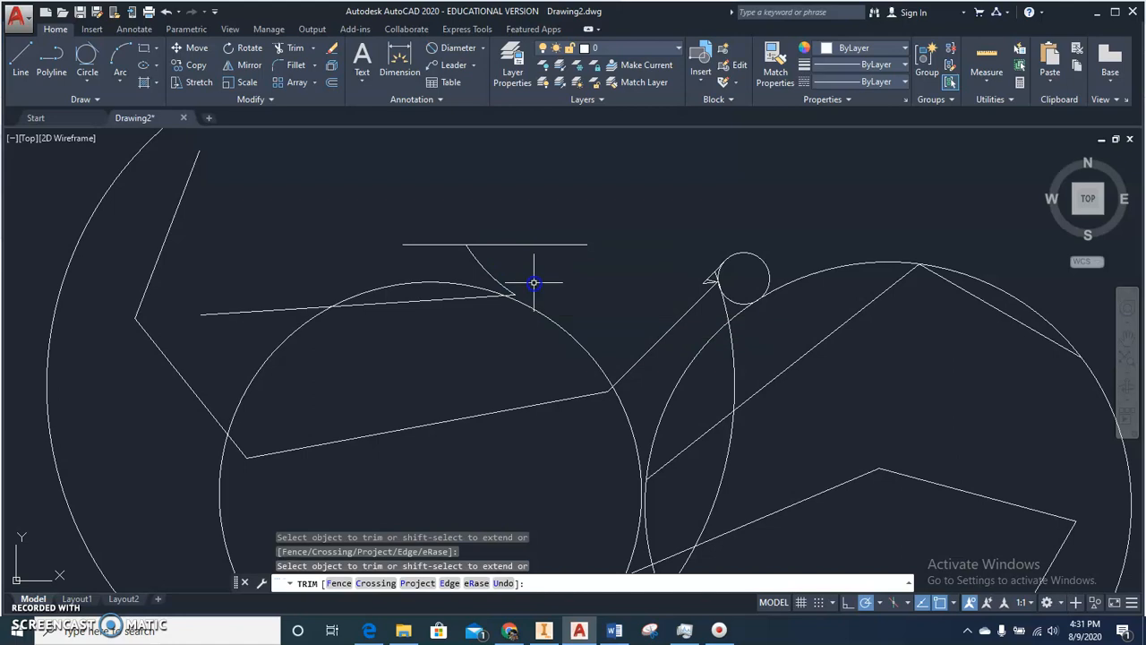
pyautogui.press('Escape')
pyautogui.press('Escape')
# Step: Erase the horizontal cutting line and the remaining piece of the leftover arc
pyautogui.click(519, 242)
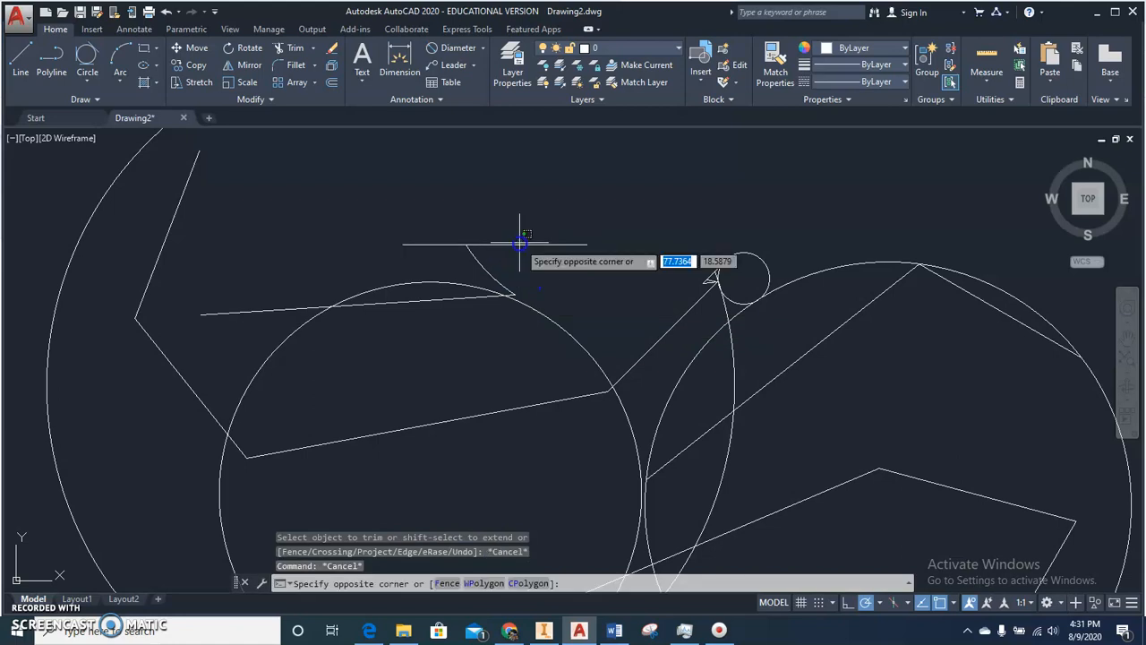
pyautogui.click(515, 248)
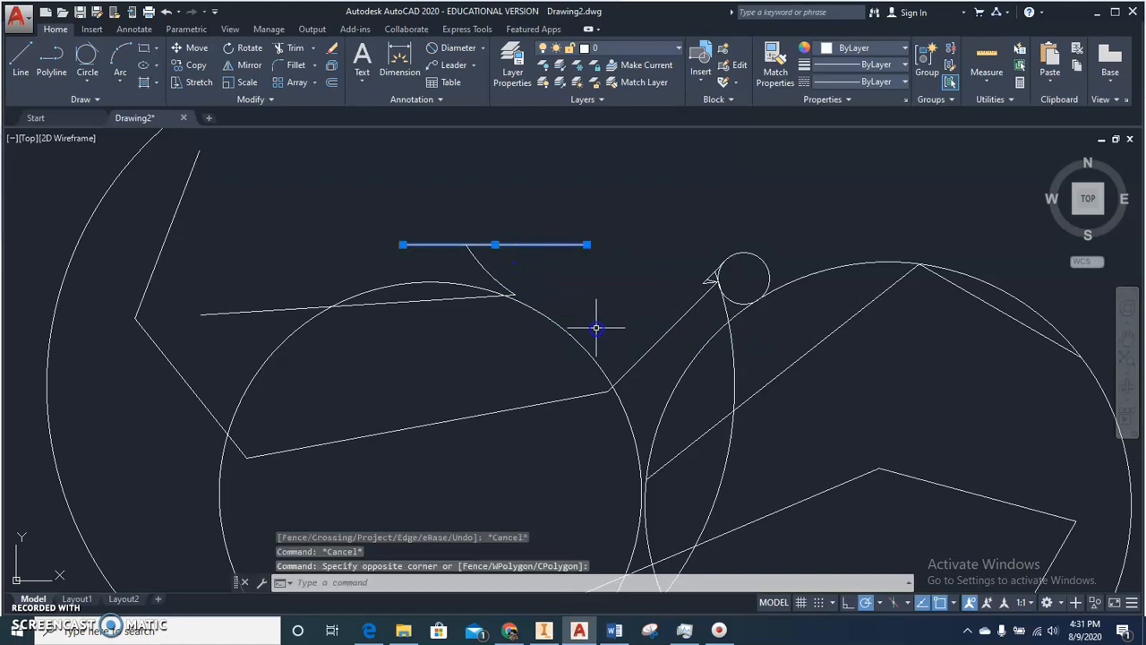
pyautogui.press('Delete')
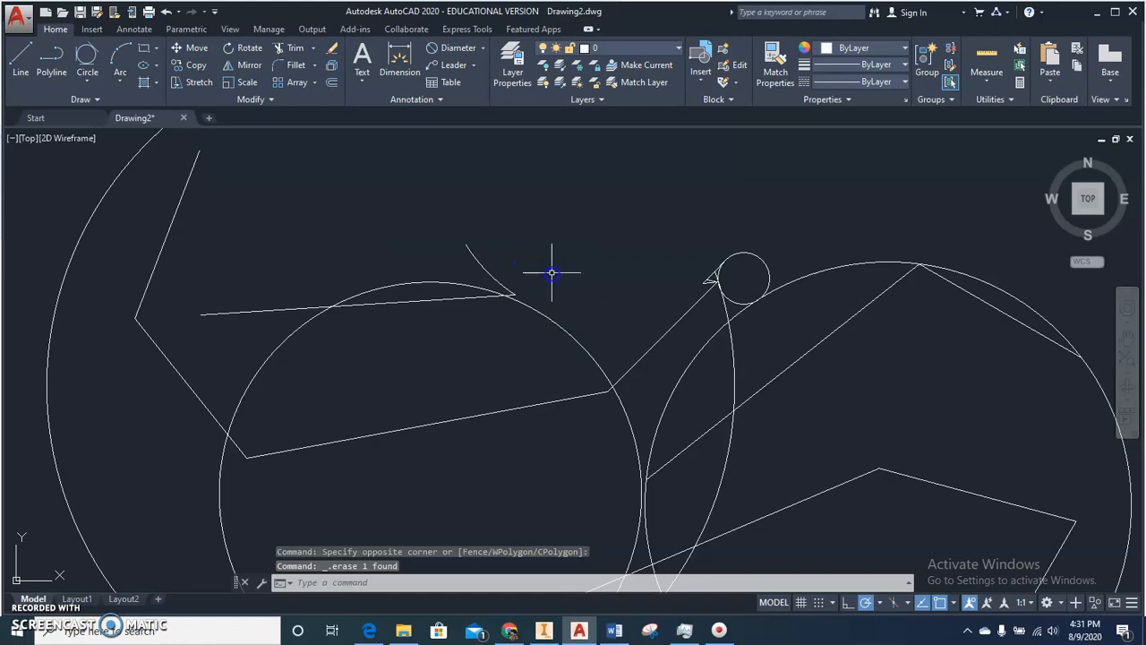
pyautogui.click(486, 267)
pyautogui.rightClick(487, 266)
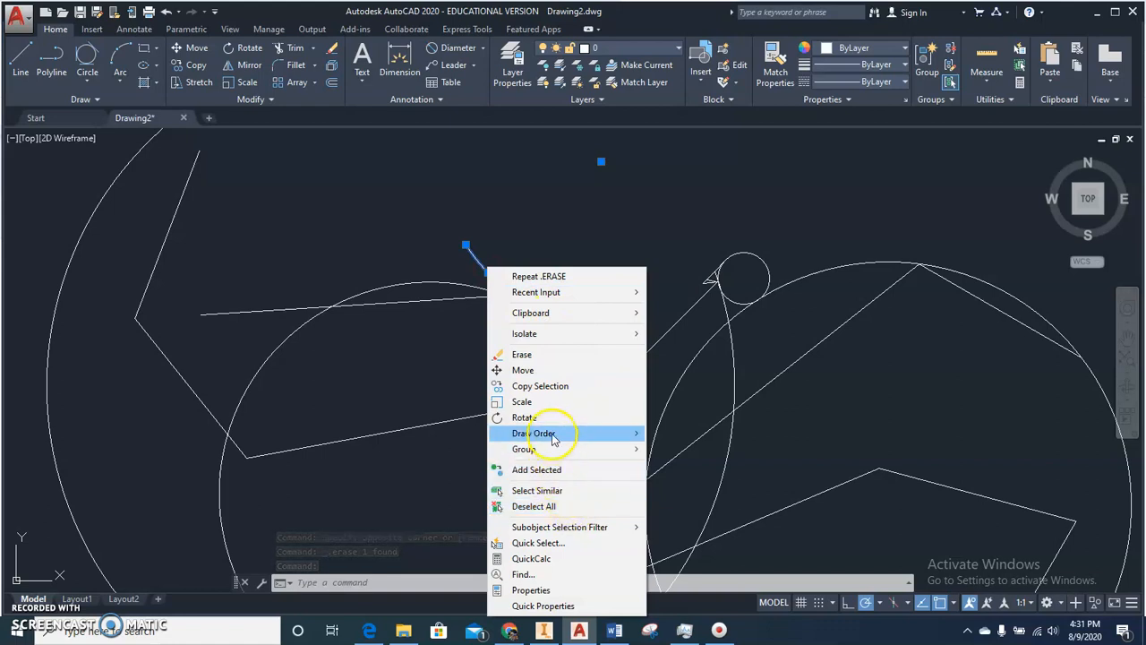
pyautogui.click(531, 355)
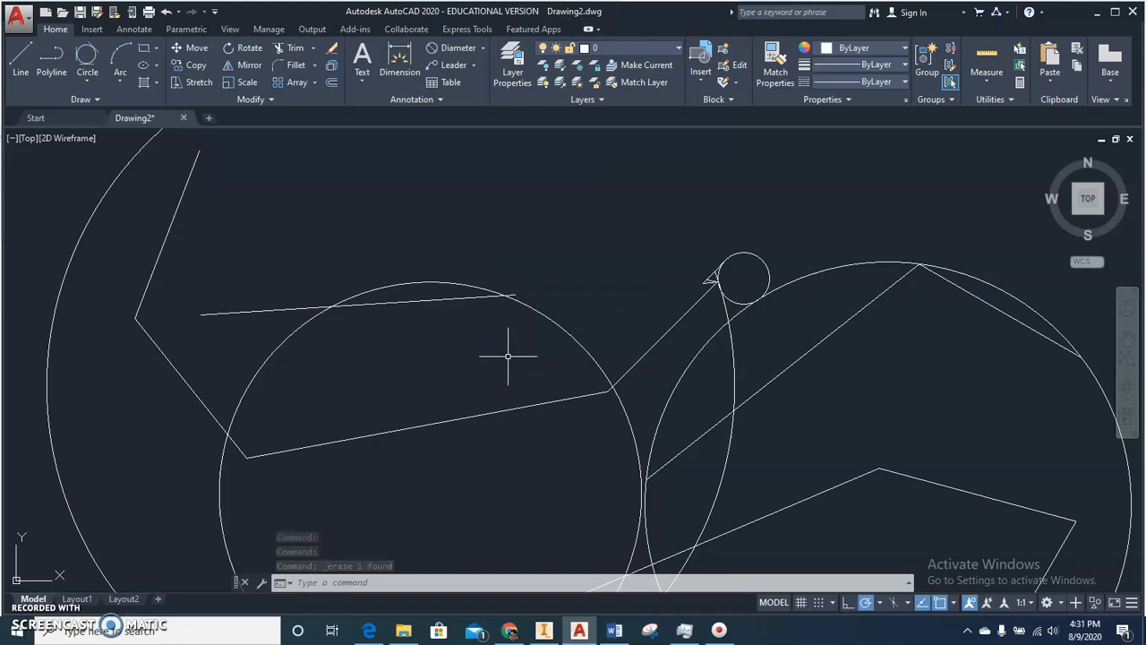
pyautogui.scroll(-2, 511, 356)
pyautogui.moveTo(510, 355); pyautogui.dragTo(496, 350, button='middle')
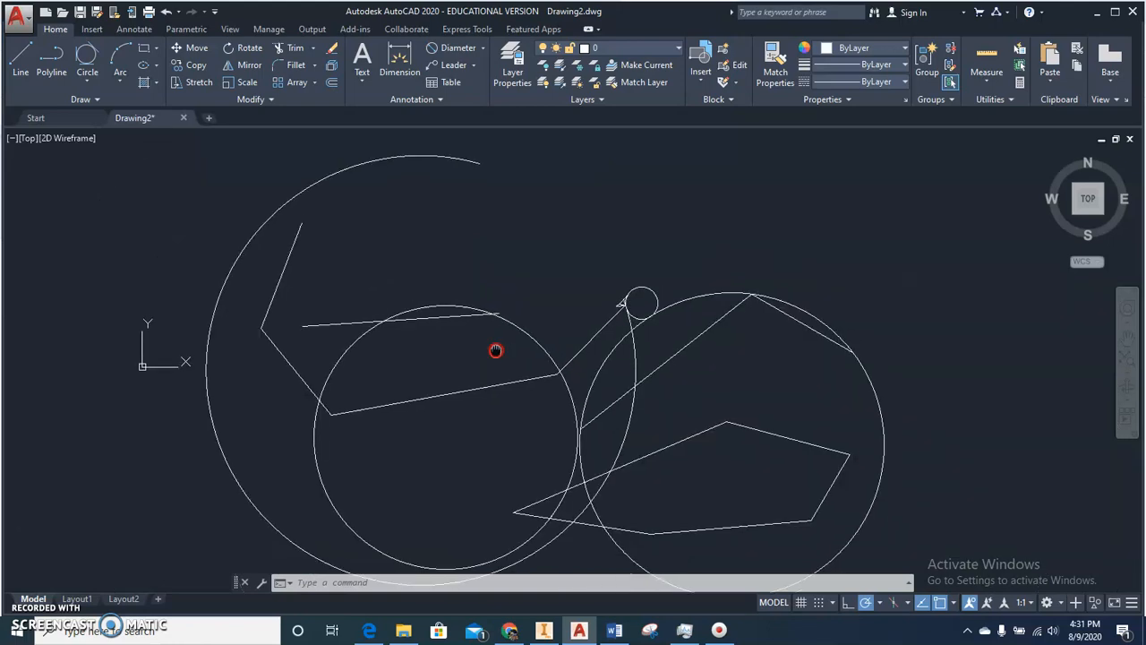
pyautogui.press('Return')
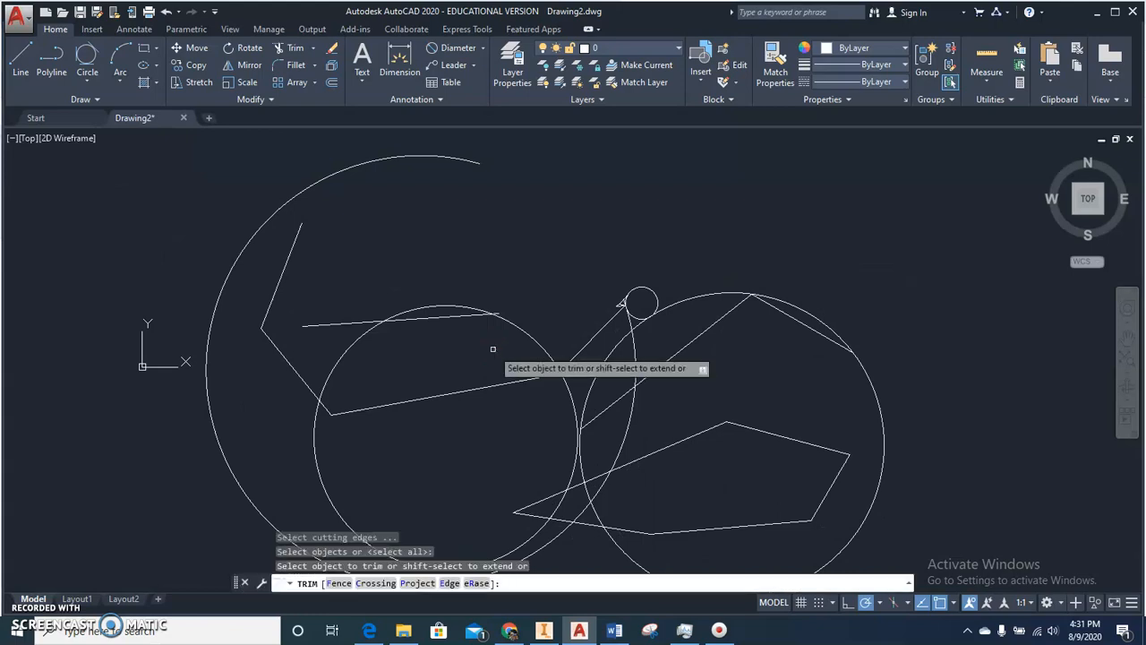
pyautogui.press('Escape')
pyautogui.press('Escape')
pyautogui.press('Escape')
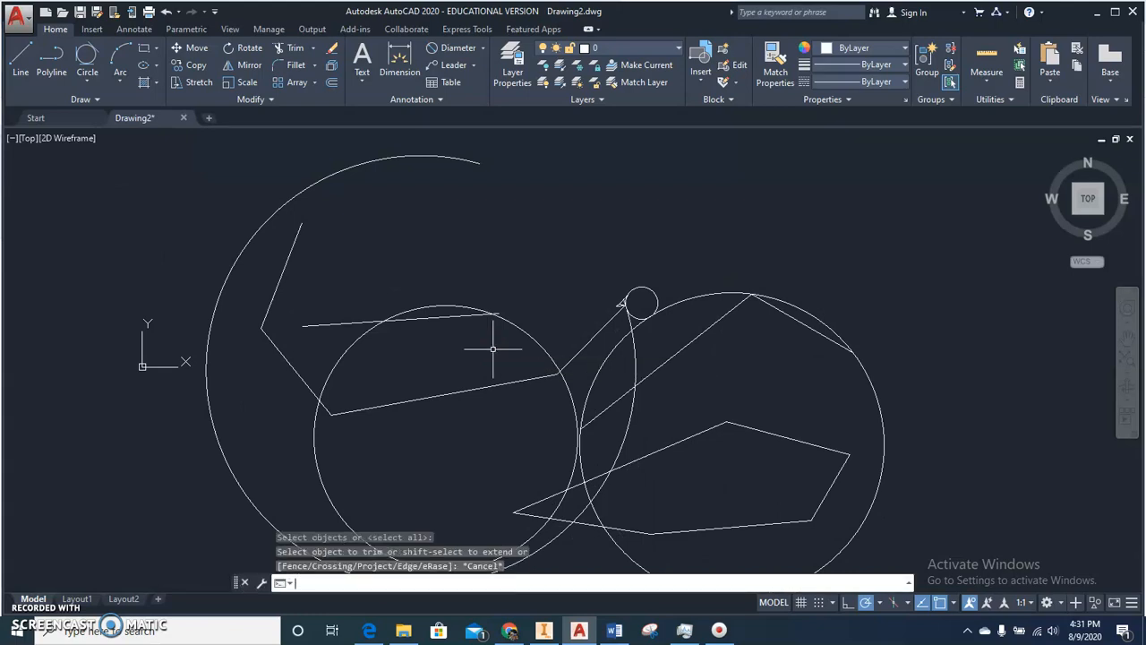
# Step: Trim several segments at once with crossing windows over the overlaps around the small tangent circle, the 3-Point circle and the smaller center-radius circle
pyautogui.write('t')
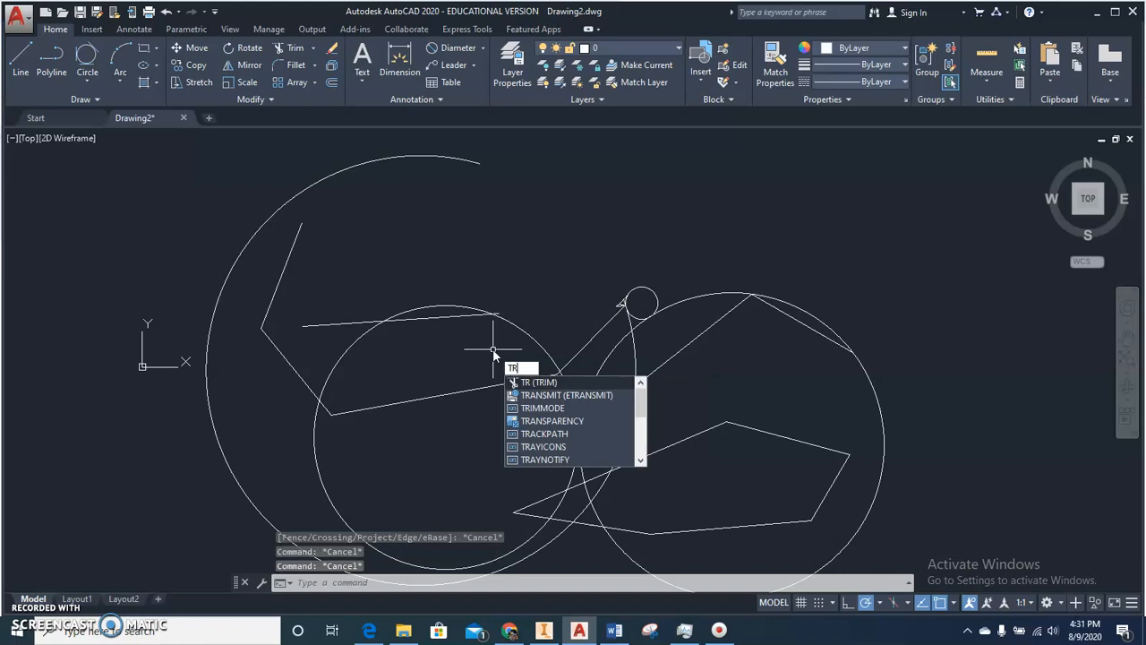
pyautogui.press('Return')
pyautogui.press('Return')
pyautogui.click(707, 392)
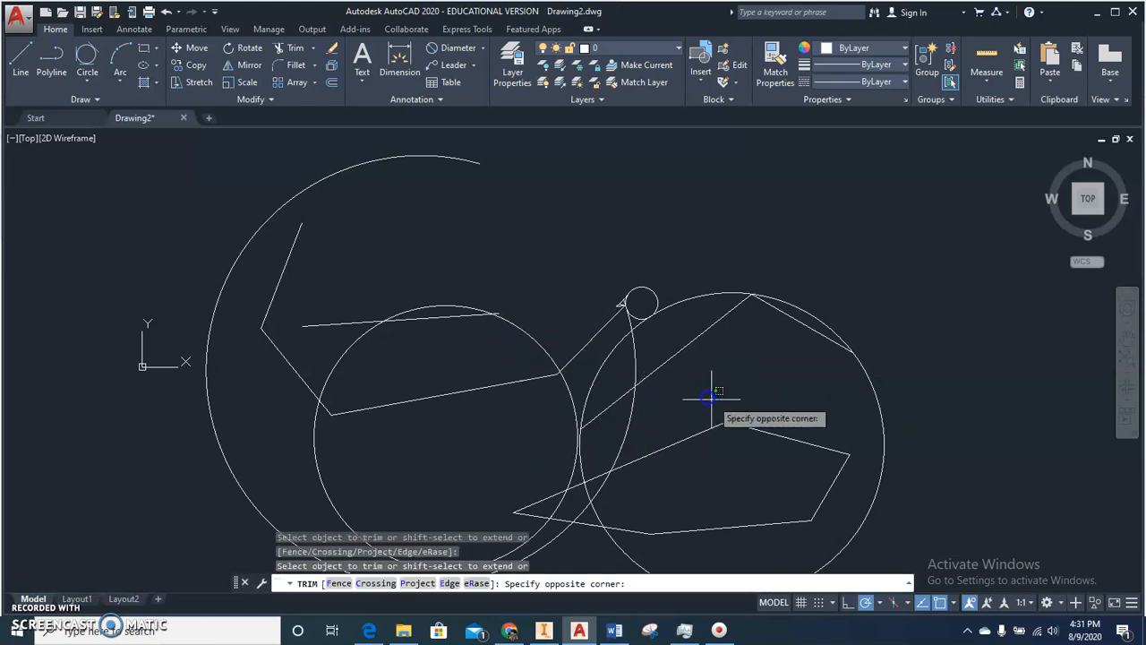
pyautogui.click(558, 299)
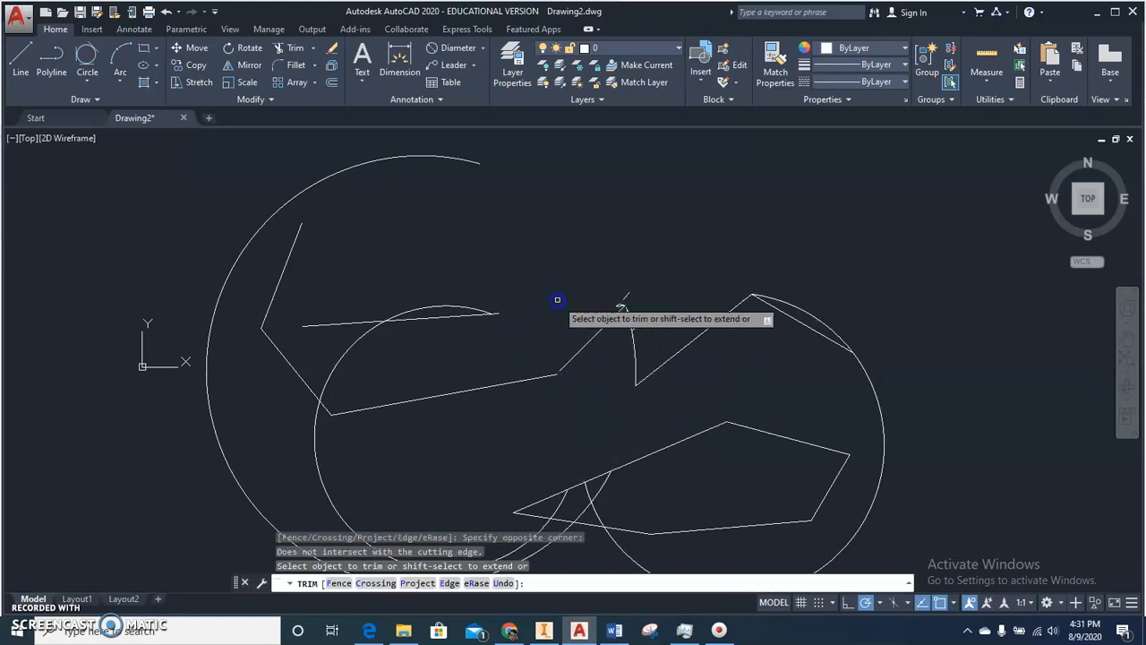
pyautogui.click(794, 367)
pyautogui.click(694, 253)
pyautogui.click(677, 377)
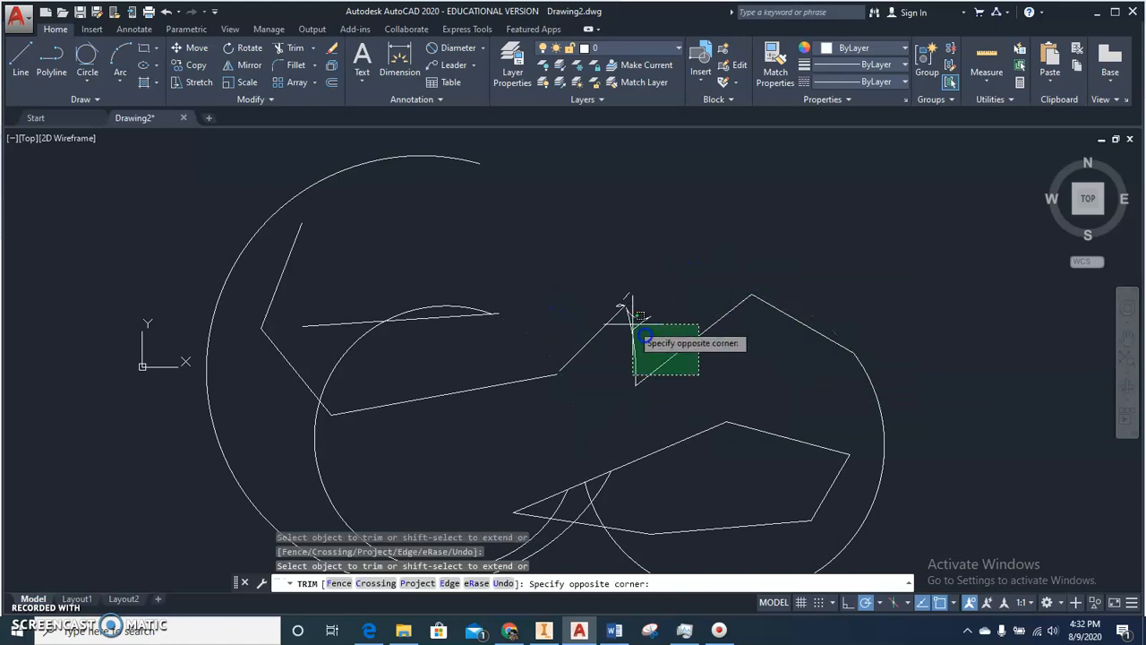
pyautogui.click(586, 315)
pyautogui.click(574, 403)
pyautogui.click(484, 319)
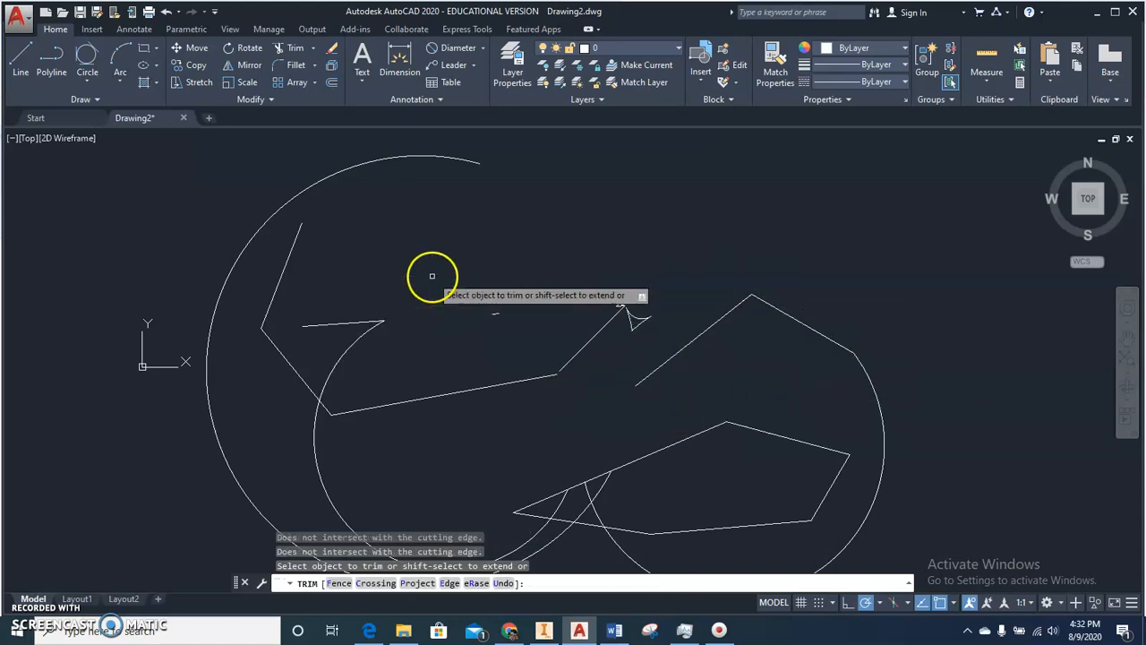
# Step: Undo the trims and erasures back to the intact circles and polygons
pyautogui.click(166, 12)
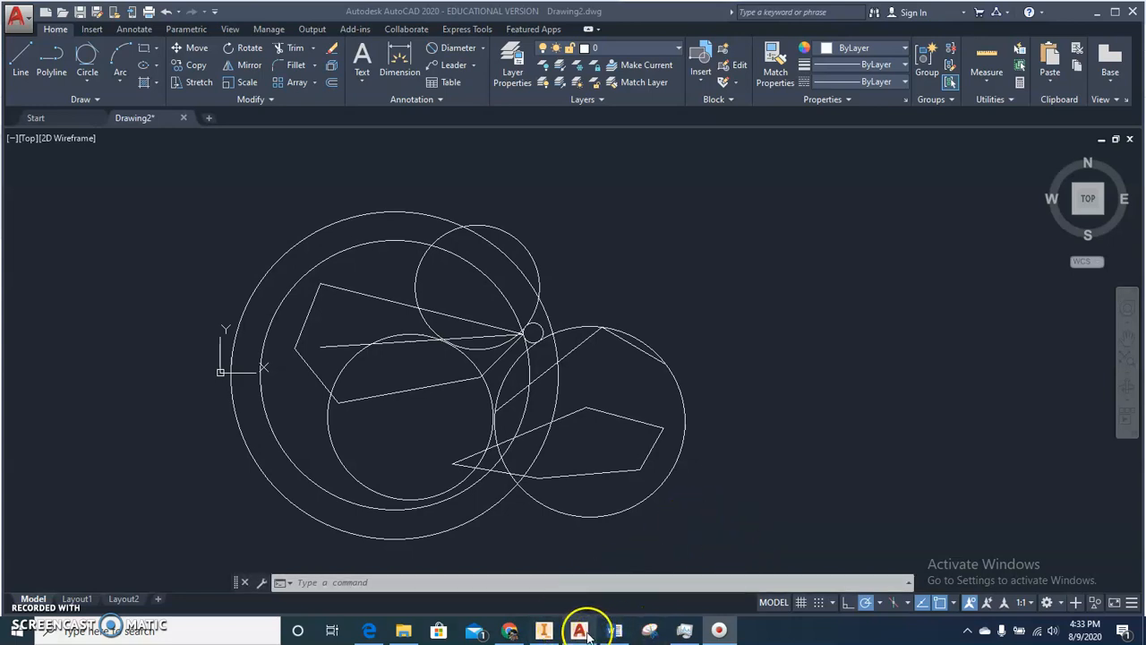
# Step: Switch to the introduction to AutoCAD 1:1 worksheet in Google Docs and review its Zoom/selections questions before returning to AutoCAD
pyautogui.click(509, 632)
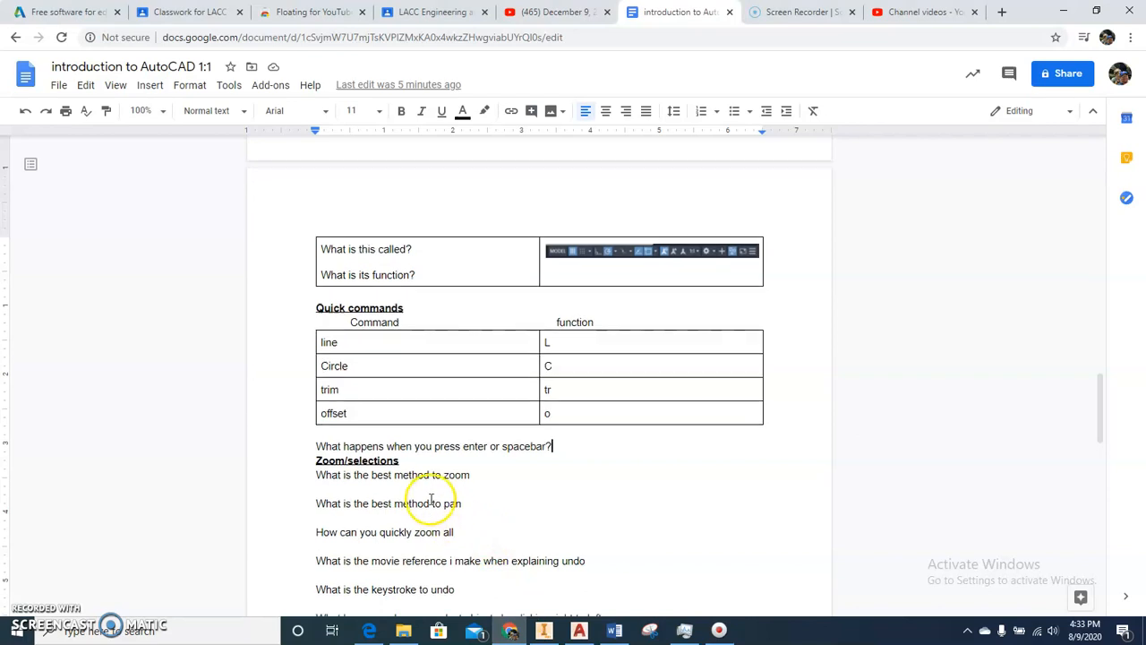
pyautogui.scroll(-1, 431, 500)
pyautogui.scroll(-1, 456, 528)
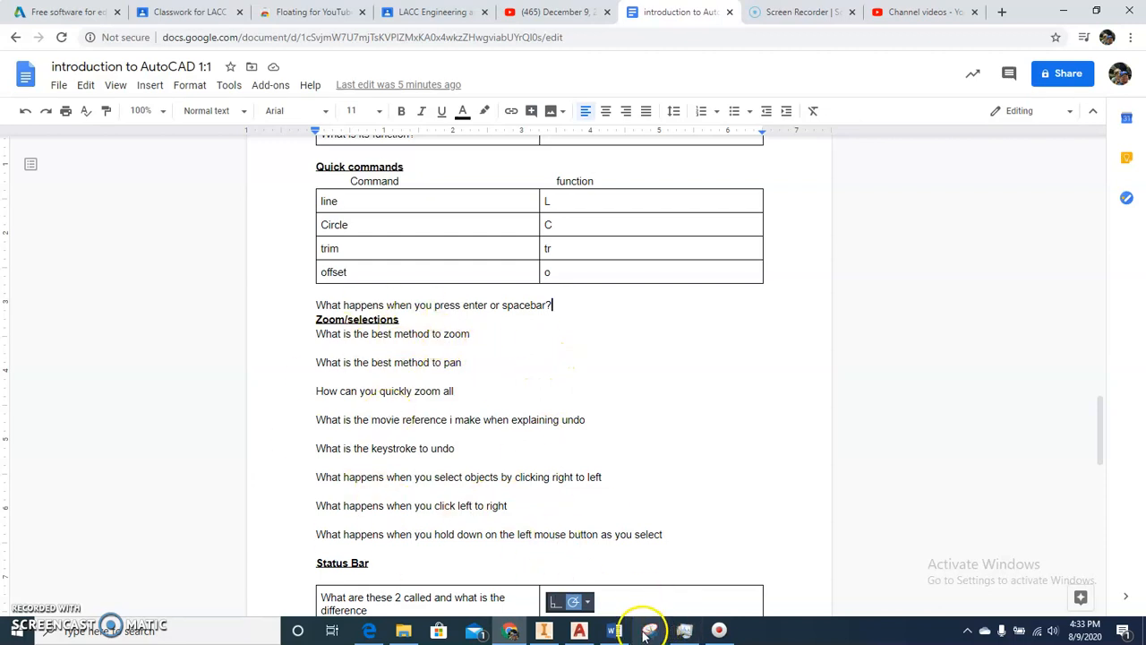
pyautogui.click(511, 631)
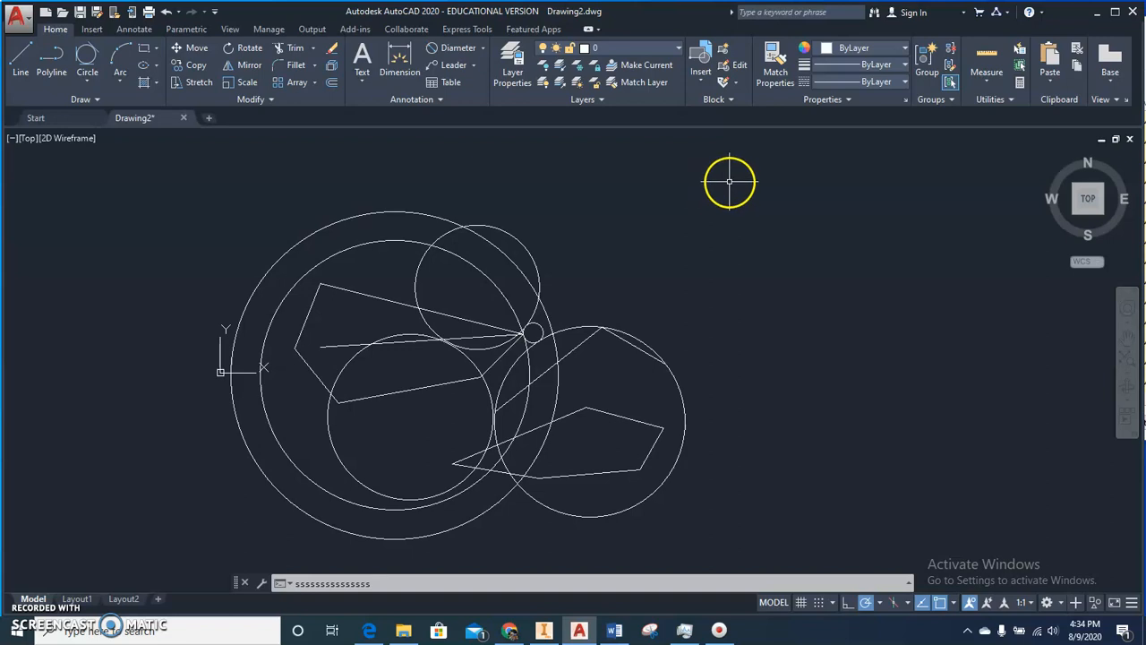
pyautogui.press('Escape')
pyautogui.press('Escape')
pyautogui.press('Escape')
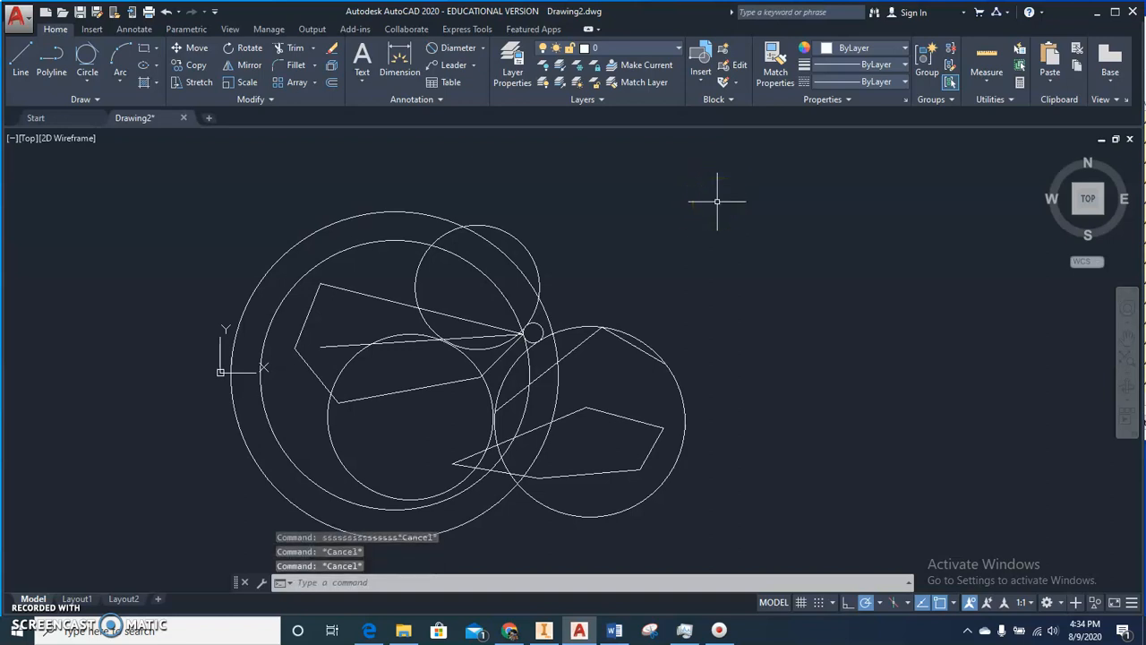
pyautogui.write('SDFAAAAAAAA')
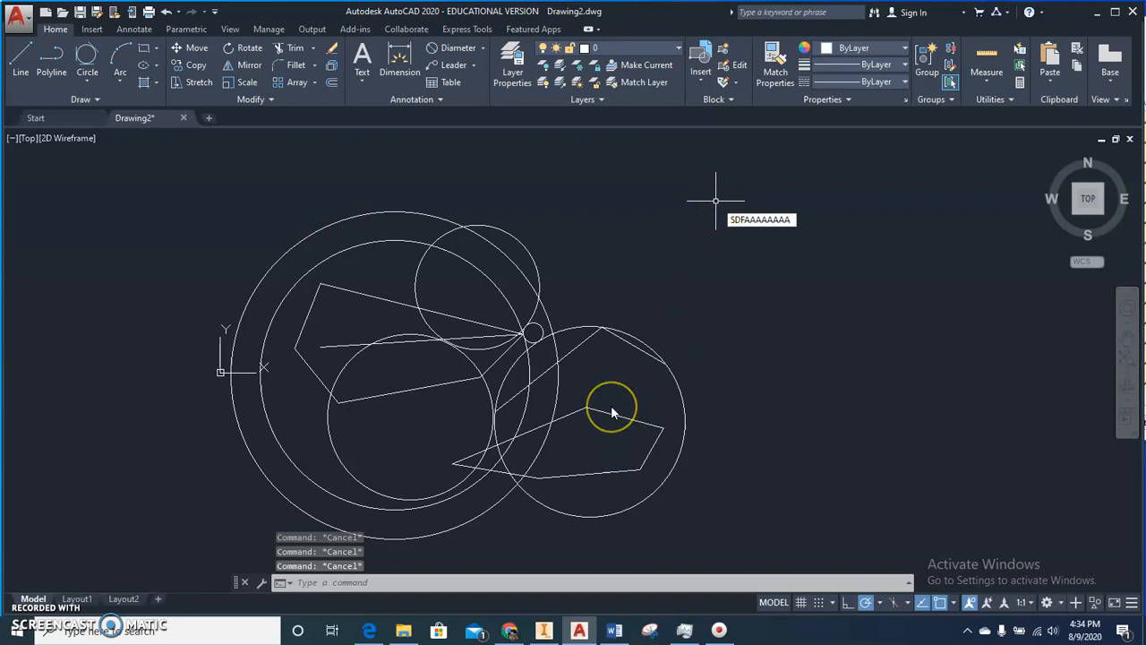
pyautogui.click(632, 408)
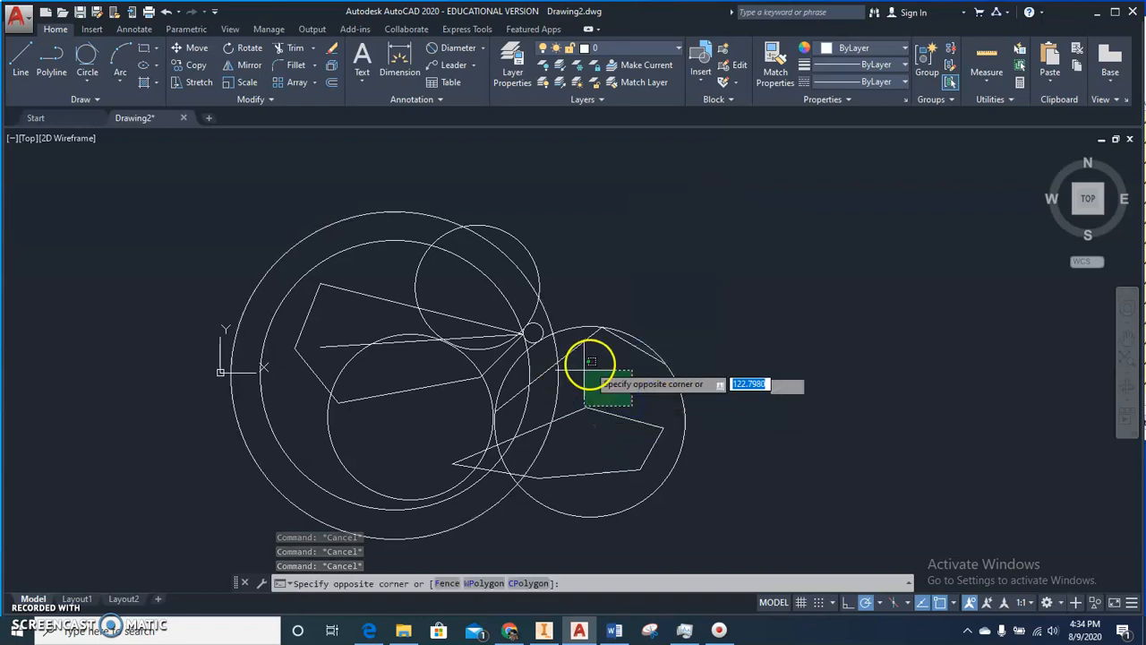
pyautogui.press('Escape')
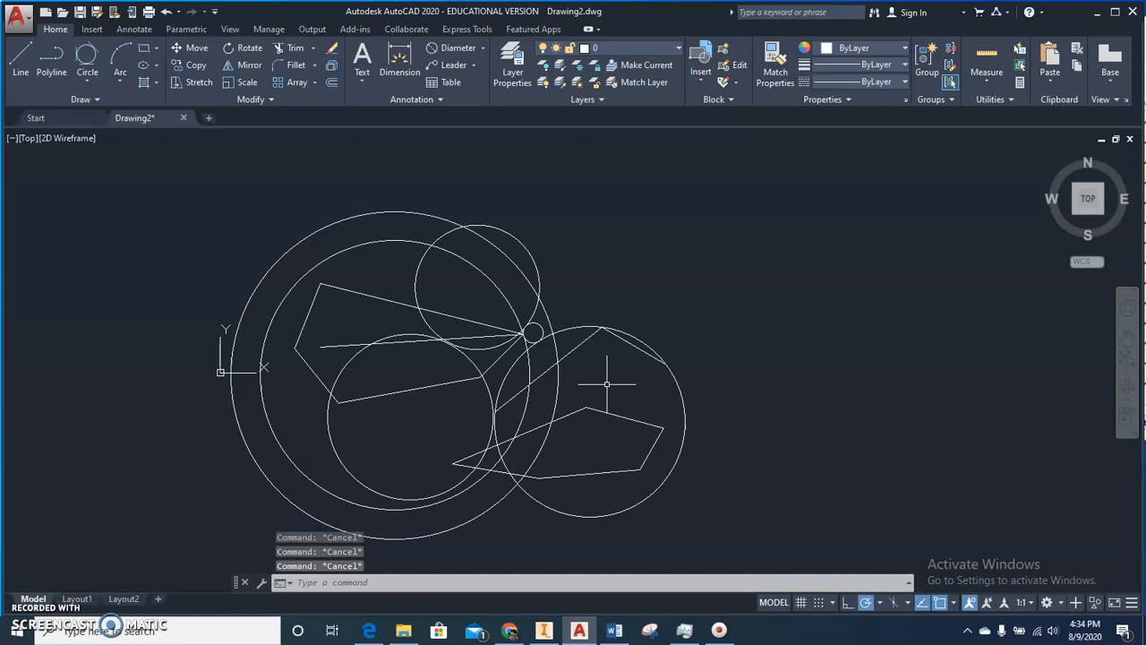
# Step: Demonstrate a crossing window selection over the circles and polygon lines, and clear the selection
pyautogui.click(825, 168)
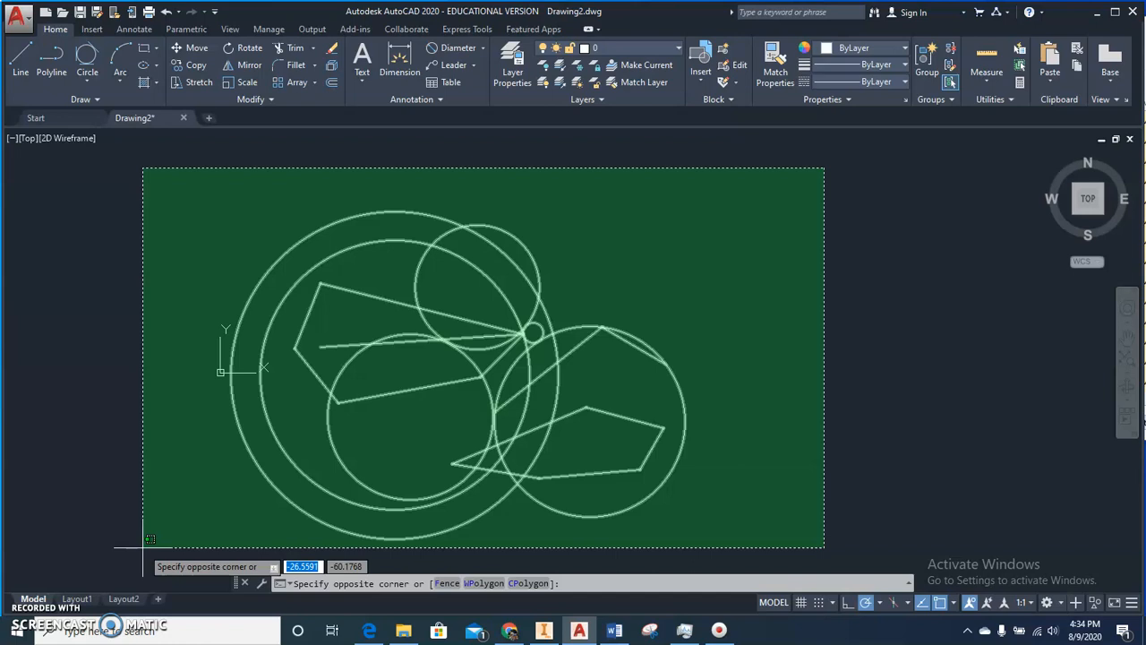
pyautogui.click(238, 450)
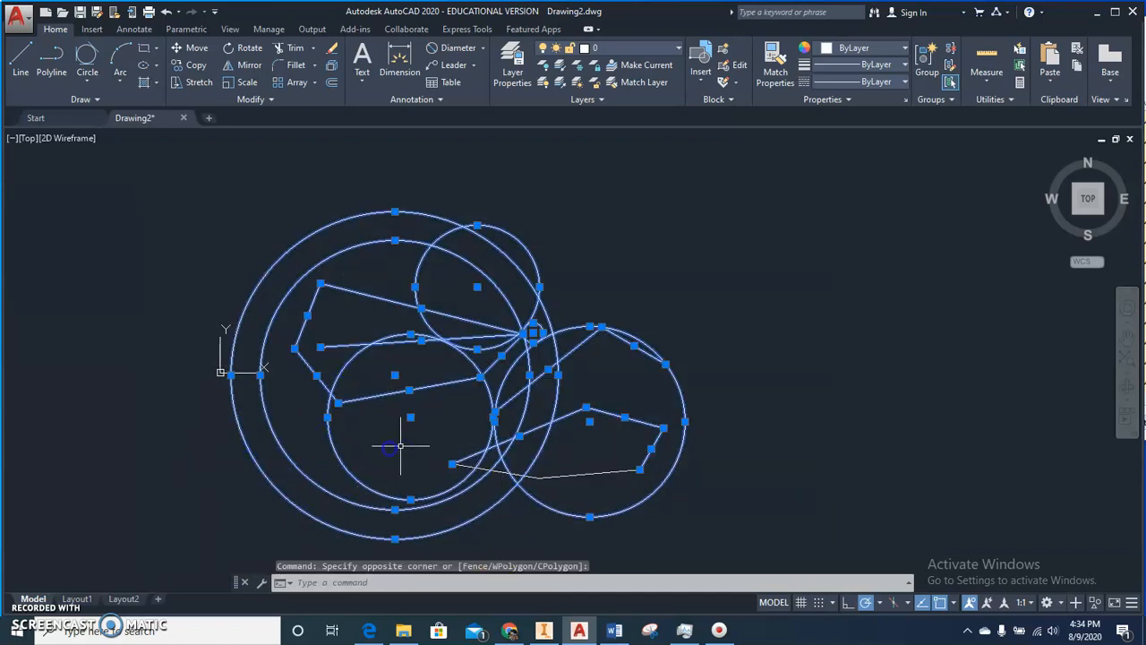
pyautogui.press('Escape')
pyautogui.press('Escape')
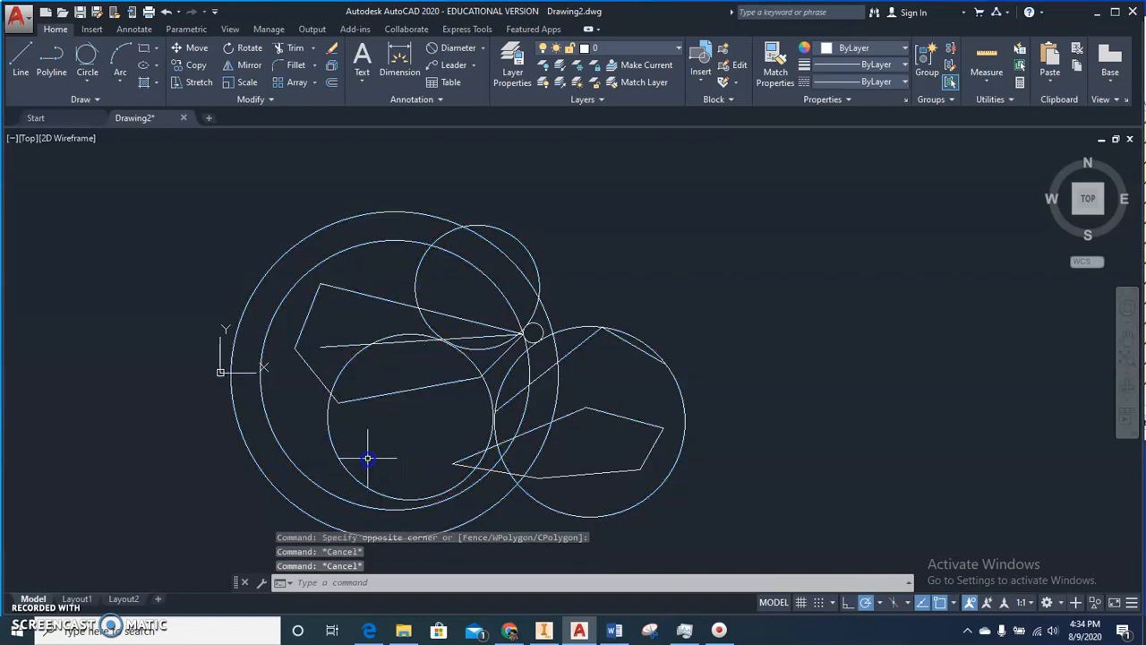
# Step: Compare an enclosing window selection with a crossing window selection over the circles and polygons, clearing the selected objects at the end
pyautogui.click(82, 169)
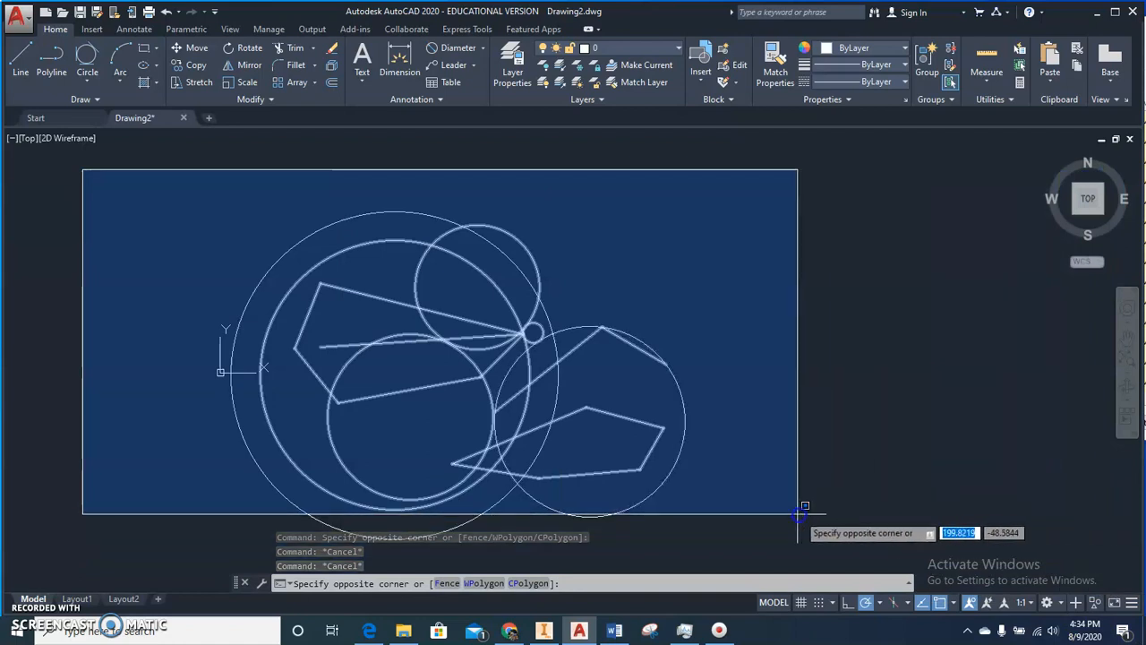
pyautogui.click(761, 464)
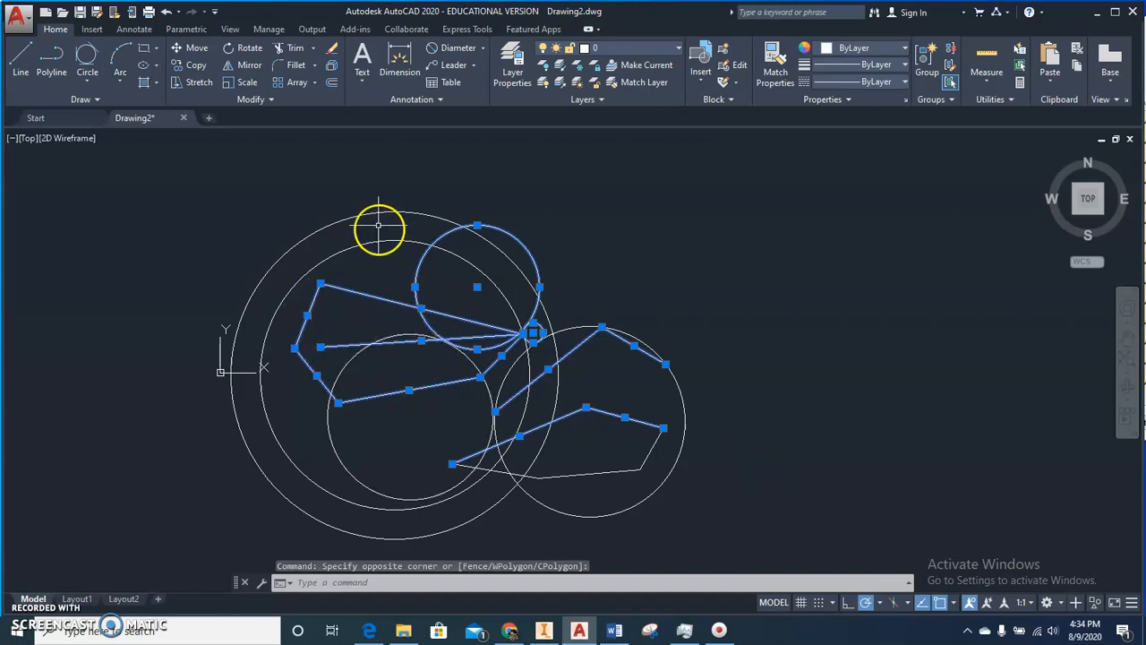
pyautogui.click(784, 171)
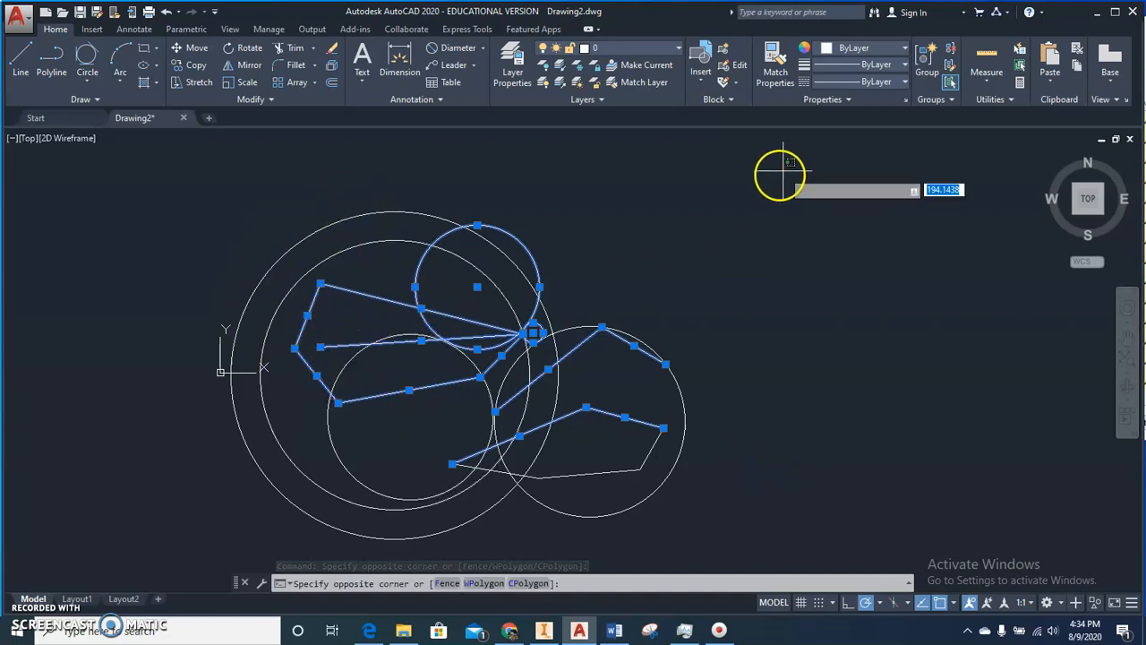
pyautogui.click(200, 459)
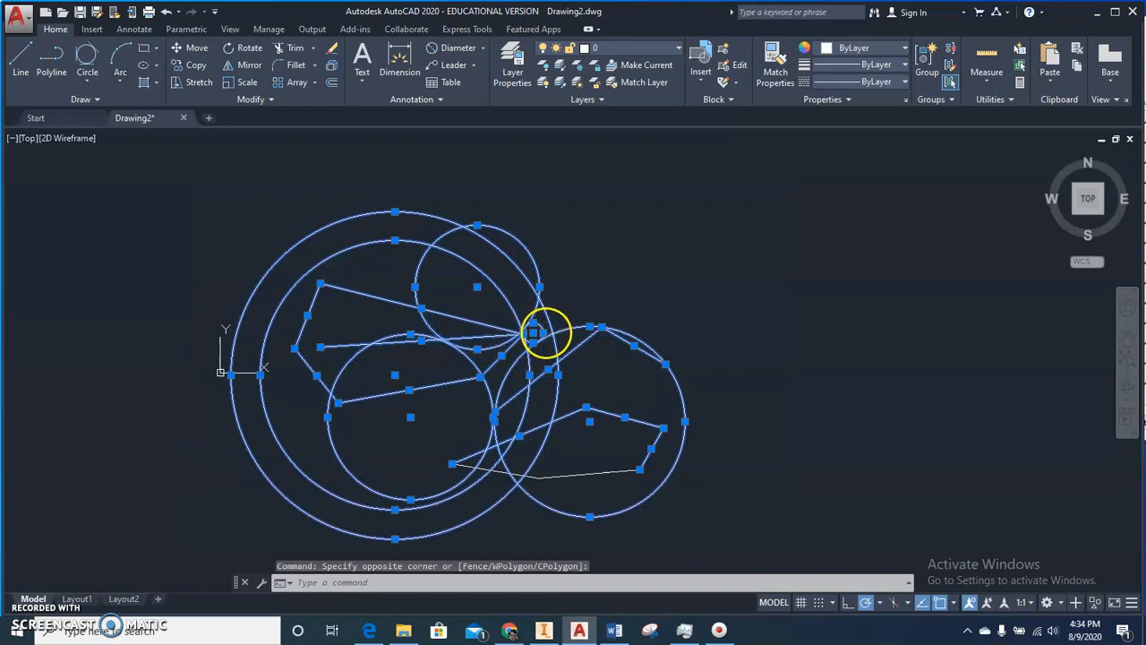
pyautogui.press('Escape')
pyautogui.press('Escape')
pyautogui.press('Escape')
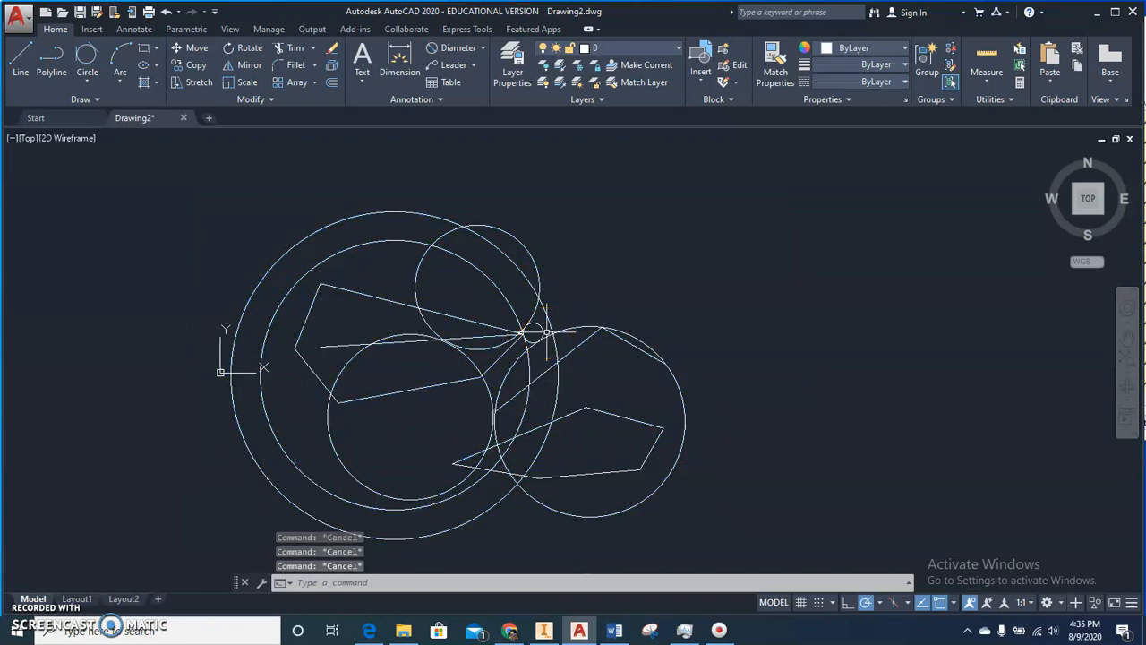
# Step: Demonstrate crossing lasso selections swept several times across the upper part of the circles, and clear the selection
pyautogui.moveTo(788, 186)
pyautogui.mouseDown()
pyautogui.moveTo(754, 188)
pyautogui.moveTo(747, 225)
pyautogui.moveTo(660, 218)
pyautogui.moveTo(568, 248)
pyautogui.moveTo(588, 315)
pyautogui.moveTo(452, 279)
pyautogui.moveTo(402, 325)
pyautogui.moveTo(421, 364)
pyautogui.moveTo(322, 371)
pyautogui.moveTo(225, 403)
pyautogui.moveTo(159, 448)
pyautogui.mouseUp()
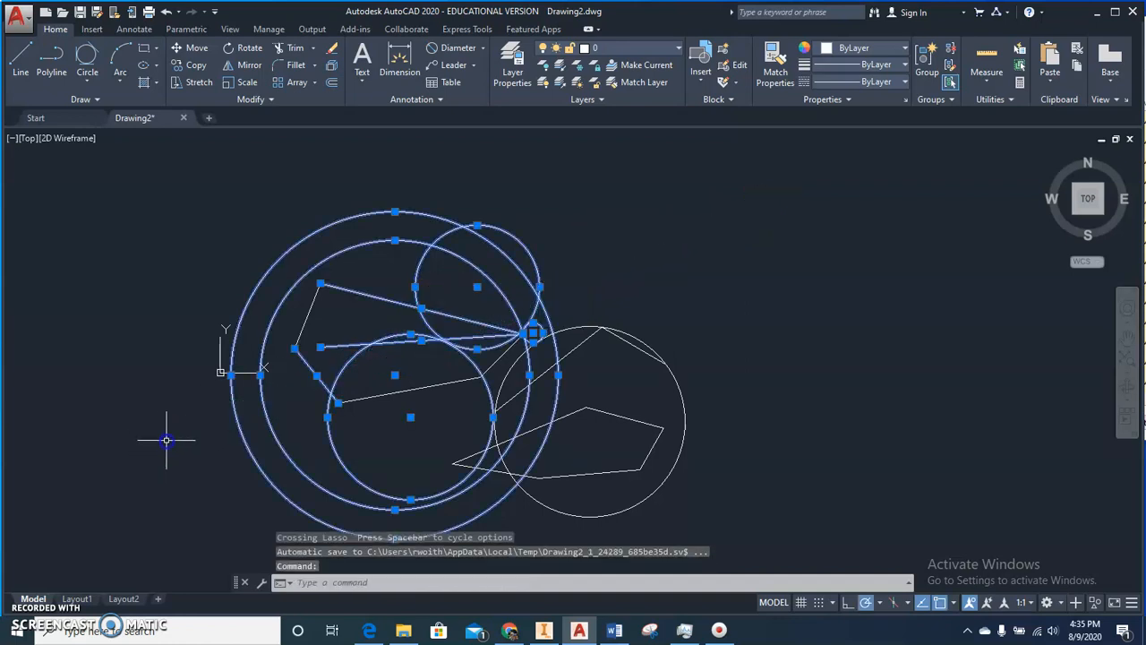
pyautogui.moveTo(756, 194)
pyautogui.mouseDown()
pyautogui.moveTo(260, 417)
pyautogui.moveTo(172, 426)
pyautogui.mouseUp()
pyautogui.moveTo(786, 185)
pyautogui.mouseDown()
pyautogui.moveTo(459, 308)
pyautogui.moveTo(430, 340)
pyautogui.moveTo(152, 418)
pyautogui.mouseUp()
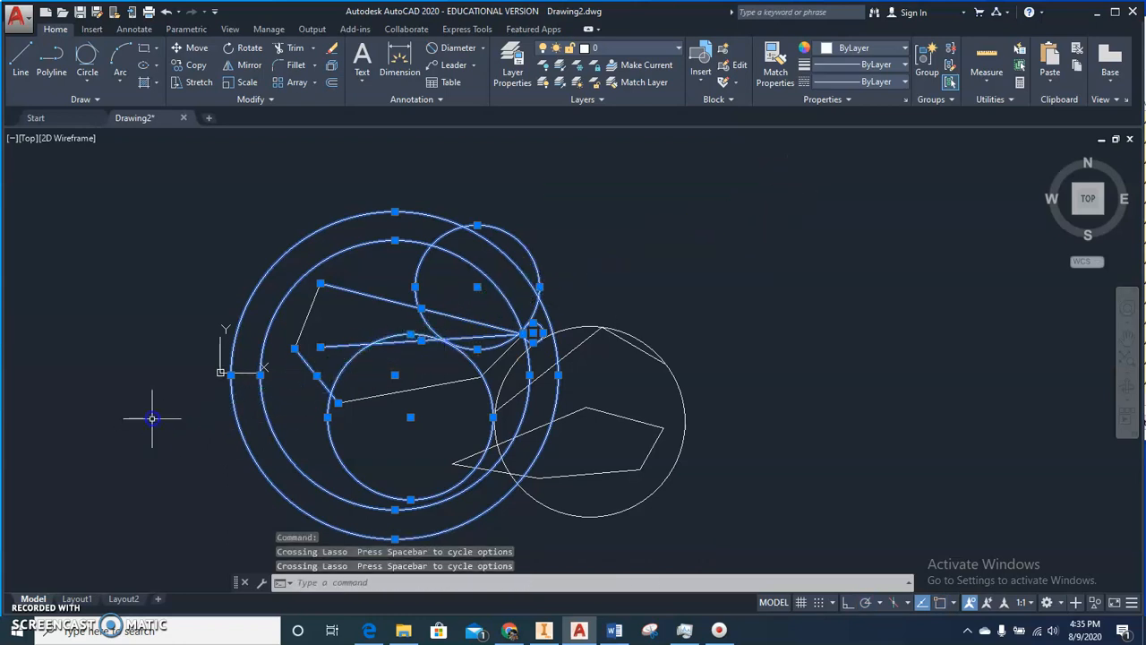
pyautogui.moveTo(788, 164)
pyautogui.mouseDown()
pyautogui.moveTo(528, 329)
pyautogui.moveTo(184, 437)
pyautogui.moveTo(164, 456)
pyautogui.moveTo(167, 469)
pyautogui.moveTo(173, 462)
pyautogui.mouseUp()
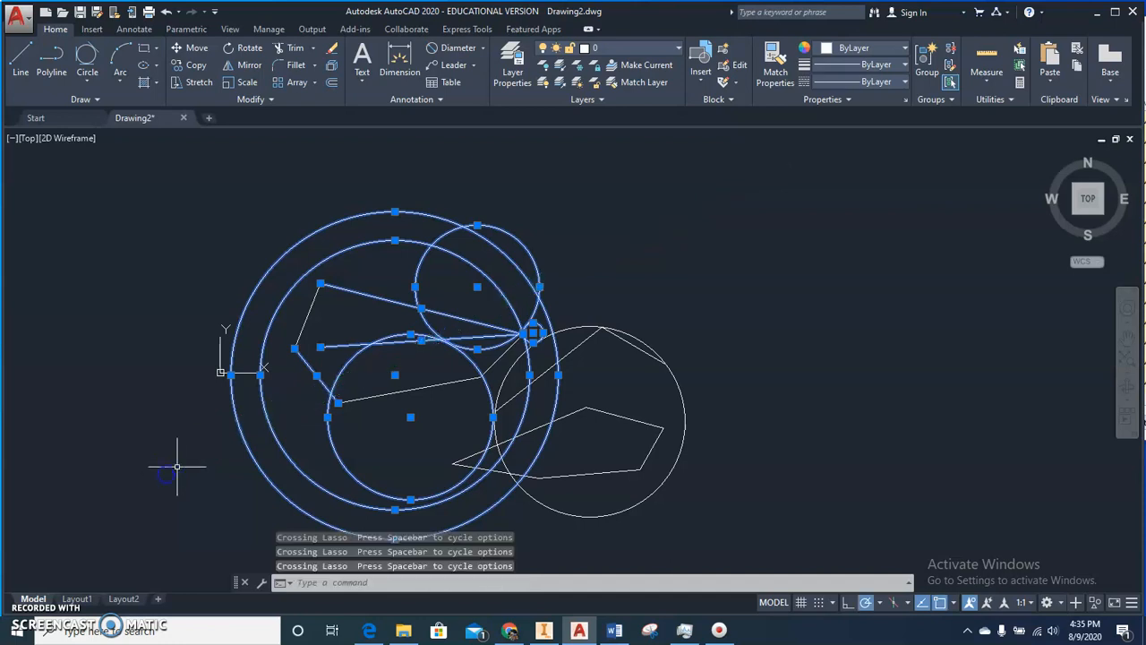
pyautogui.moveTo(778, 176)
pyautogui.mouseDown()
pyautogui.moveTo(379, 356)
pyautogui.moveTo(231, 451)
pyautogui.mouseUp()
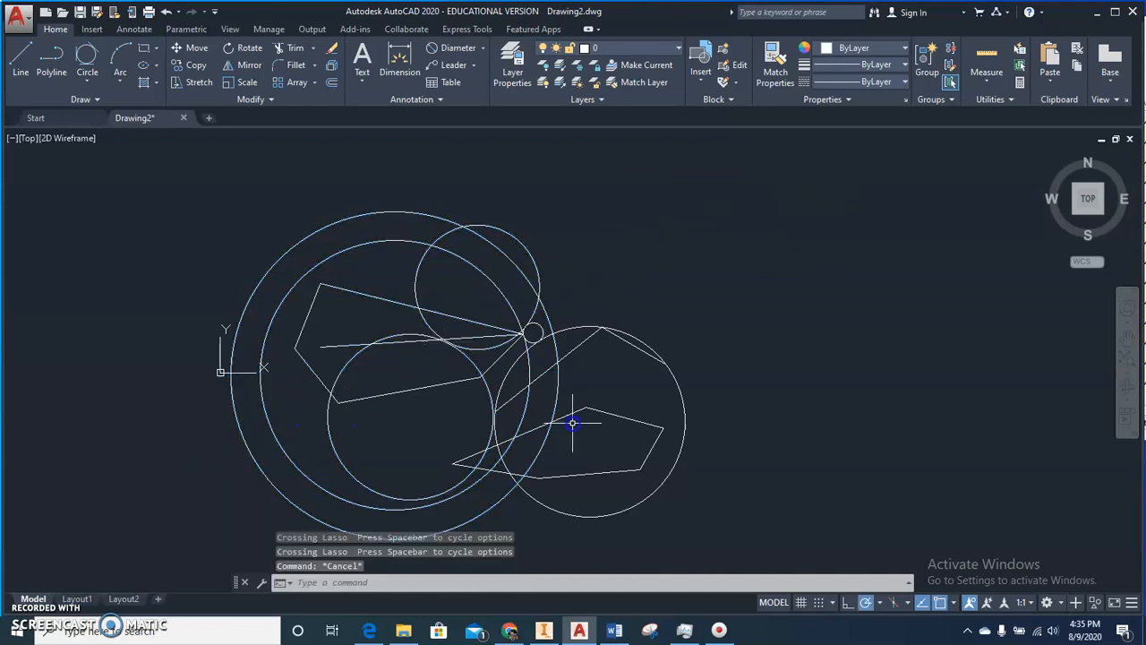
pyautogui.press('Escape')
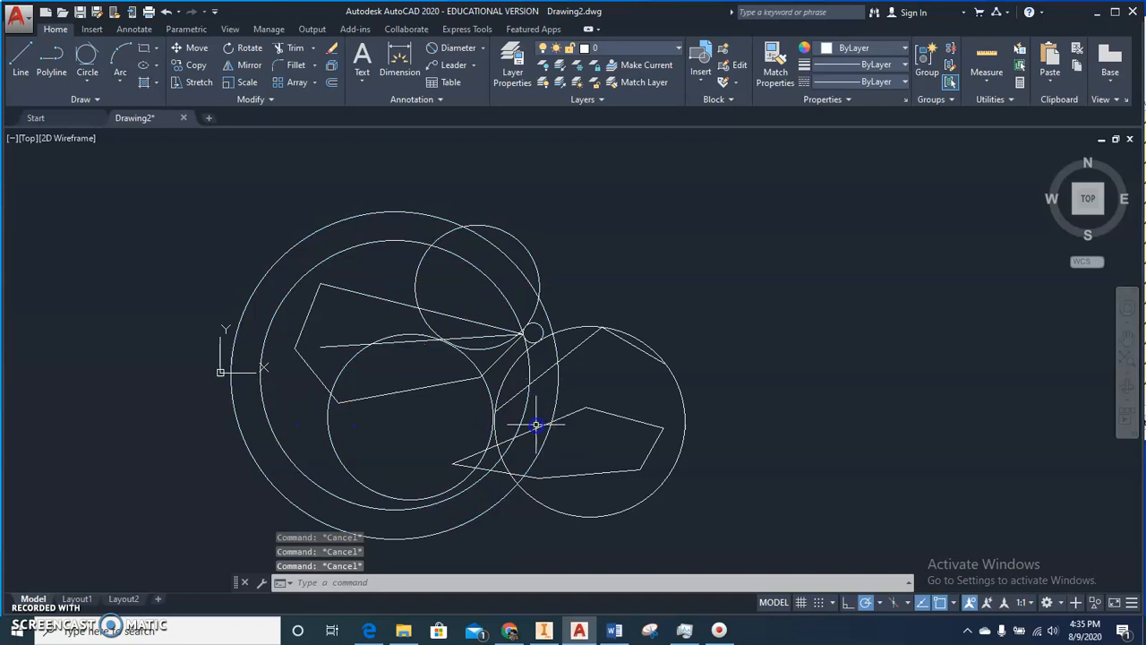
# Step: Practise recovering the drawing with Zoom Extents after zooming far in and out until the shapes are out of view or tiny
pyautogui.scroll(-10, 535, 425)
pyautogui.scroll(8, 528, 421)
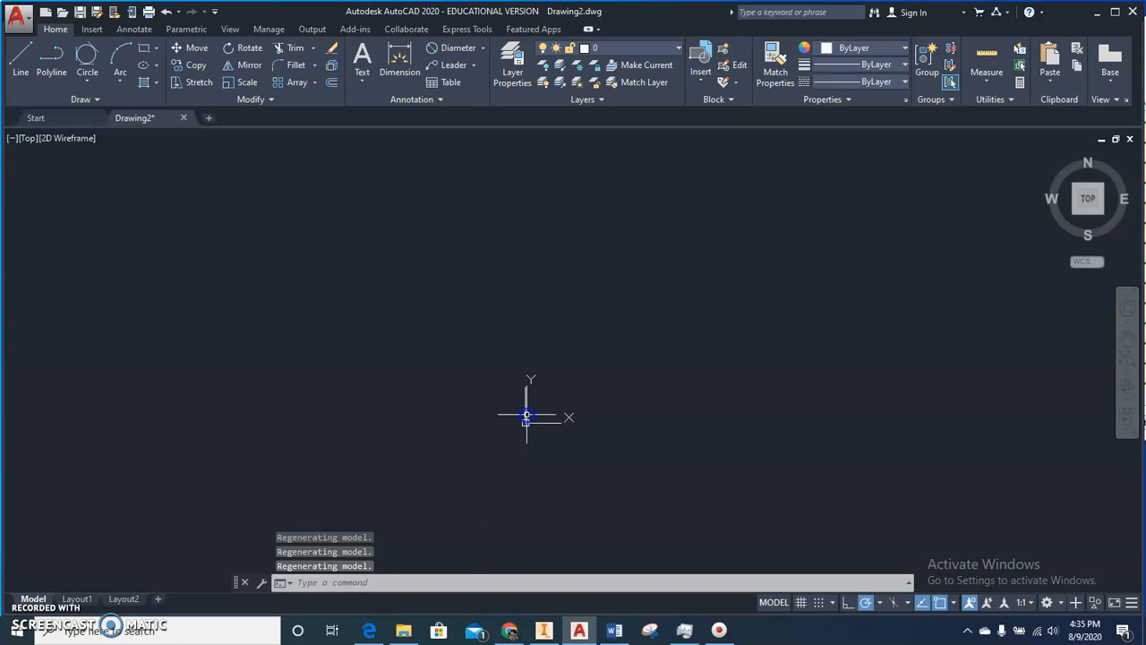
pyautogui.scroll(-3, 527, 415)
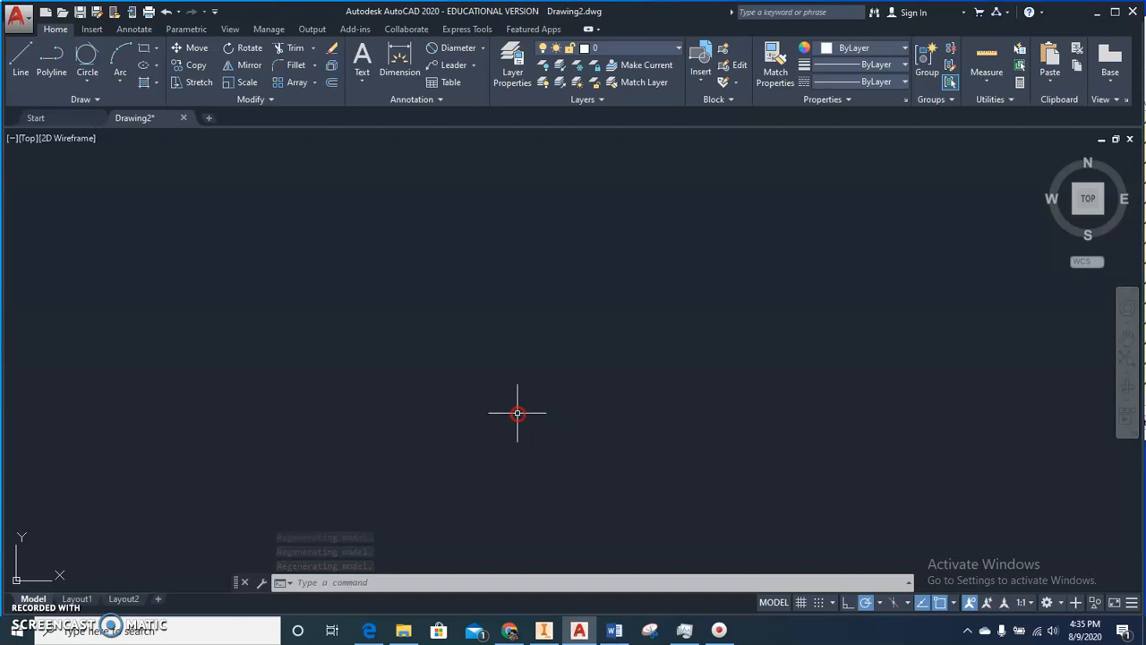
pyautogui.middleClick(518, 414)
pyautogui.scroll(-10, 513, 413)
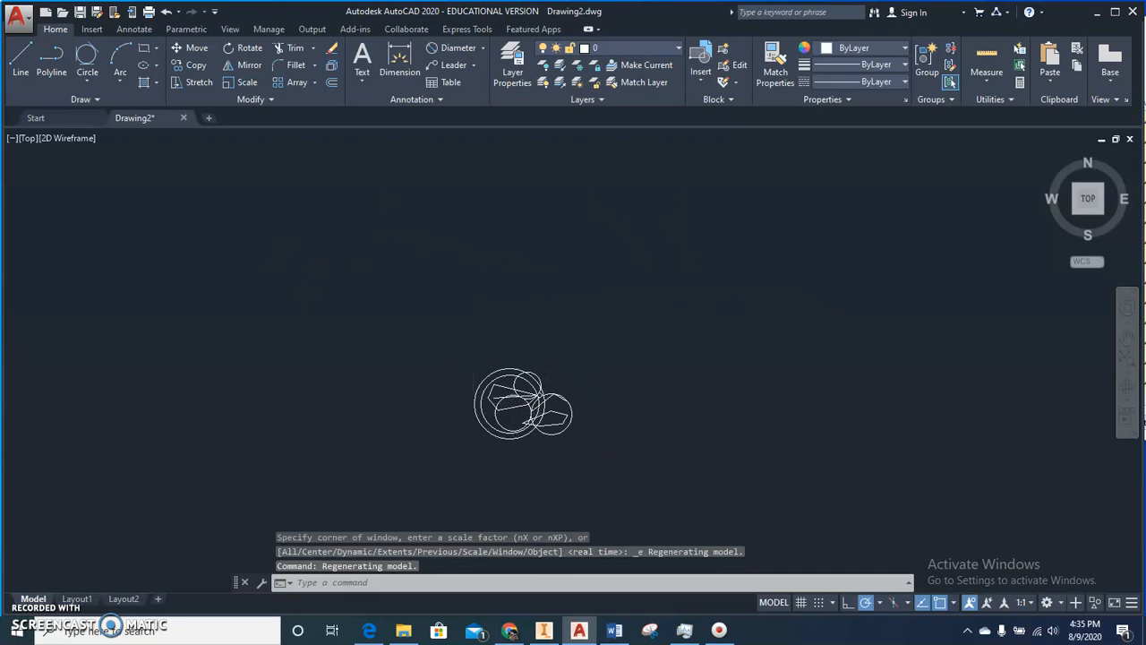
pyautogui.scroll(10, 491, 427)
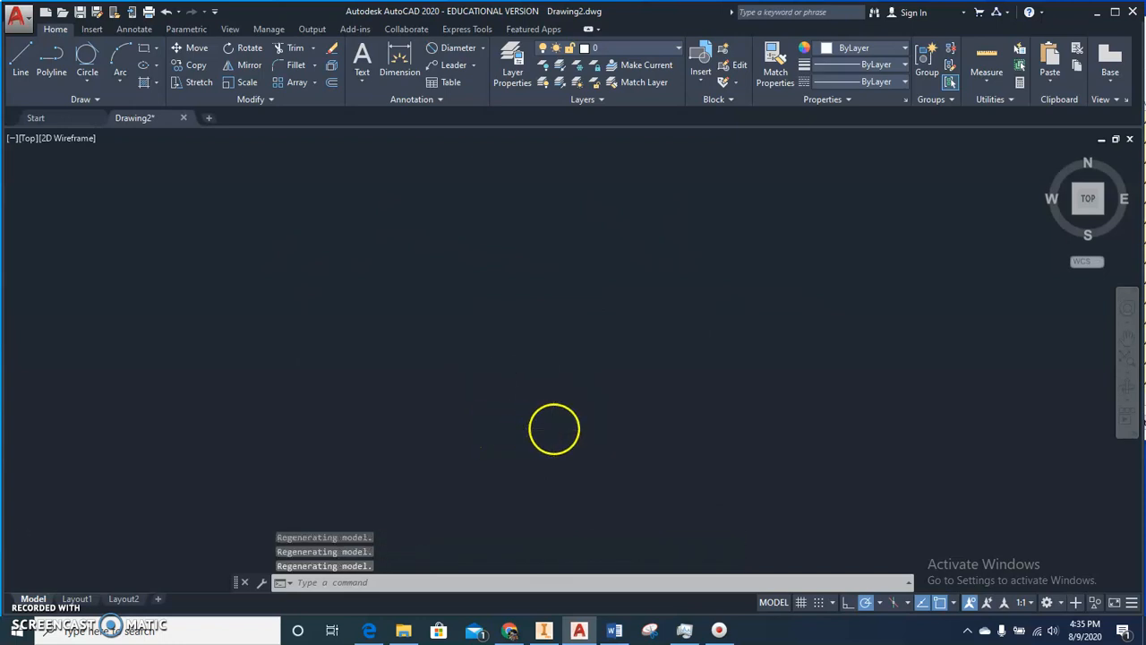
pyautogui.middleClick(544, 428)
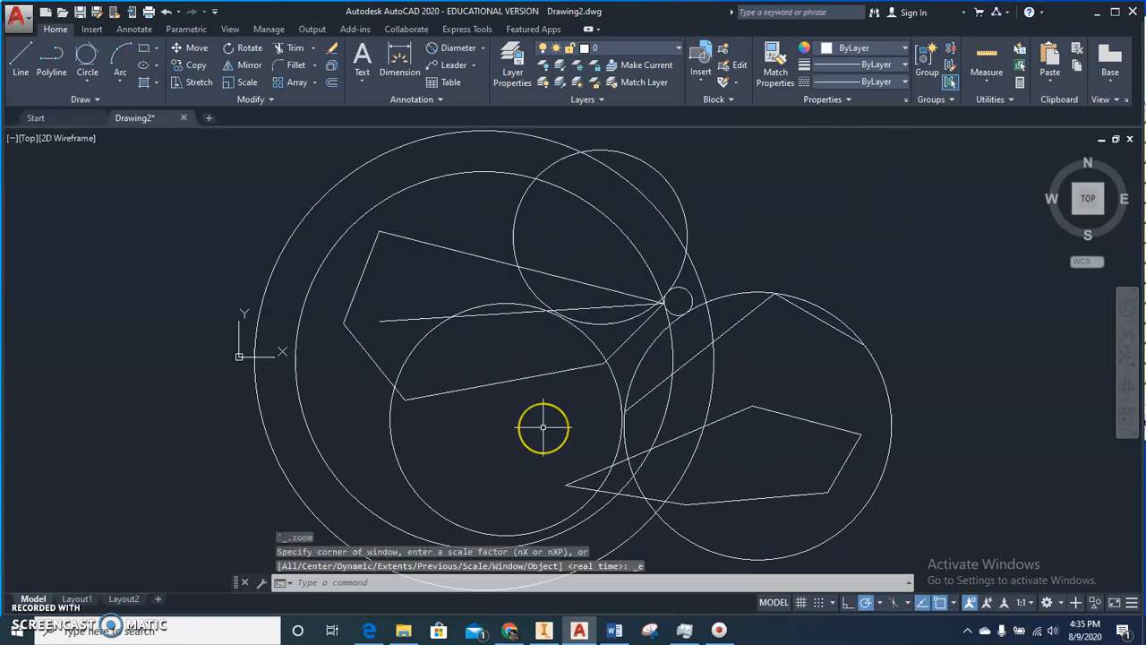
pyautogui.scroll(-8, 543, 427)
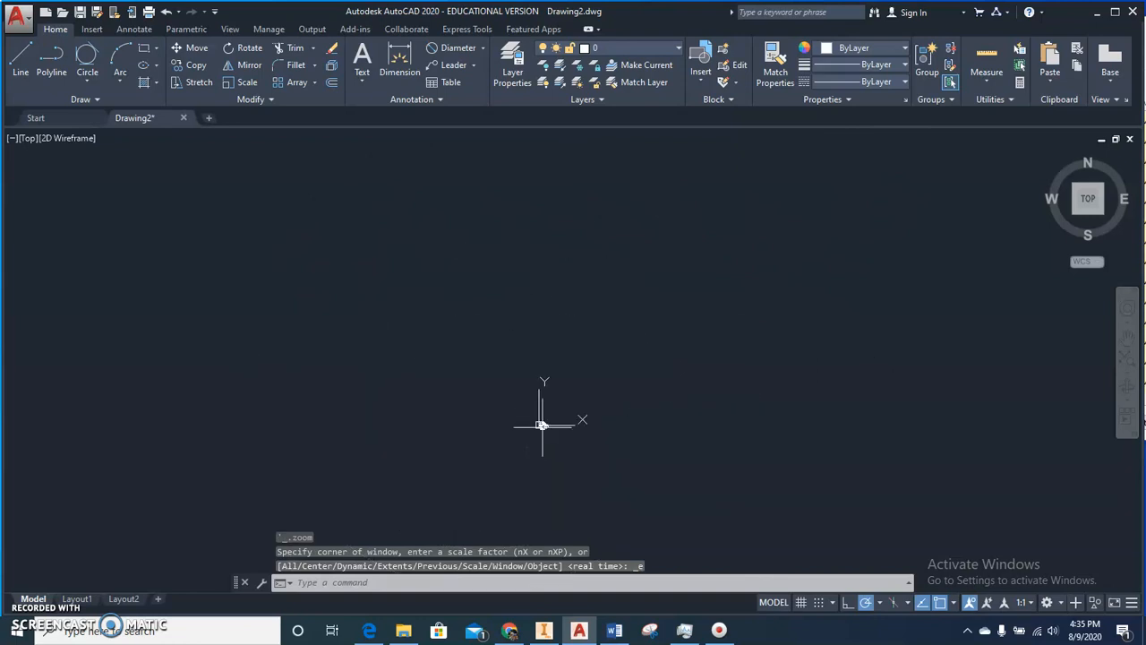
pyautogui.scroll(3, 544, 434)
pyautogui.scroll(-6, 543, 434)
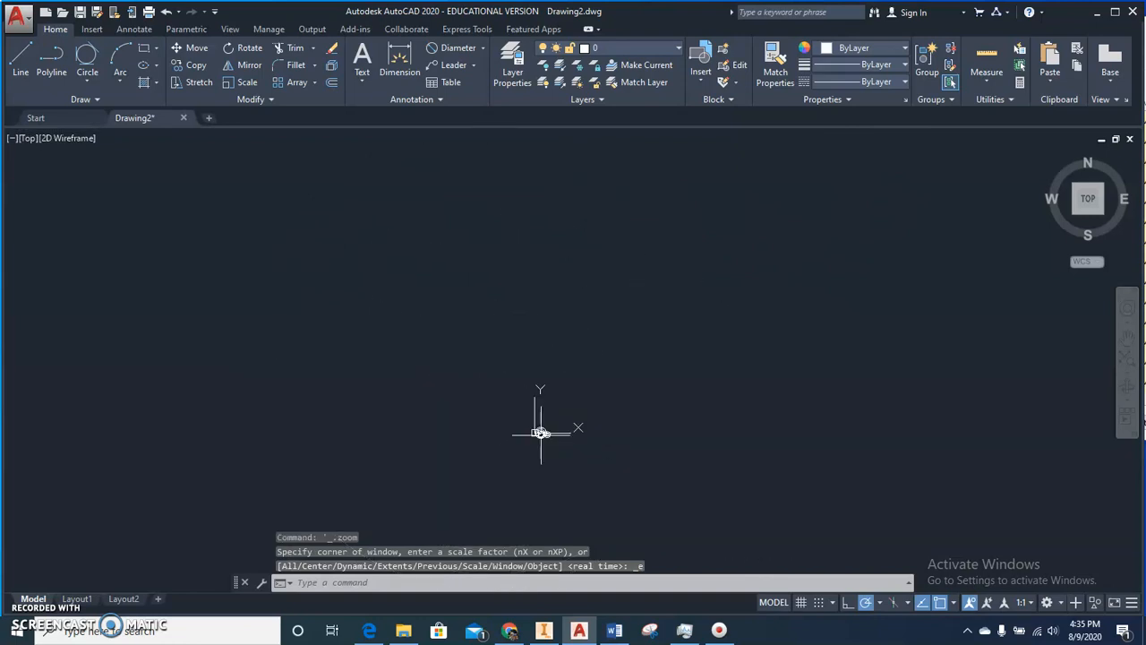
pyautogui.middleClick(533, 435)
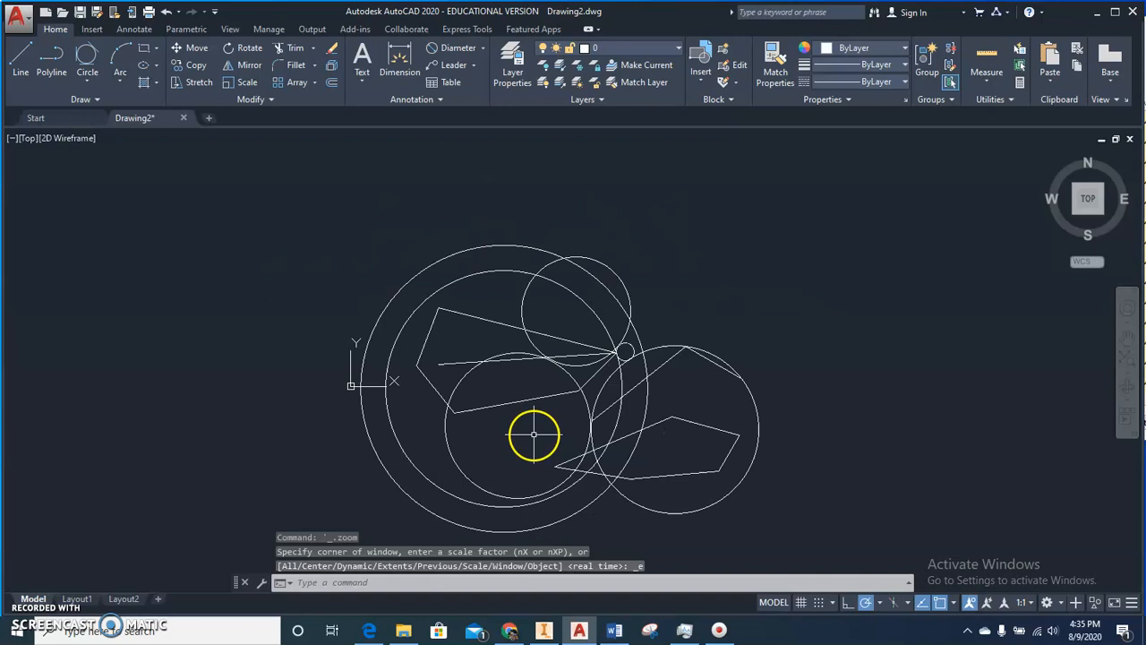
# Step: Practise panning the circles and polygons around the drawing area and zooming in and out around different points
pyautogui.moveTo(548, 422)
pyautogui.mouseDown(button='middle')
pyautogui.moveTo(526, 404)
pyautogui.moveTo(175, 421)
pyautogui.moveTo(1034, 411)
pyautogui.moveTo(300, 272)
pyautogui.moveTo(548, 291)
pyautogui.moveTo(205, 277)
pyautogui.moveTo(665, 289)
pyautogui.moveTo(134, 220)
pyautogui.moveTo(1065, 358)
pyautogui.moveTo(381, 304)
pyautogui.moveTo(125, 361)
pyautogui.moveTo(736, 391)
pyautogui.moveTo(4, 296)
pyautogui.moveTo(844, 364)
pyautogui.moveTo(299, 447)
pyautogui.moveTo(340, 391)
pyautogui.mouseUp(button='middle')
pyautogui.scroll(-6, 410, 383)
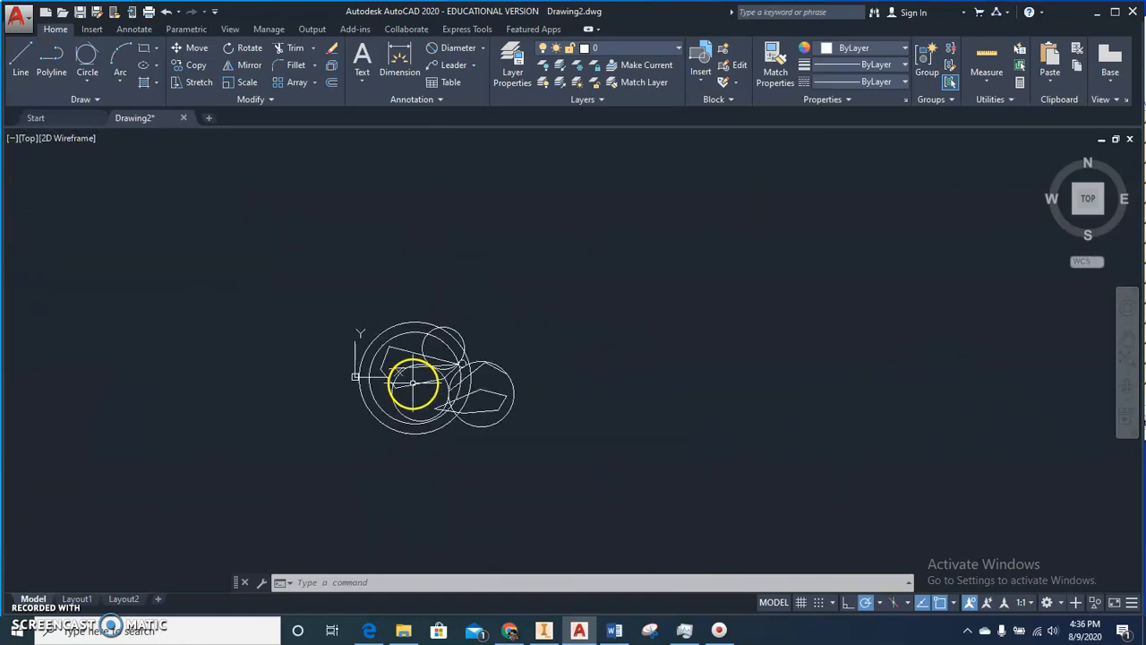
pyautogui.moveTo(425, 384)
pyautogui.mouseDown(button='middle')
pyautogui.moveTo(366, 425)
pyautogui.moveTo(442, 346)
pyautogui.moveTo(446, 413)
pyautogui.moveTo(435, 314)
pyautogui.mouseUp(button='middle')
pyautogui.scroll(-5, 452, 358)
pyautogui.scroll(4, 450, 367)
pyautogui.scroll(-5, 450, 368)
pyautogui.scroll(8, 447, 395)
pyautogui.scroll(-2, 434, 313)
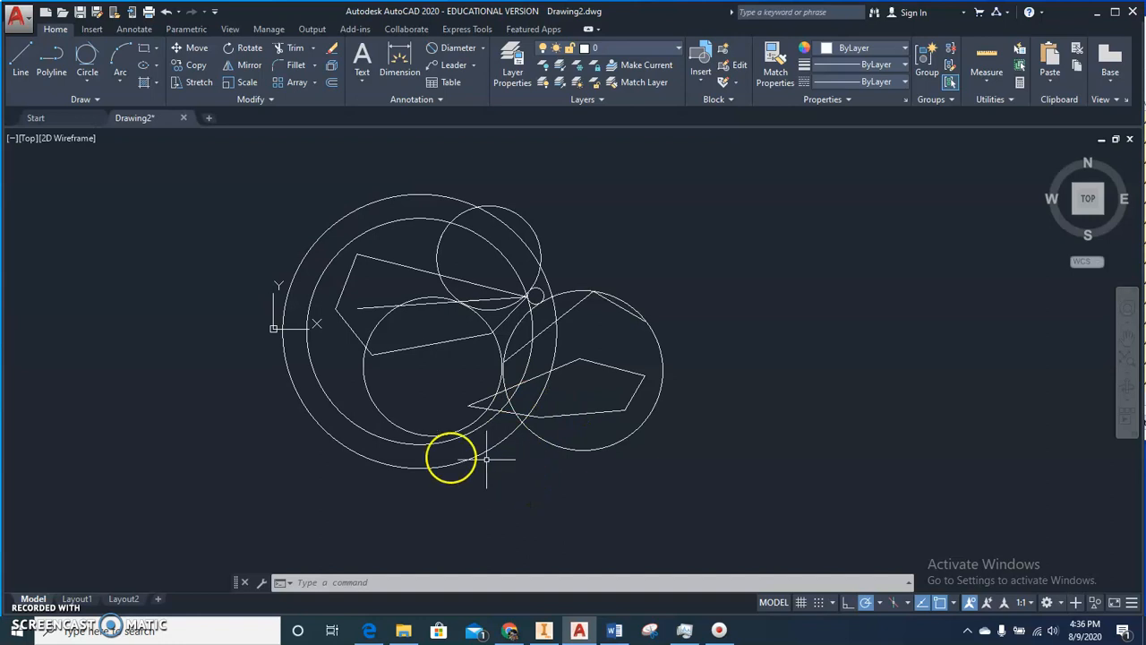
pyautogui.scroll(4, 417, 463)
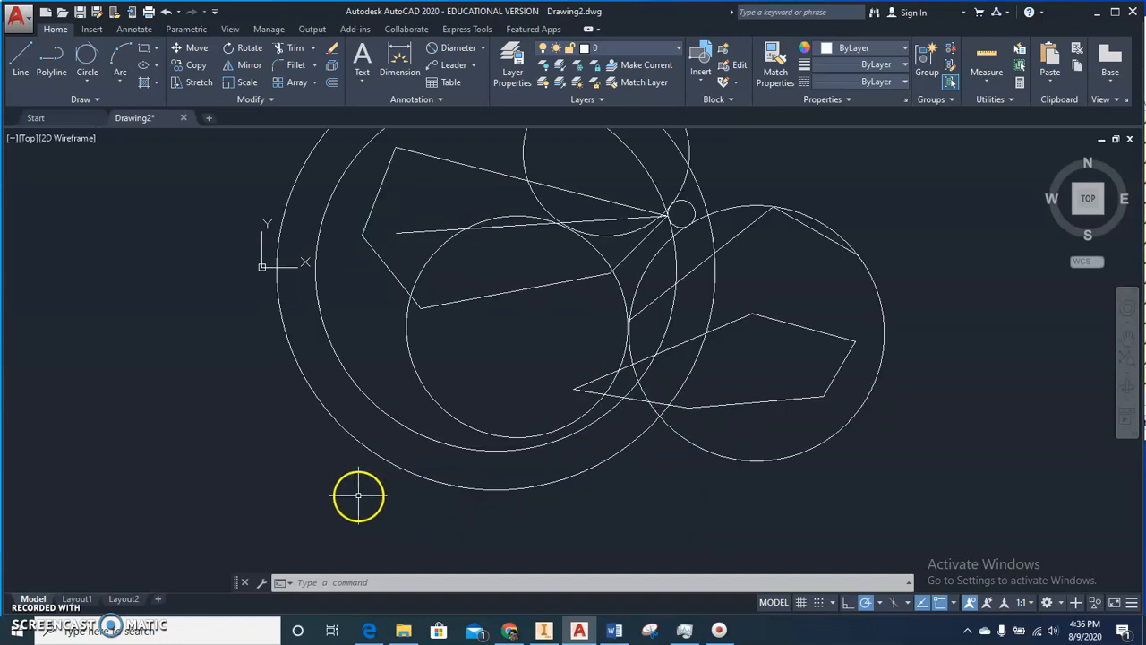
pyautogui.scroll(-4, 424, 467)
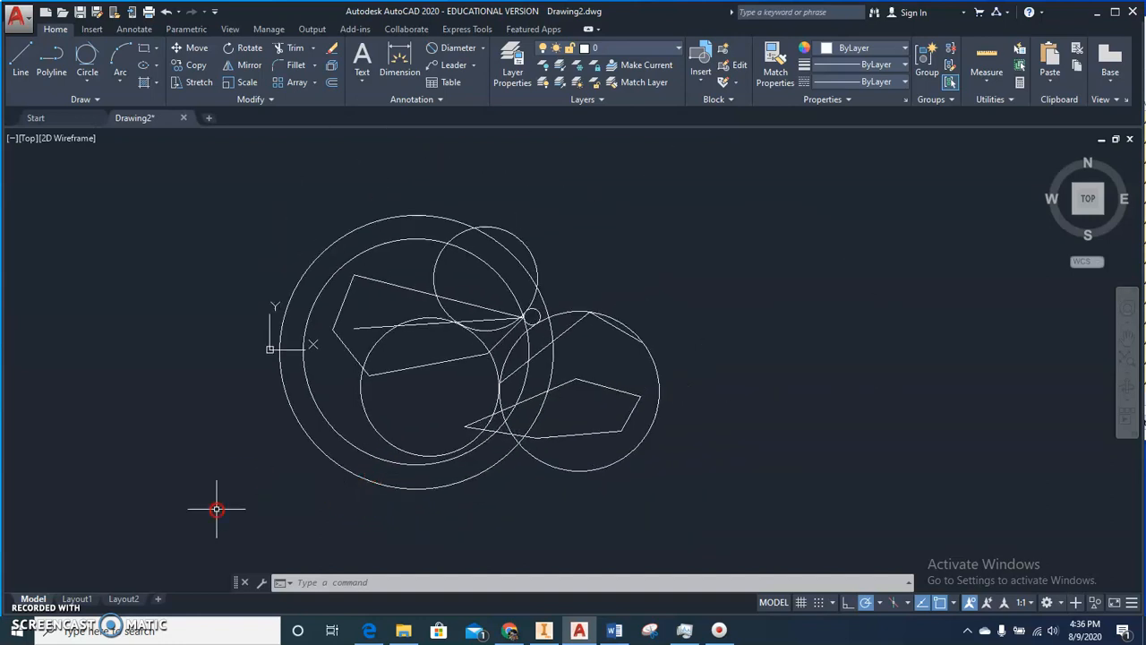